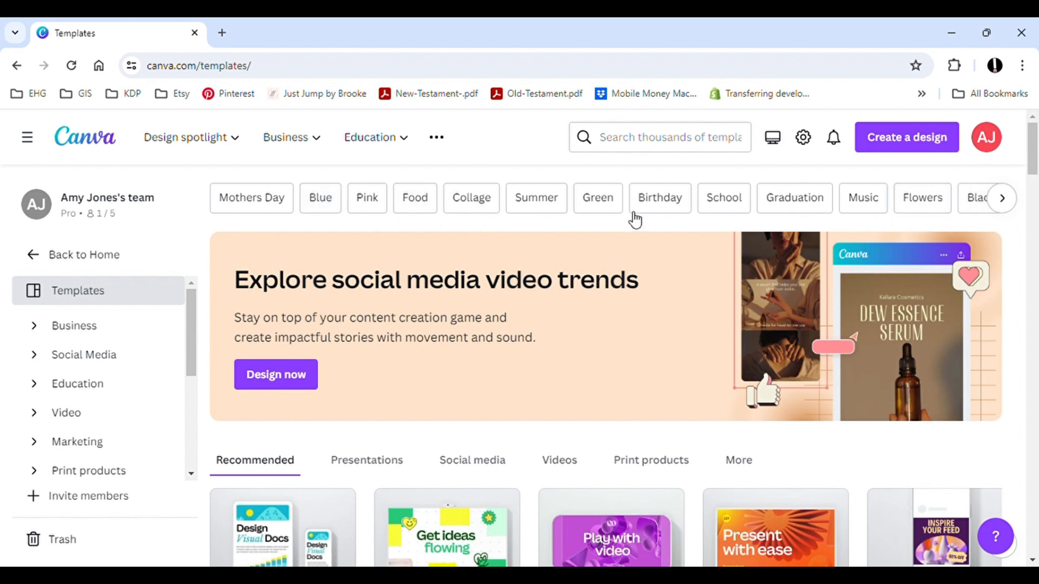
# - Browse the Spring template category and examine the available designs
pyautogui.click(1001, 199)
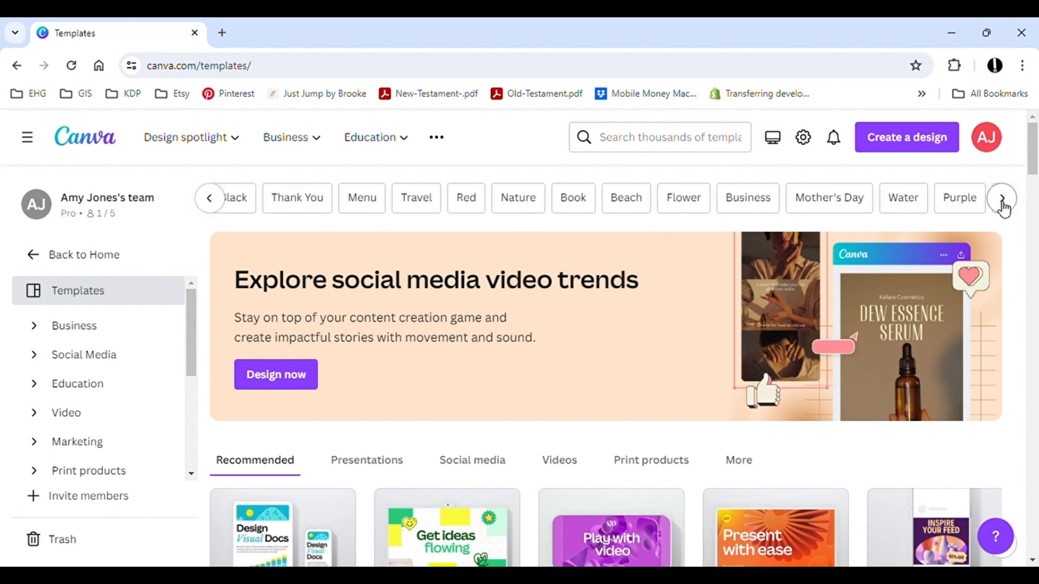
pyautogui.click(1002, 200)
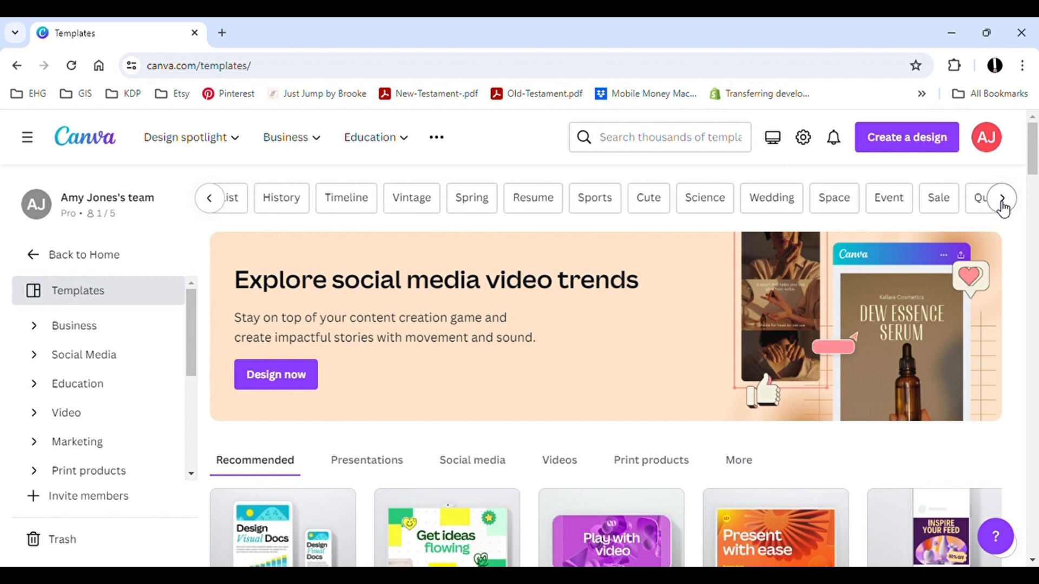
pyautogui.click(465, 207)
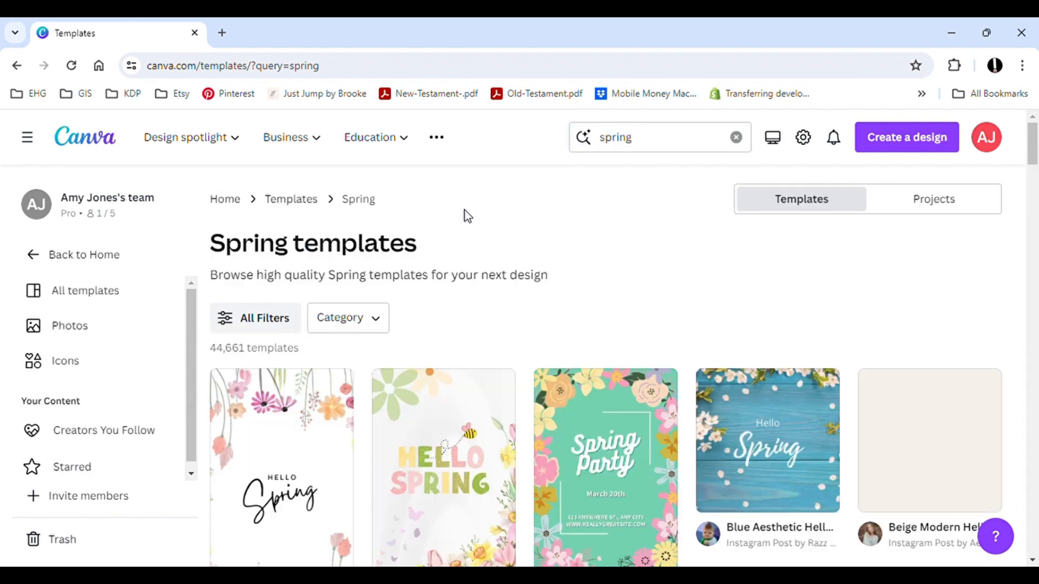
pyautogui.scroll(-1, 465, 211)
pyautogui.scroll(-1, 469, 223)
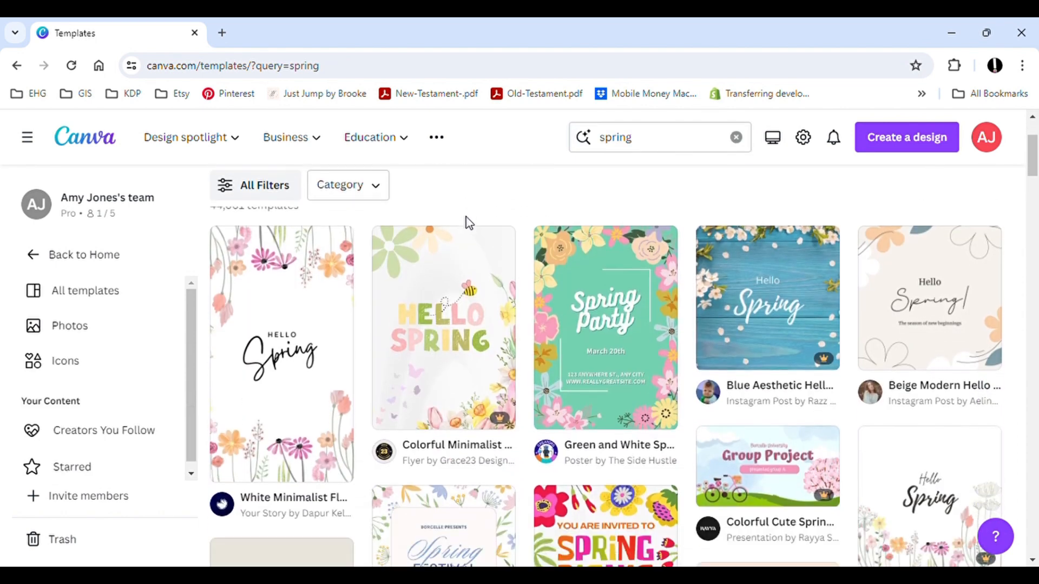
pyautogui.scroll(-2, 471, 225)
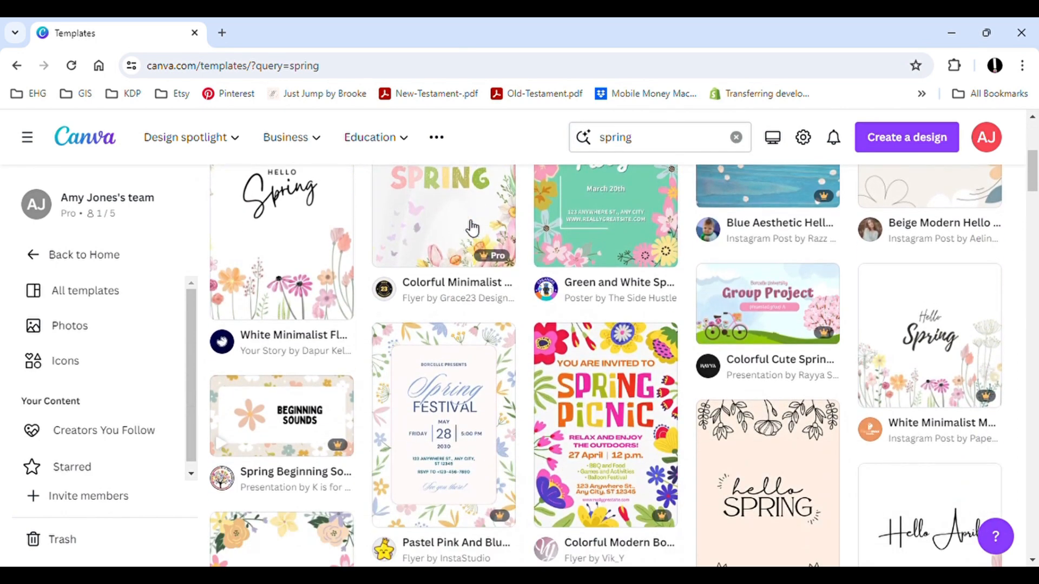
pyautogui.scroll(-1, 635, 425)
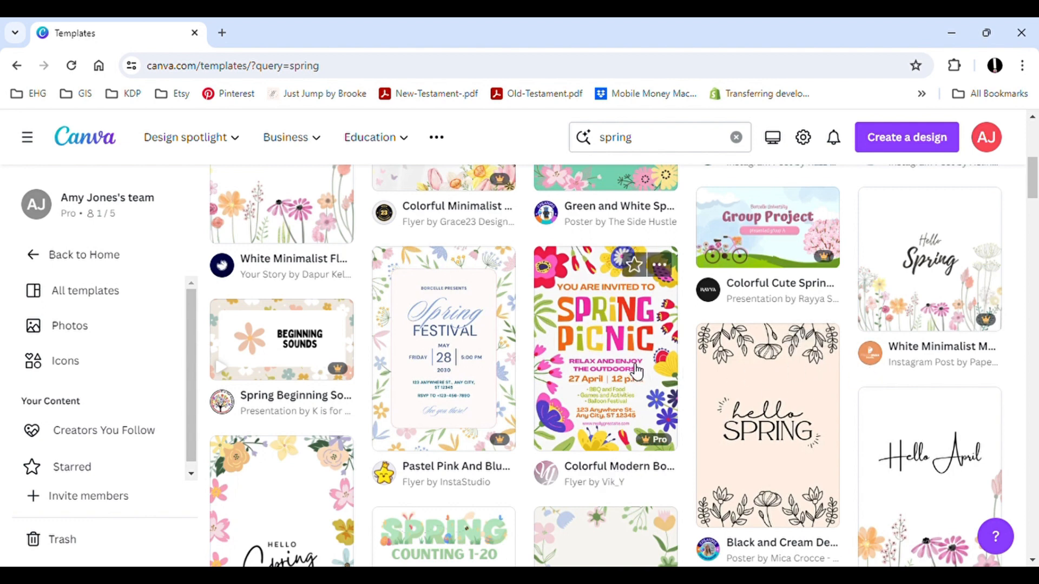
pyautogui.scroll(7, 637, 373)
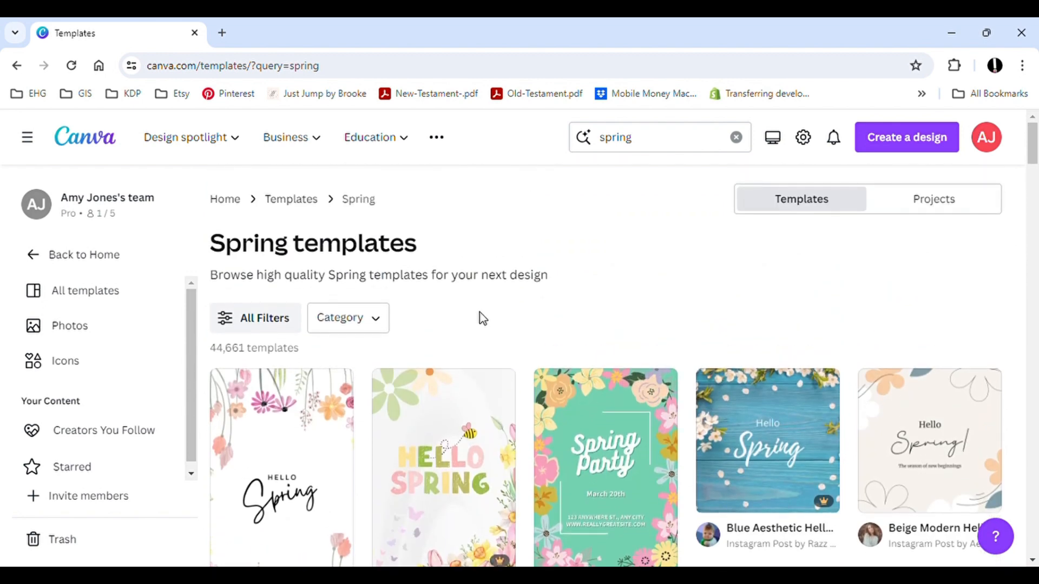
pyautogui.scroll(-1, 116, 308)
# - Return to all templates, choose the Summer category and customize the Yellow Pink Blue Modern Simple Illustration Summer Party Invitation Flyer
pyautogui.click(104, 305)
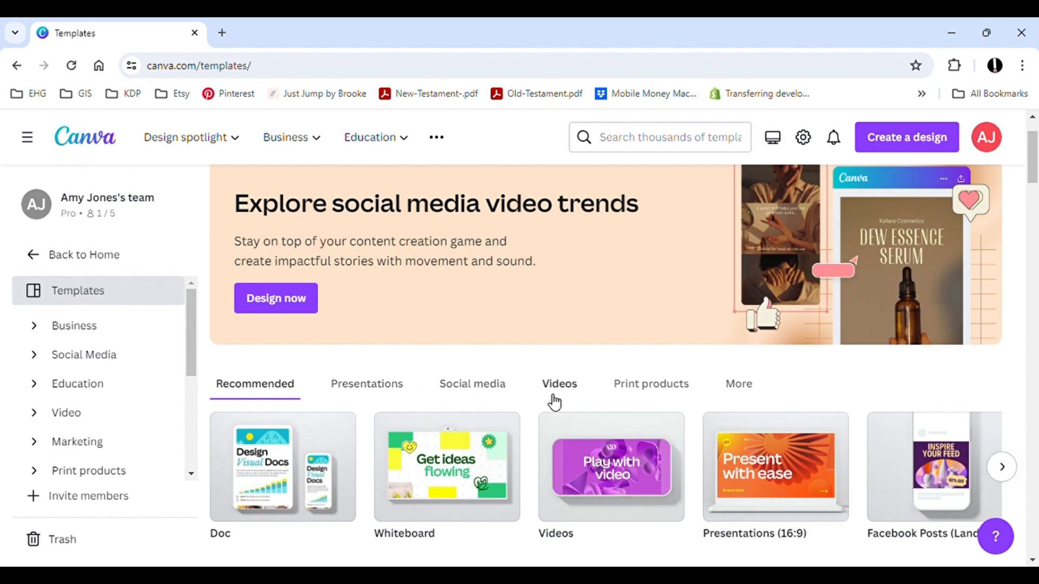
pyautogui.scroll(-5, 555, 403)
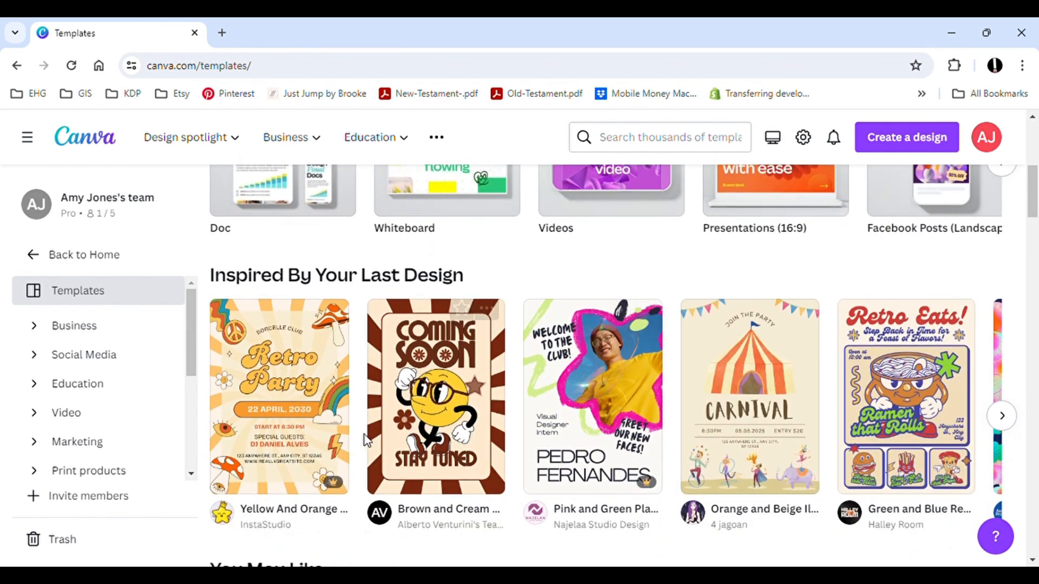
pyautogui.scroll(-5, 361, 436)
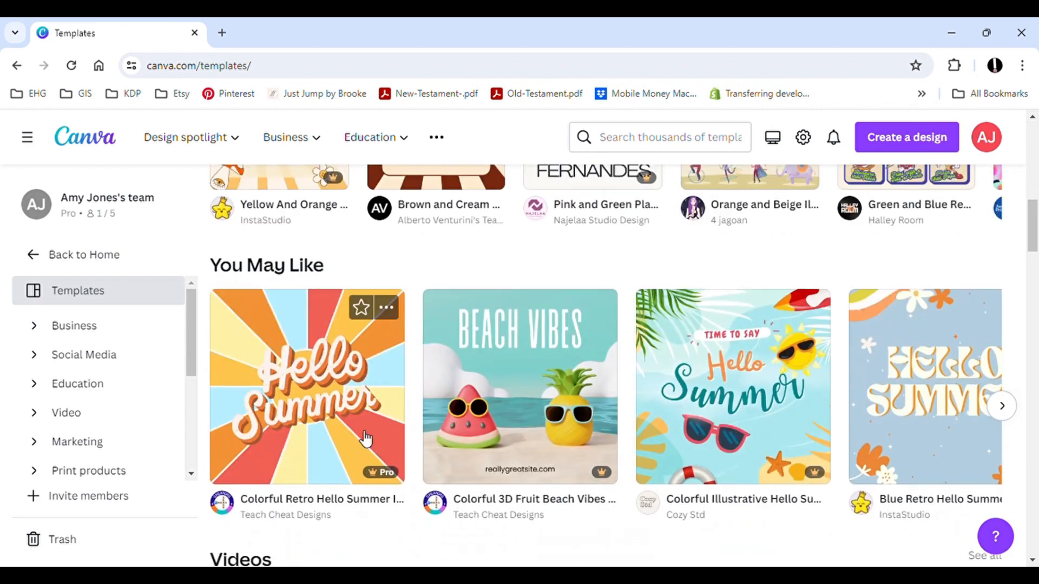
pyautogui.scroll(-1, 363, 436)
pyautogui.scroll(-9, 361, 436)
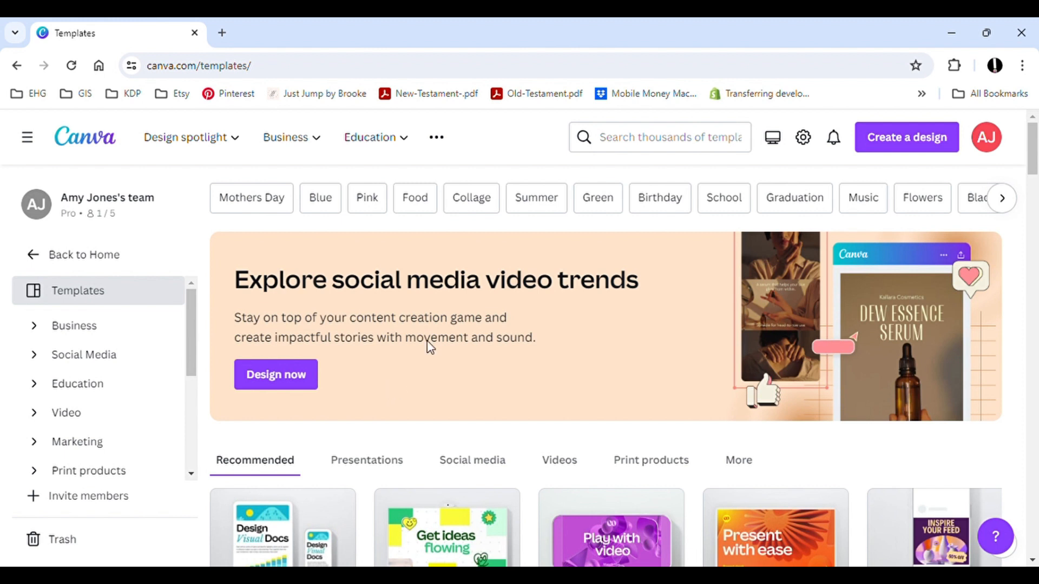
pyautogui.click(533, 214)
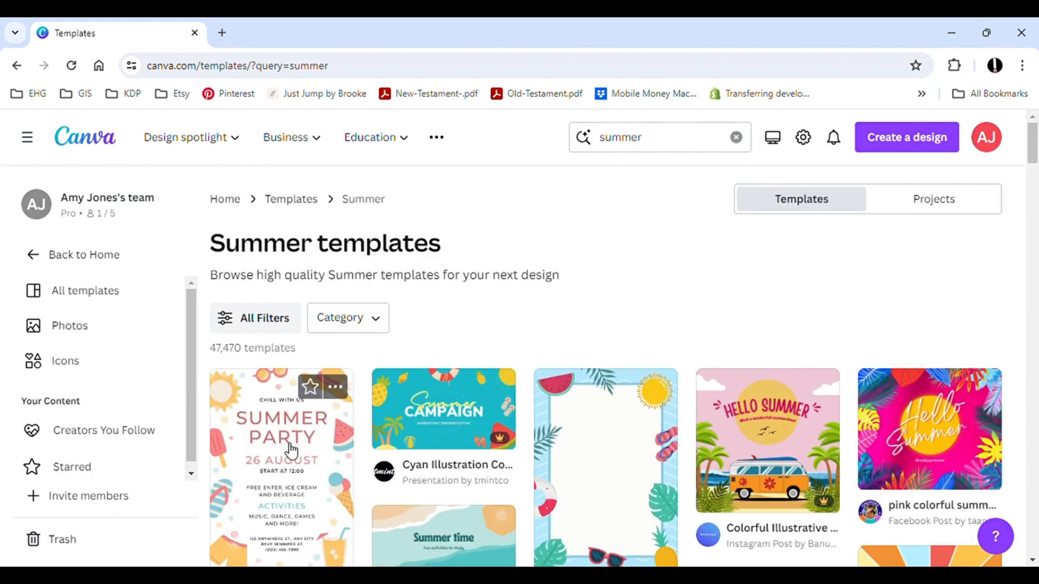
pyautogui.click(292, 449)
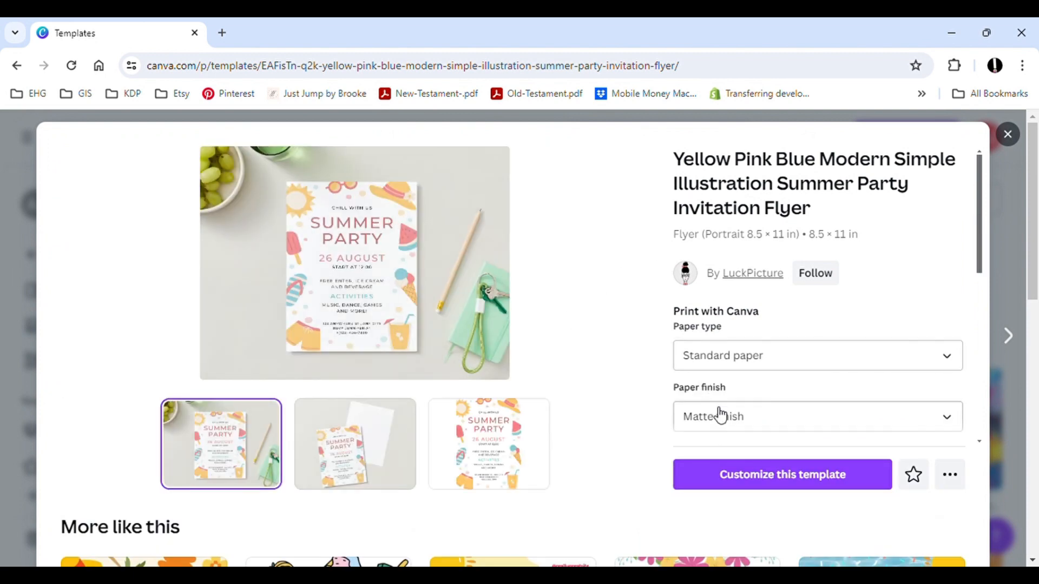
pyautogui.click(730, 475)
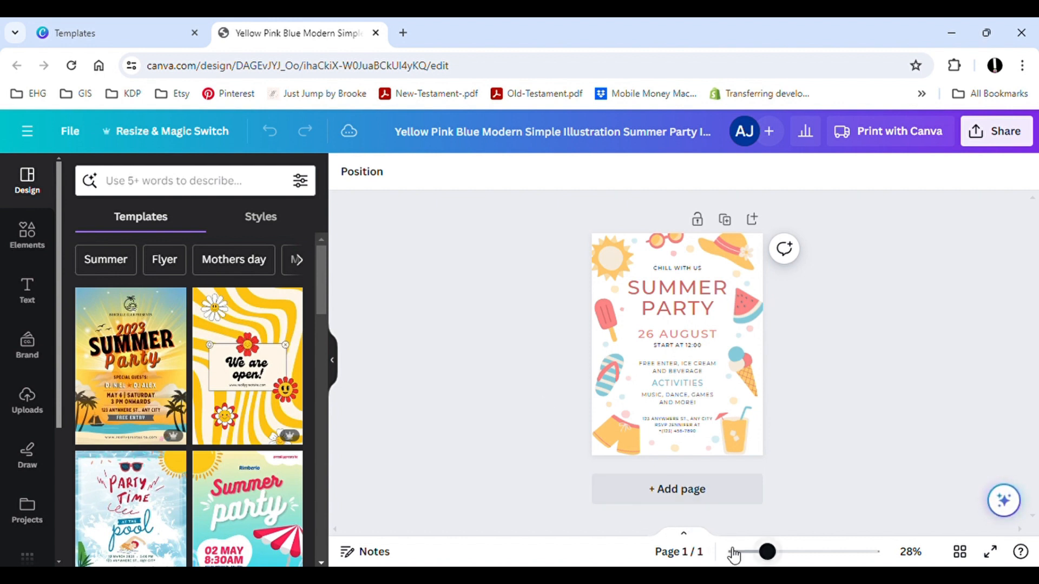
# - Change the font of the flyer's "SUMMER PARTY" heading to Roca One
pyautogui.click(764, 554)
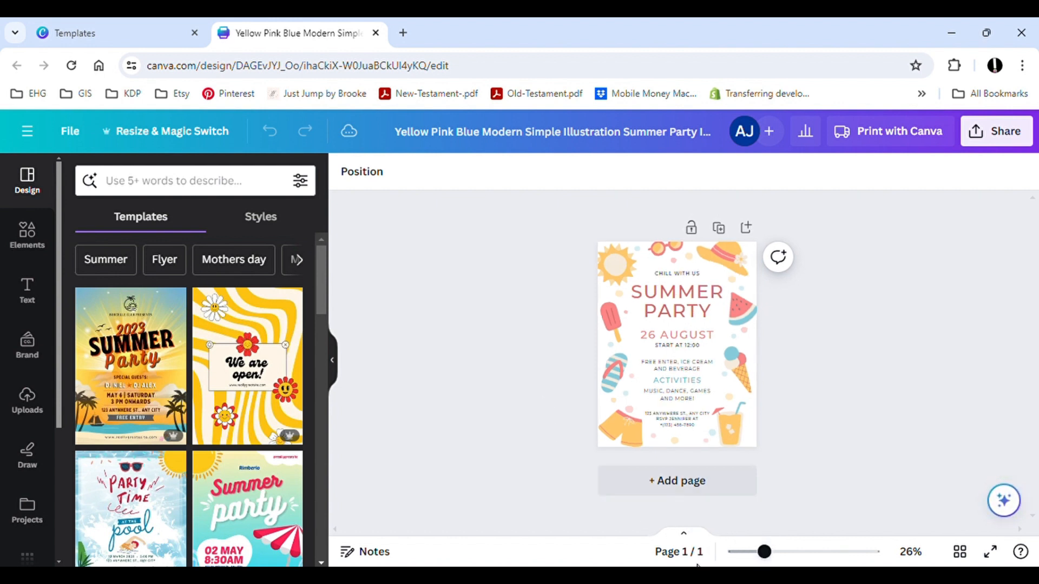
pyautogui.moveTo(765, 558); pyautogui.dragTo(801, 555)
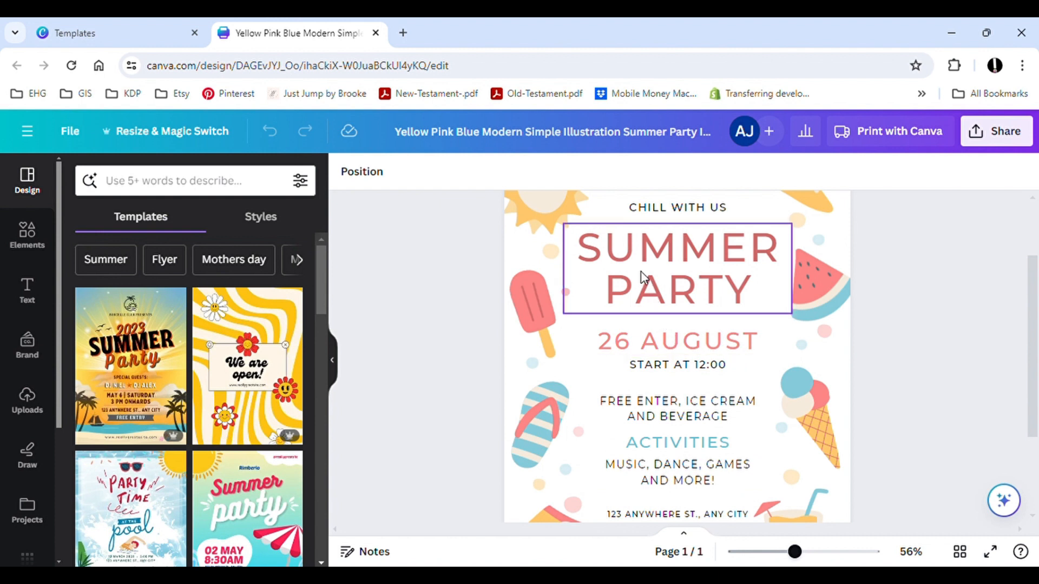
pyautogui.click(644, 278)
pyautogui.doubleClick(644, 278)
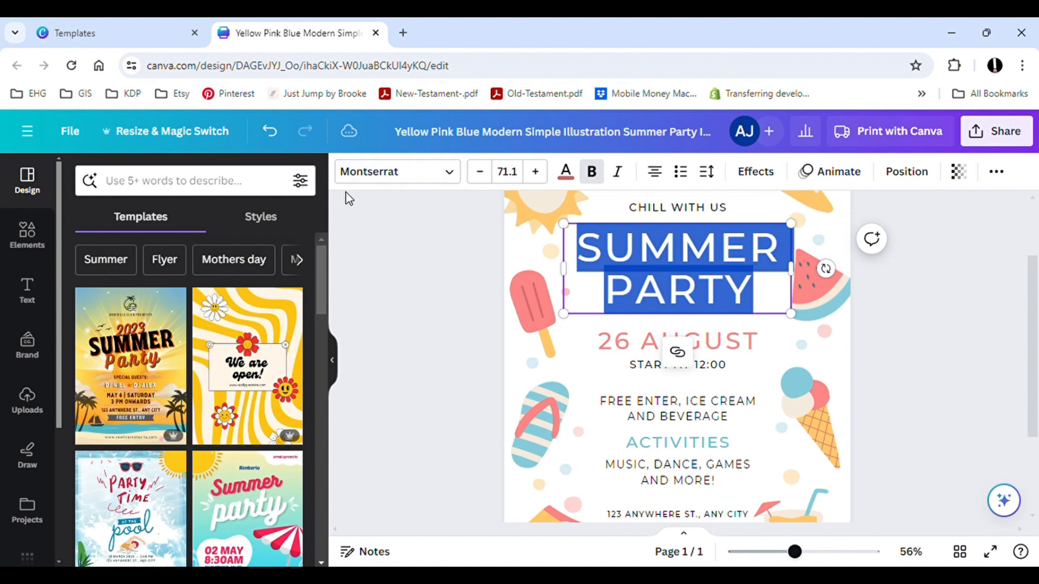
pyautogui.click(453, 177)
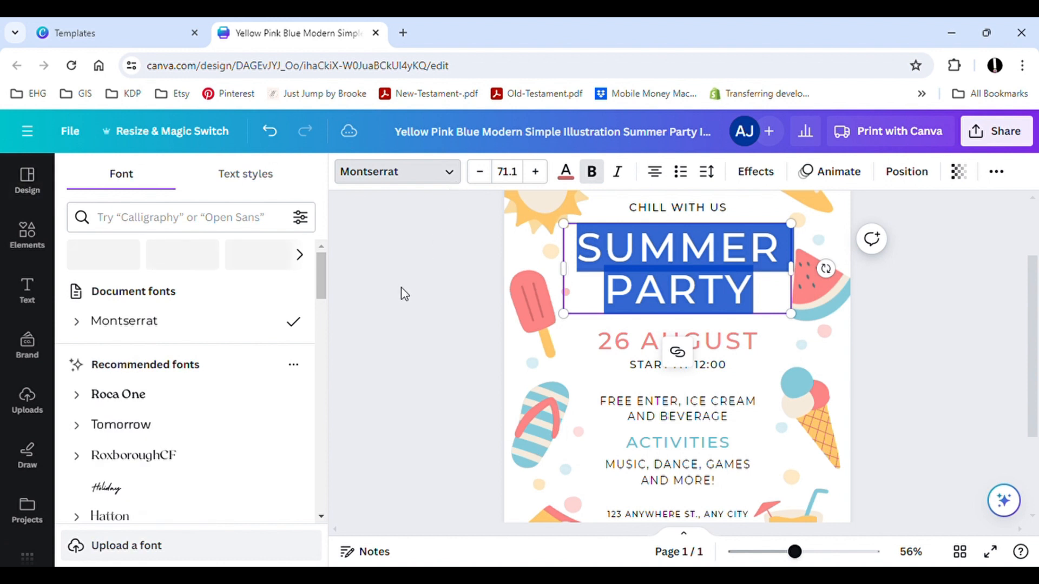
pyautogui.click(147, 408)
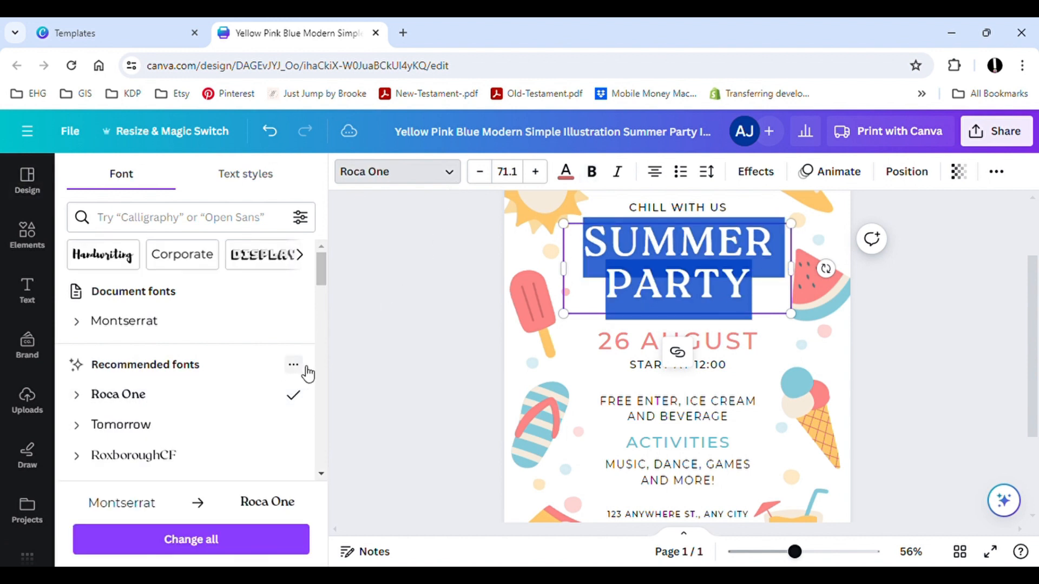
# - Try the handwriting fonts Sigher and The Breaks Script on the "SUMMER PARTY" heading
pyautogui.scroll(-2, 178, 403)
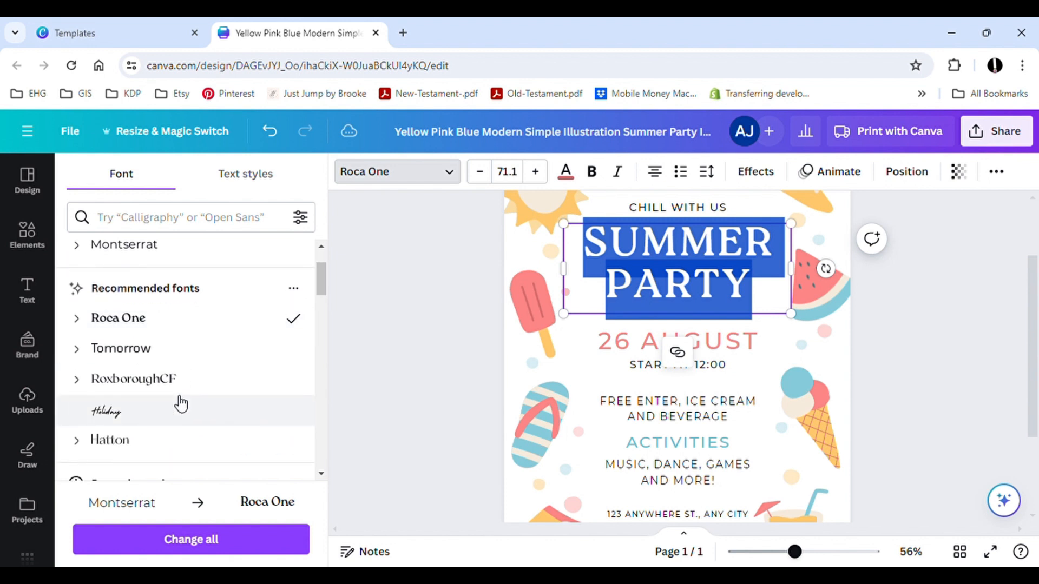
pyautogui.scroll(-2, 178, 403)
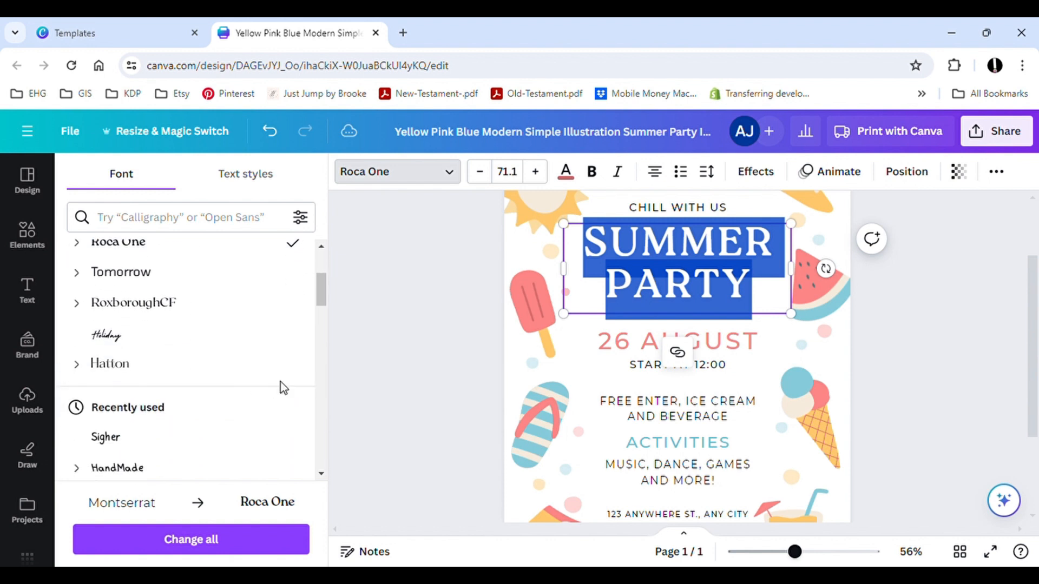
pyautogui.scroll(-2, 270, 391)
pyautogui.scroll(5, 228, 390)
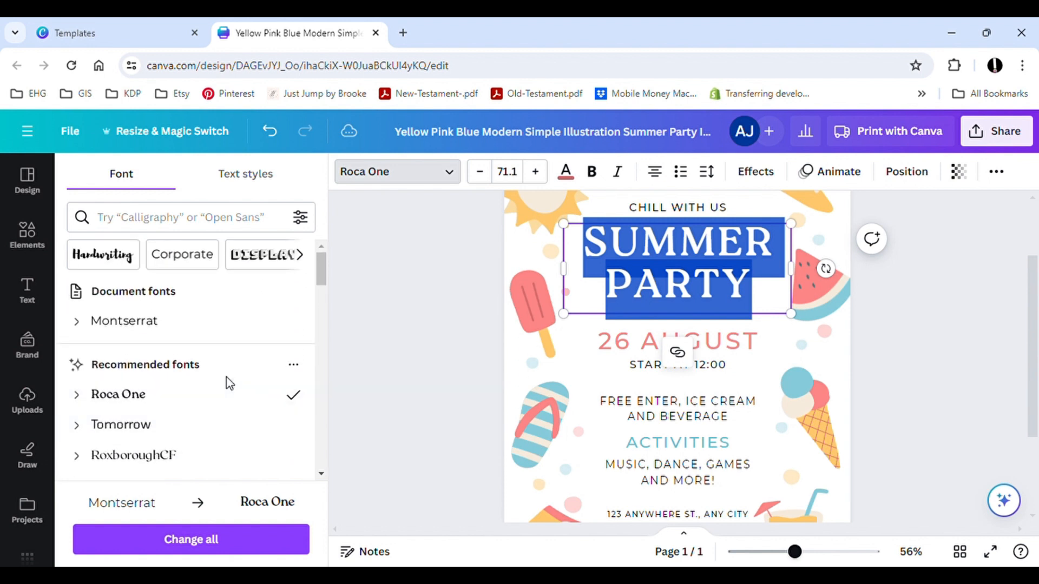
pyautogui.click(251, 178)
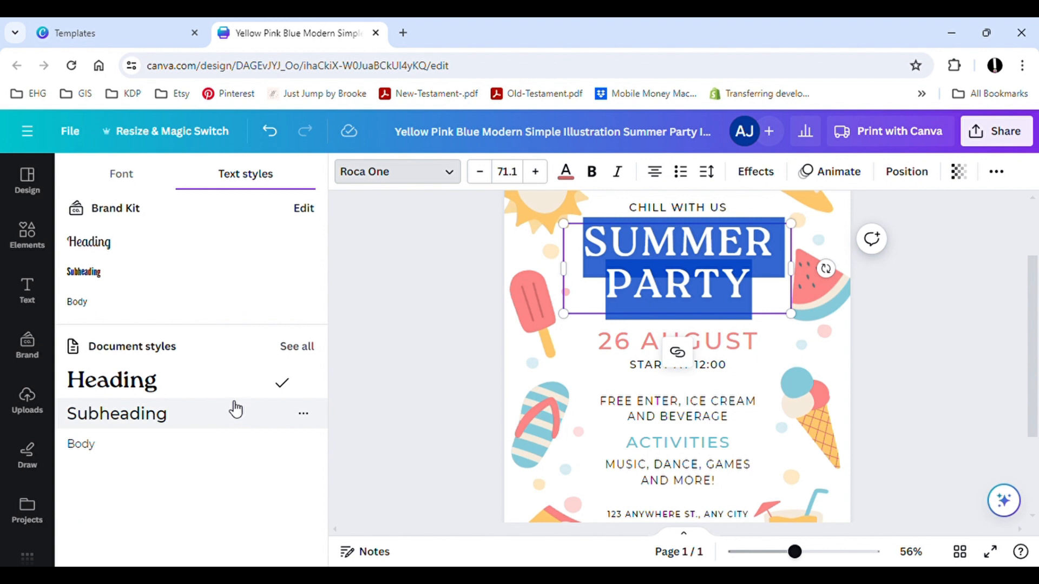
pyautogui.click(134, 179)
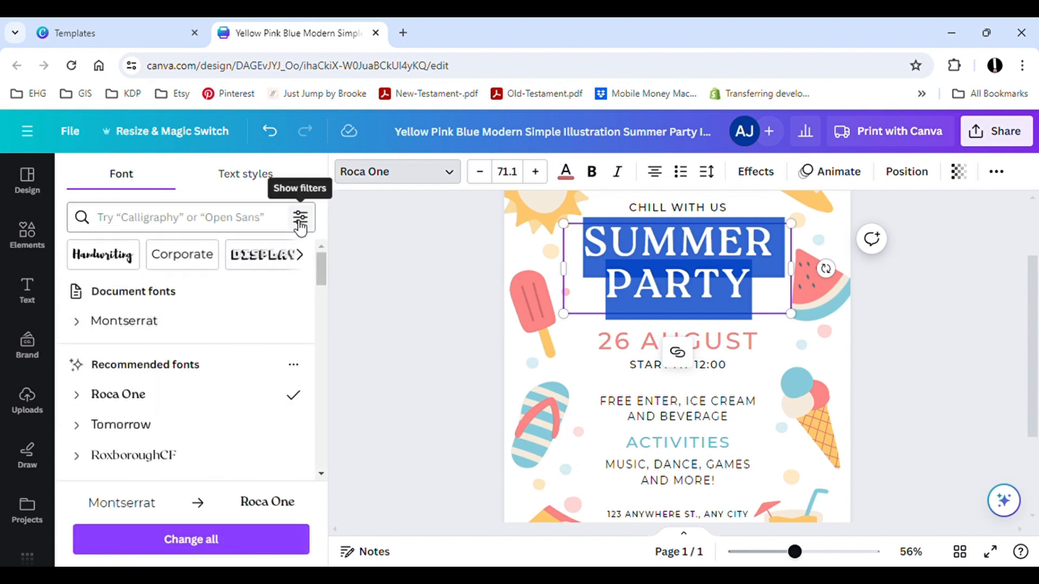
pyautogui.click(115, 258)
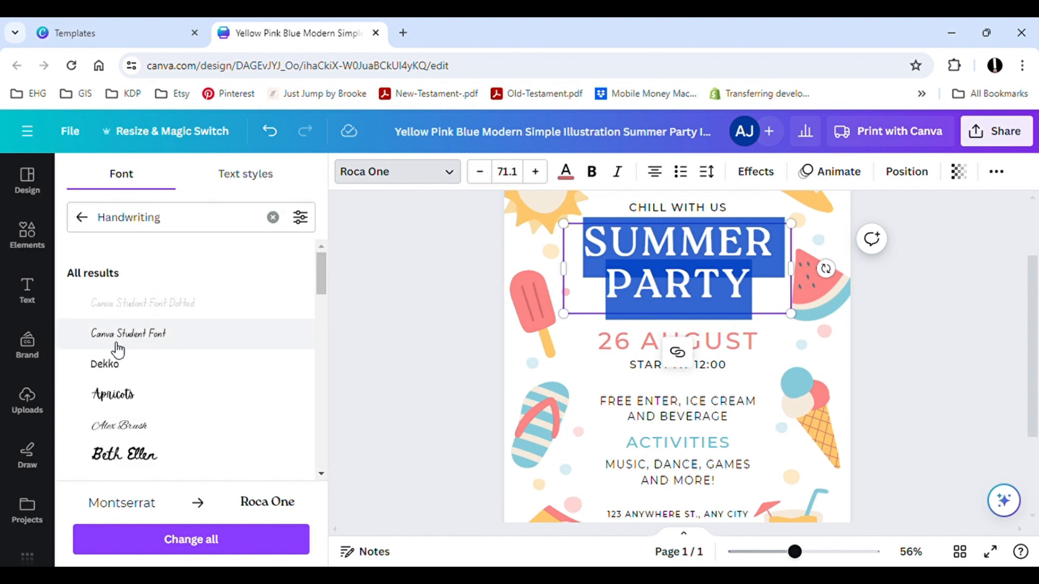
pyautogui.scroll(-1, 117, 358)
pyautogui.click(108, 410)
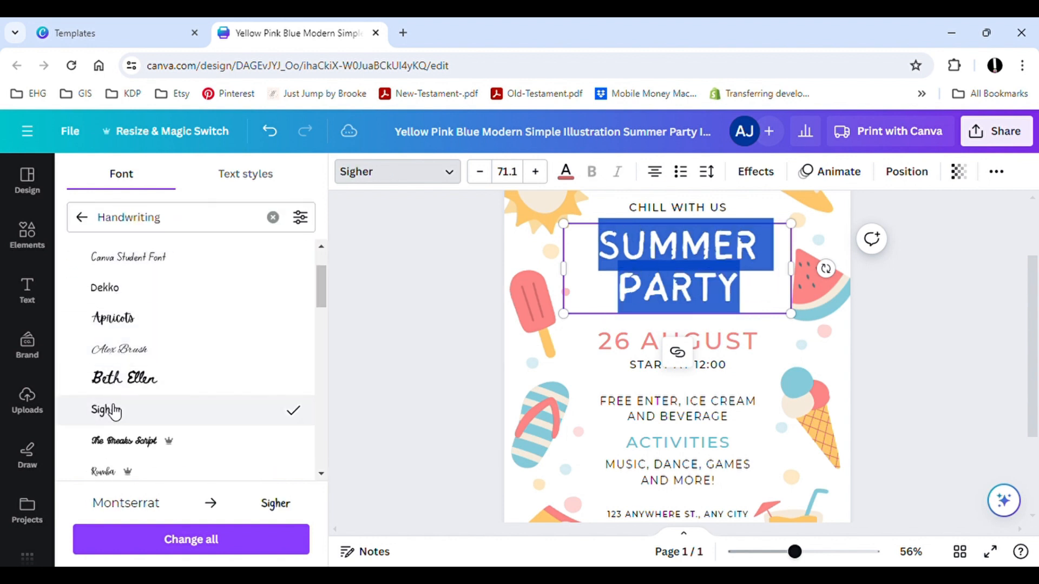
pyautogui.click(113, 449)
pyautogui.scroll(1, 137, 303)
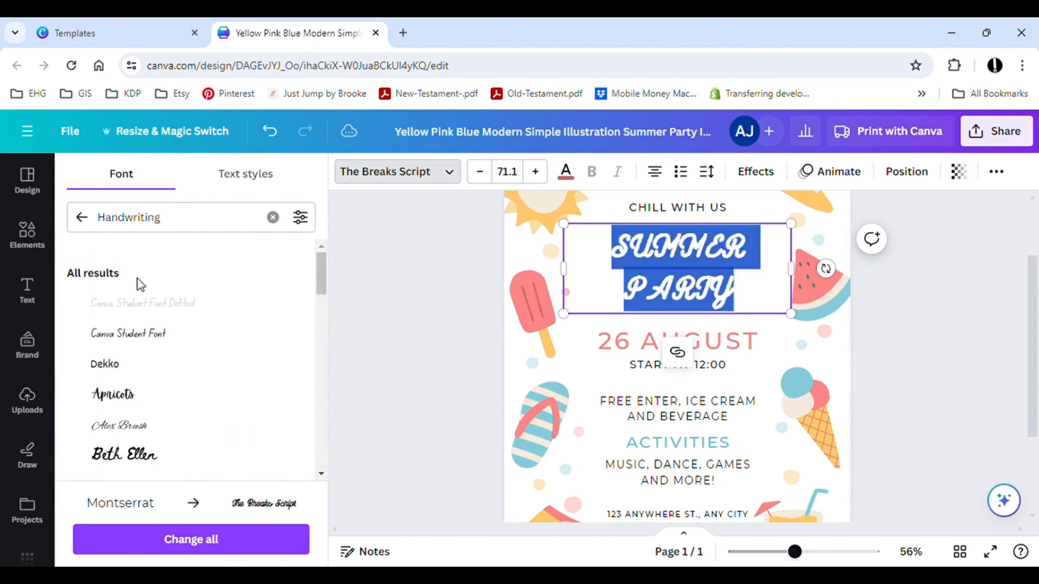
# - Search the fonts for "cursive" and apply Jimmy Script to the "SUMMER PARTY" heading
pyautogui.click(170, 228)
pyautogui.doubleClick(170, 227)
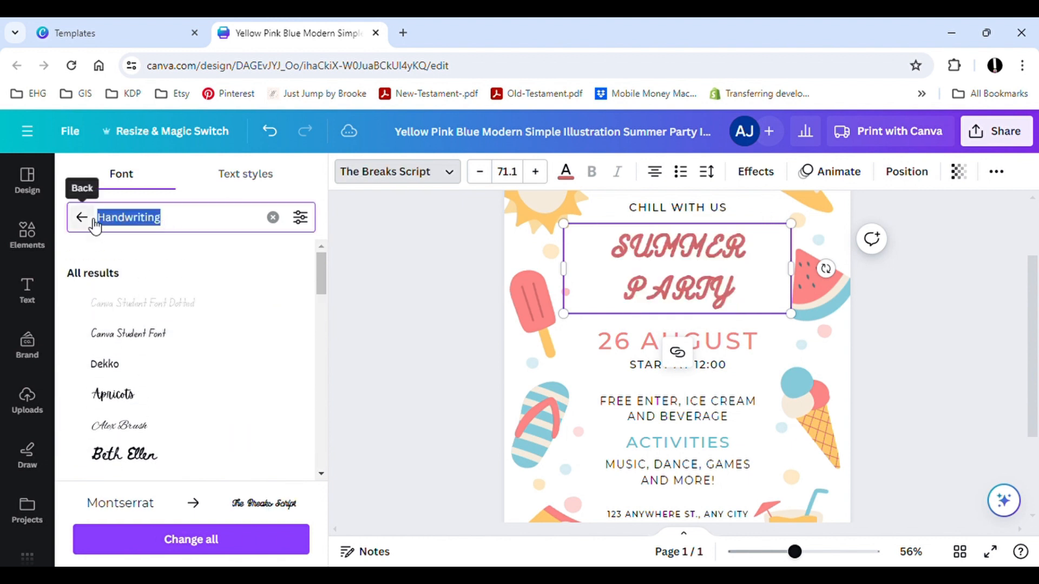
pyautogui.write('dursive')
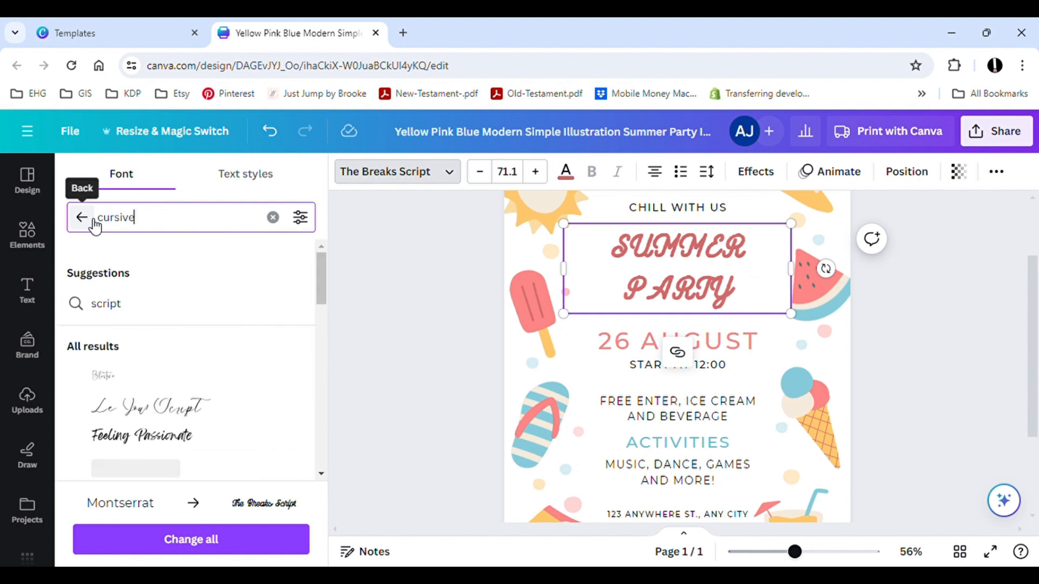
pyautogui.scroll(-3, 162, 378)
pyautogui.click(115, 346)
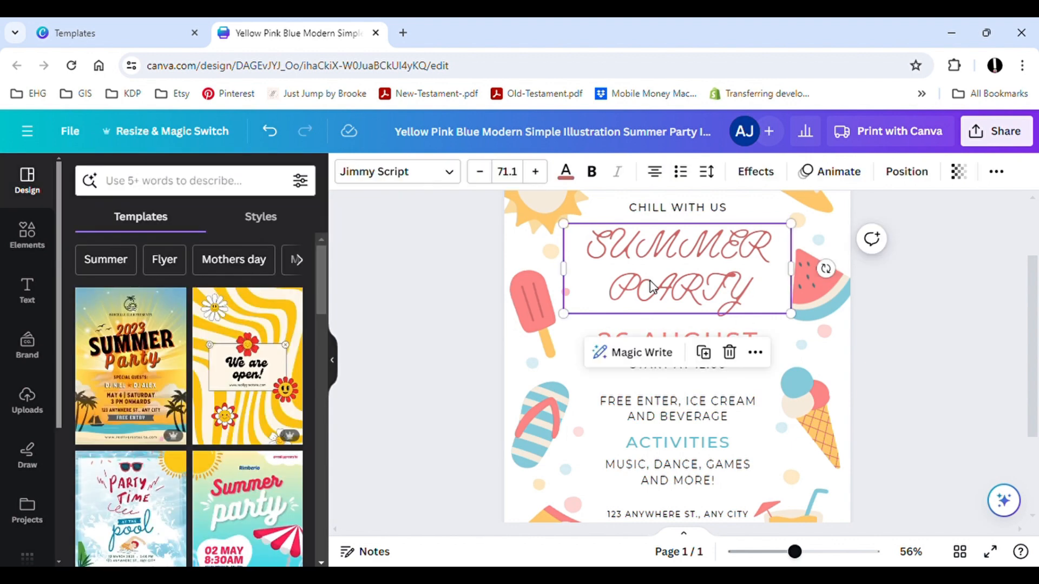
# - Turn off the all-uppercase formatting of the flyer's "SUMMER PARTY" heading text
pyautogui.click(658, 287)
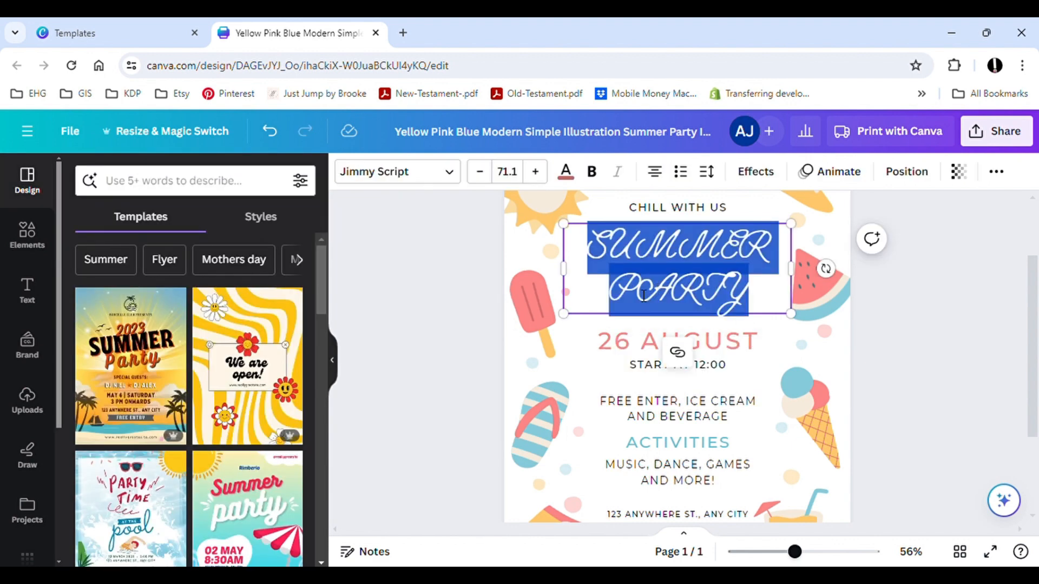
pyautogui.click(998, 173)
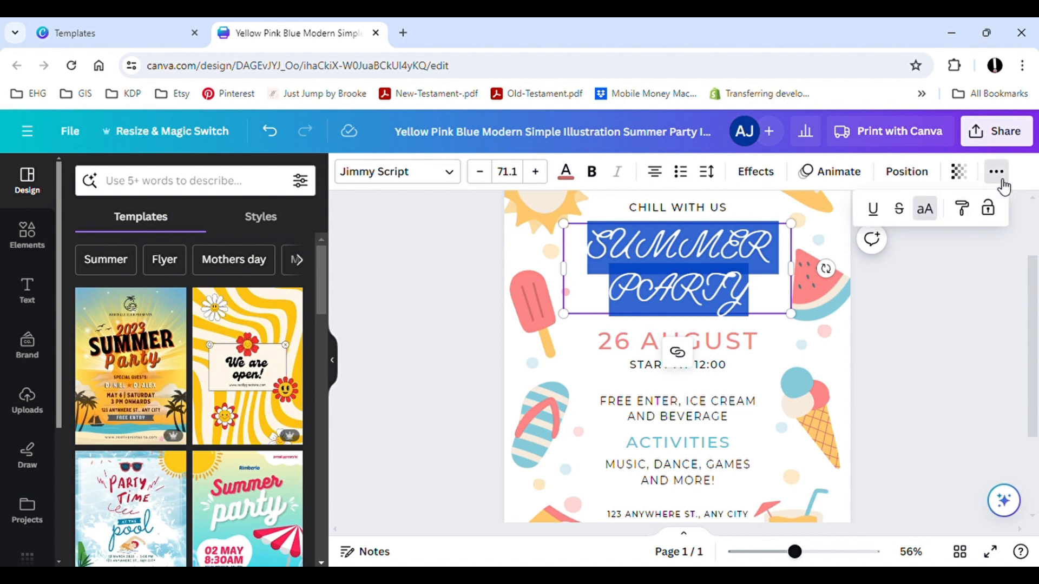
pyautogui.click(927, 215)
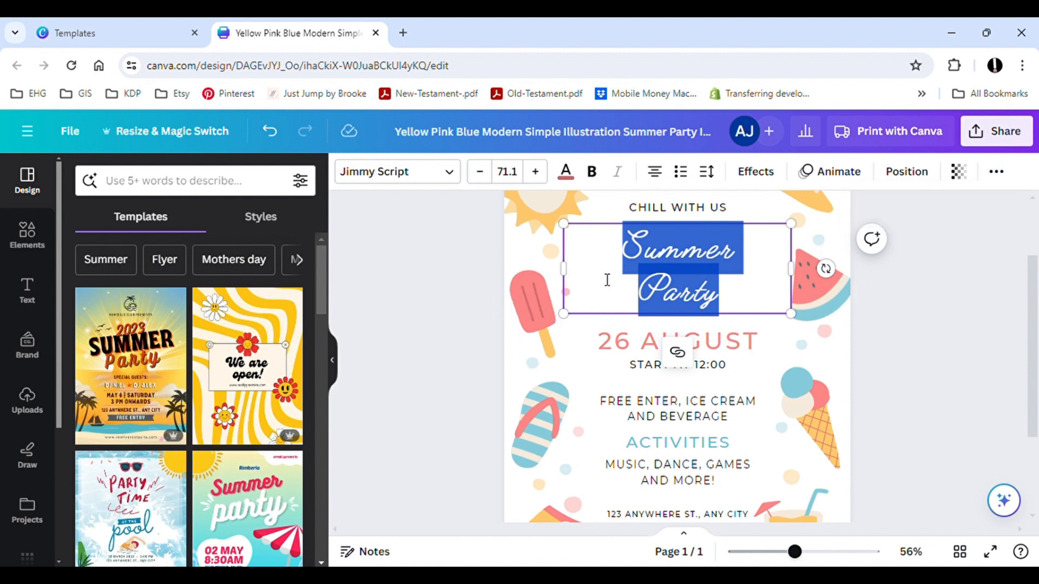
# - Search the fonts for "blocky" and apply Umbra LT to the flyer's "Summer Party" heading
pyautogui.click(654, 263)
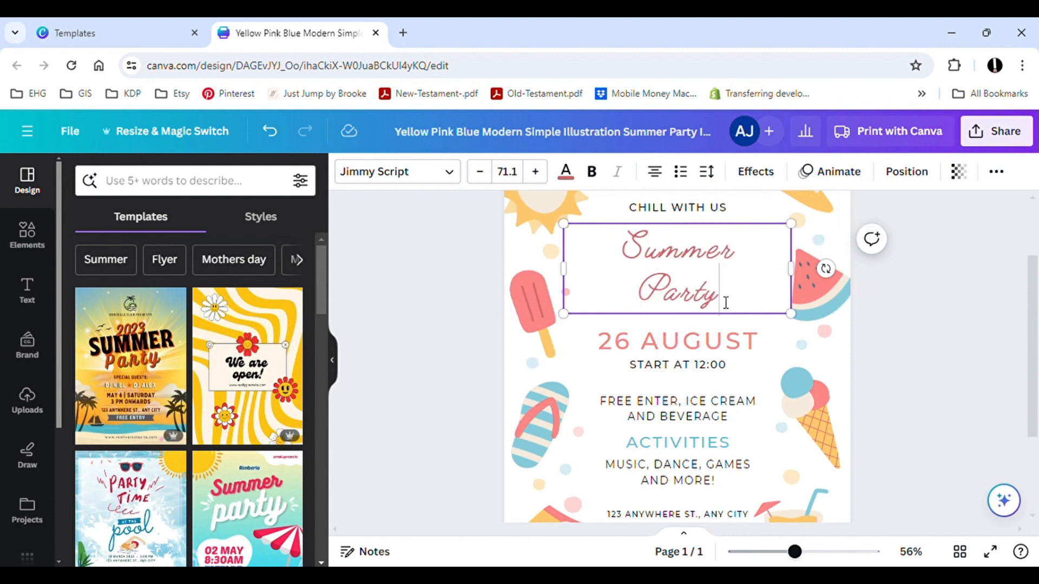
pyautogui.moveTo(725, 302); pyautogui.dragTo(607, 255)
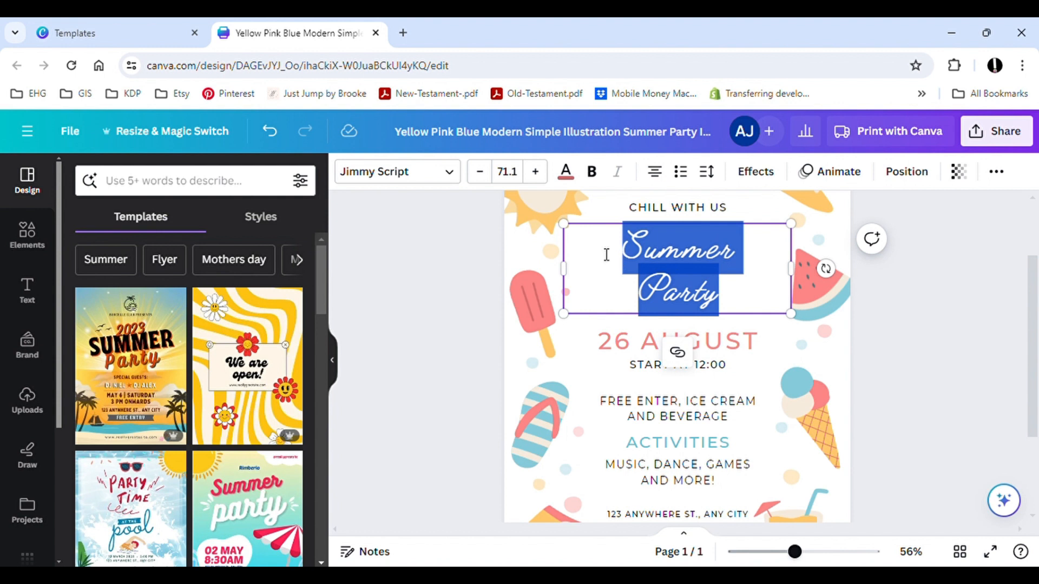
pyautogui.click(454, 179)
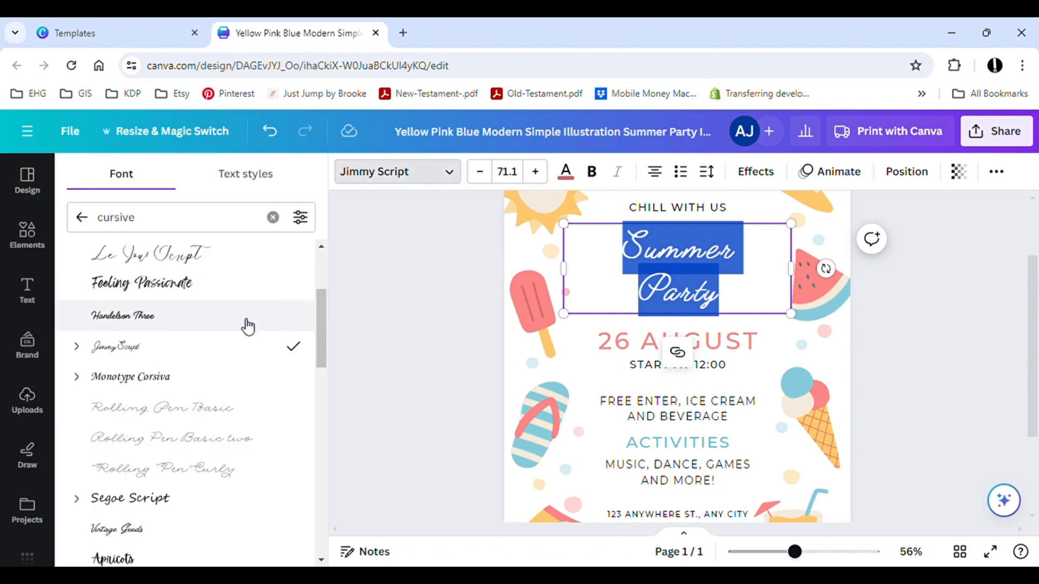
pyautogui.doubleClick(111, 218)
pyautogui.write('bocky')
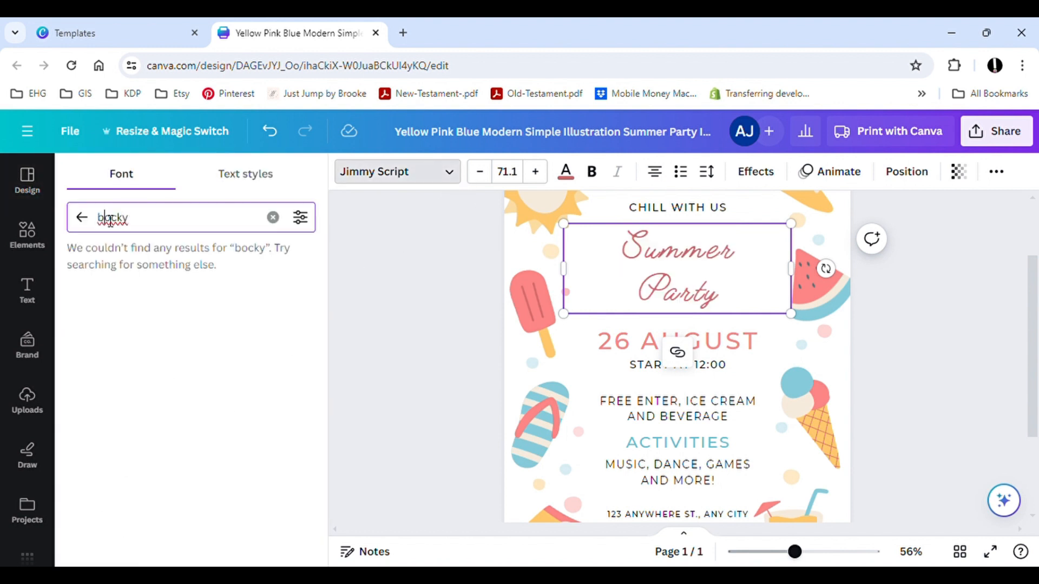
pyautogui.write('l')
pyautogui.click(132, 339)
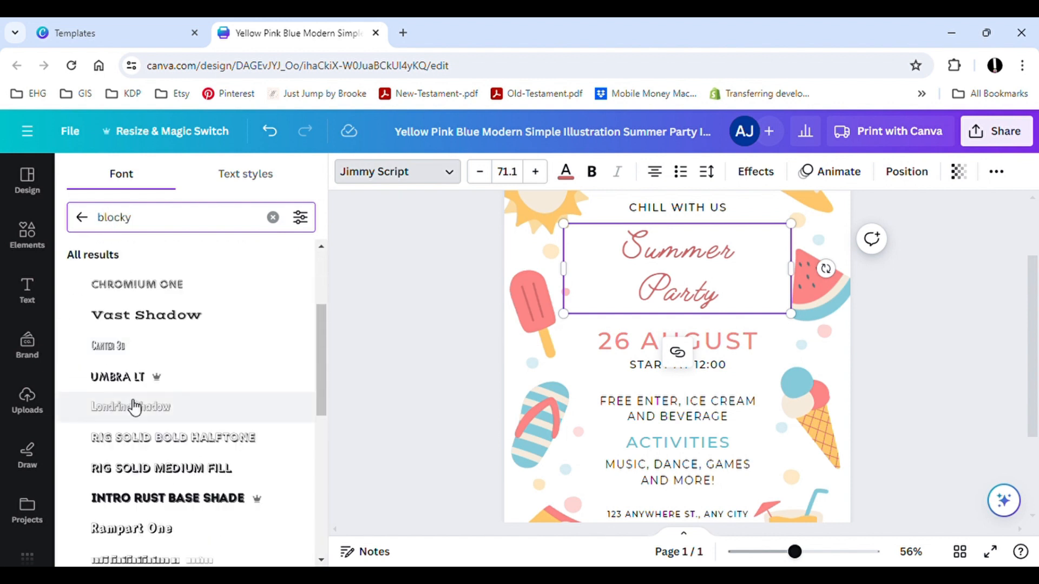
pyautogui.click(119, 377)
pyautogui.scroll(-1, 179, 389)
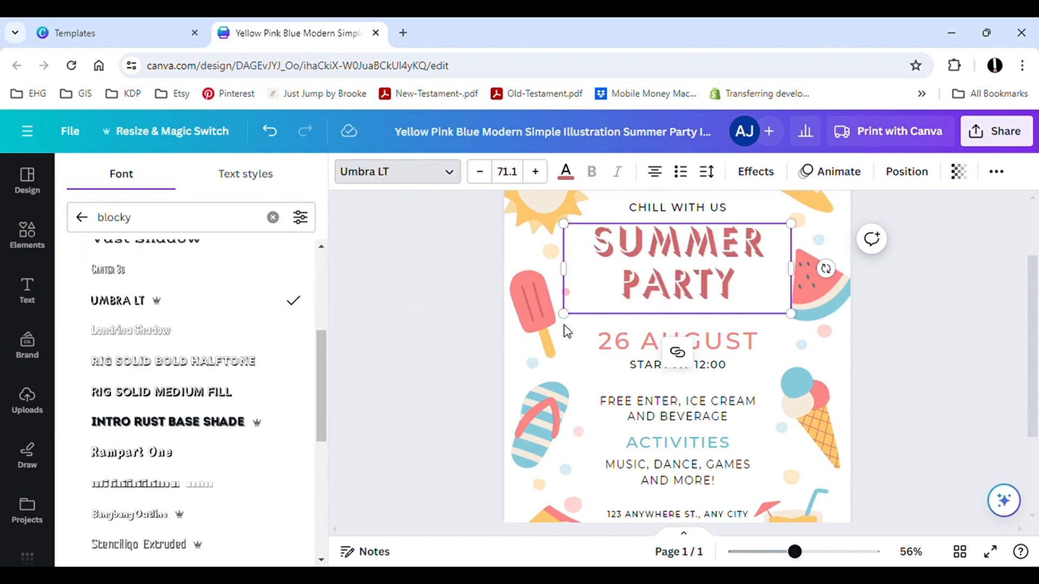
pyautogui.click(484, 295)
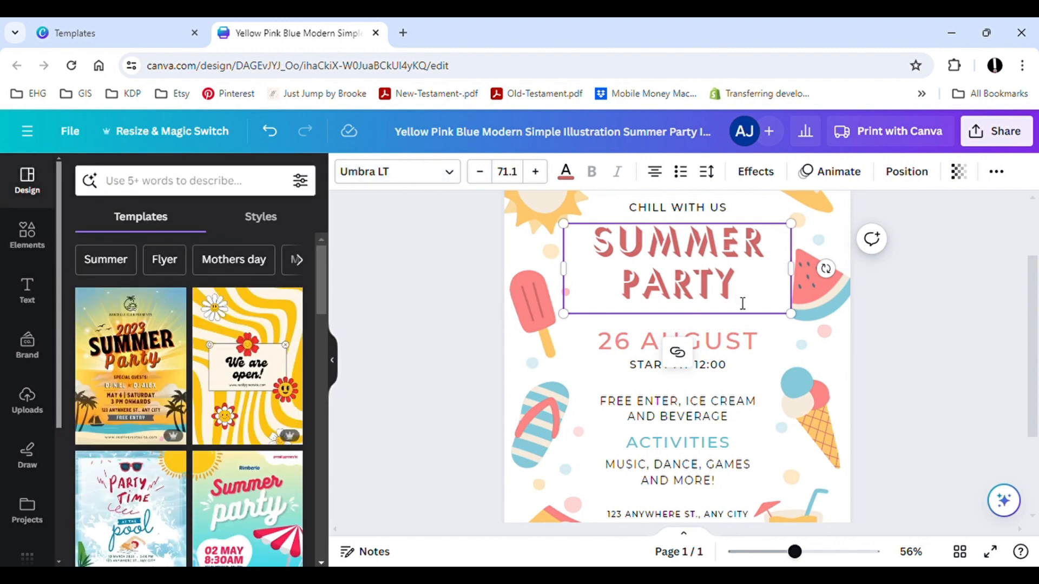
# - Try the blue brand palette color #009bc9 on the "SUMMER PARTY" heading text
pyautogui.moveTo(742, 303); pyautogui.dragTo(584, 233)
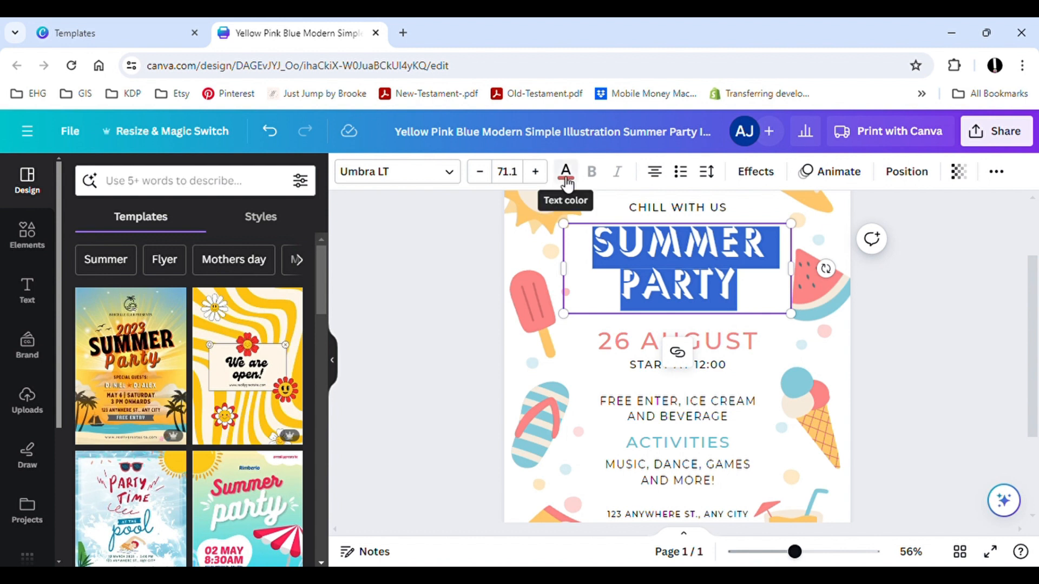
pyautogui.click(566, 184)
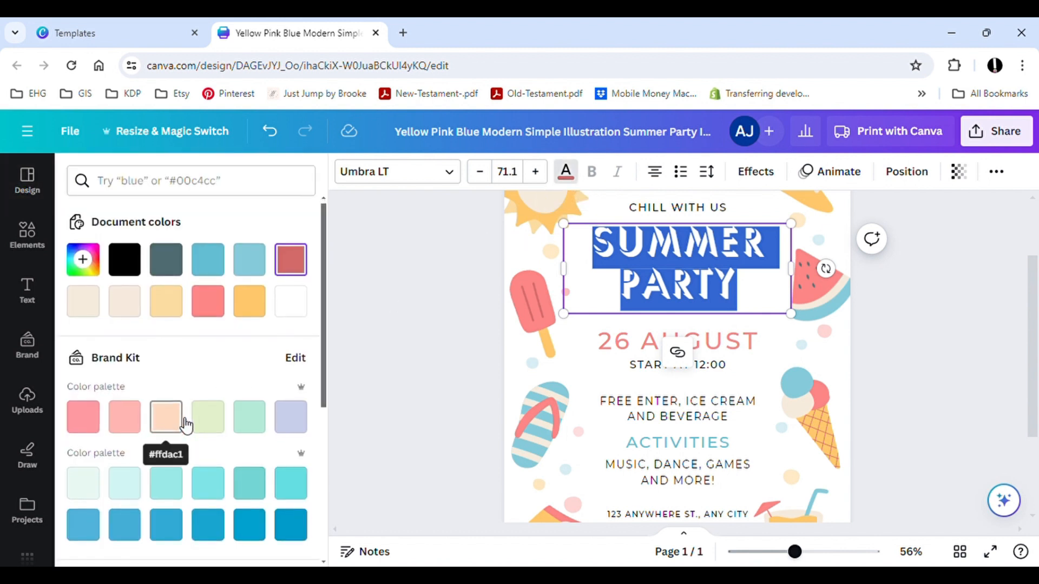
pyautogui.scroll(-3, 185, 424)
pyautogui.scroll(-3, 300, 388)
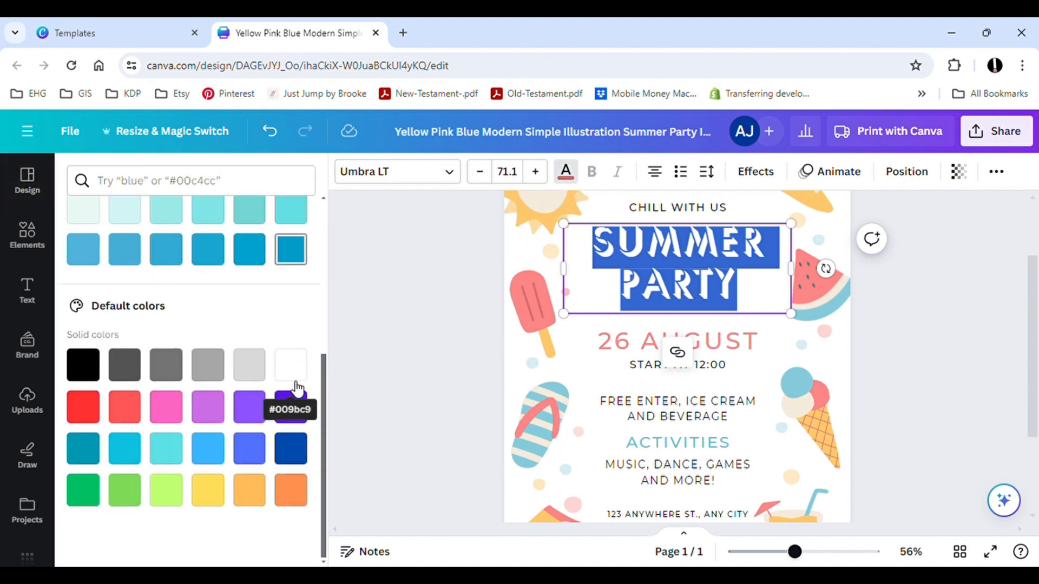
pyautogui.click(295, 264)
pyautogui.click(429, 317)
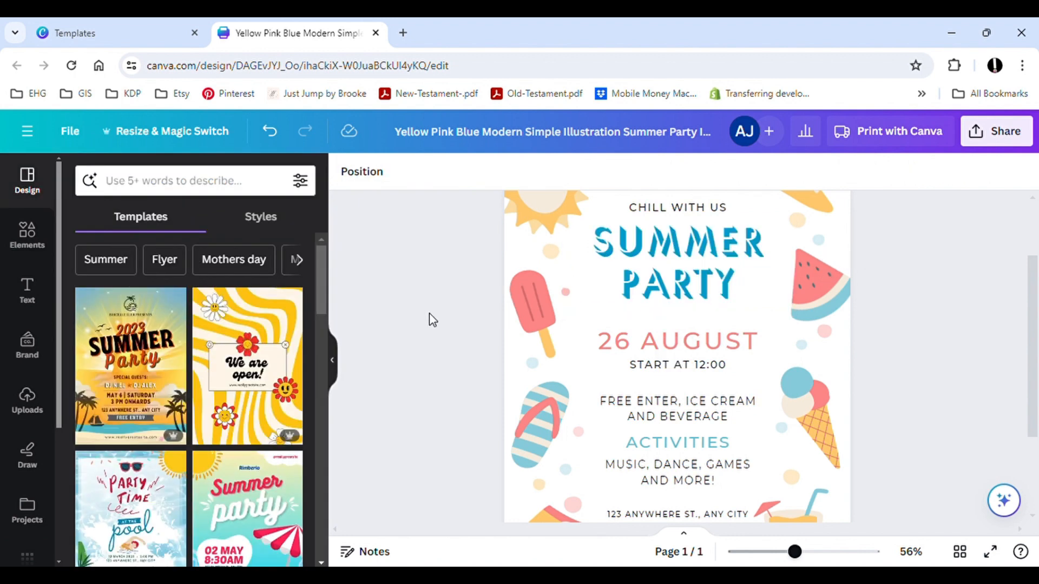
# - Recolor the "SUMMER PARTY" heading text with a purple from the default solid colors
pyautogui.click(735, 295)
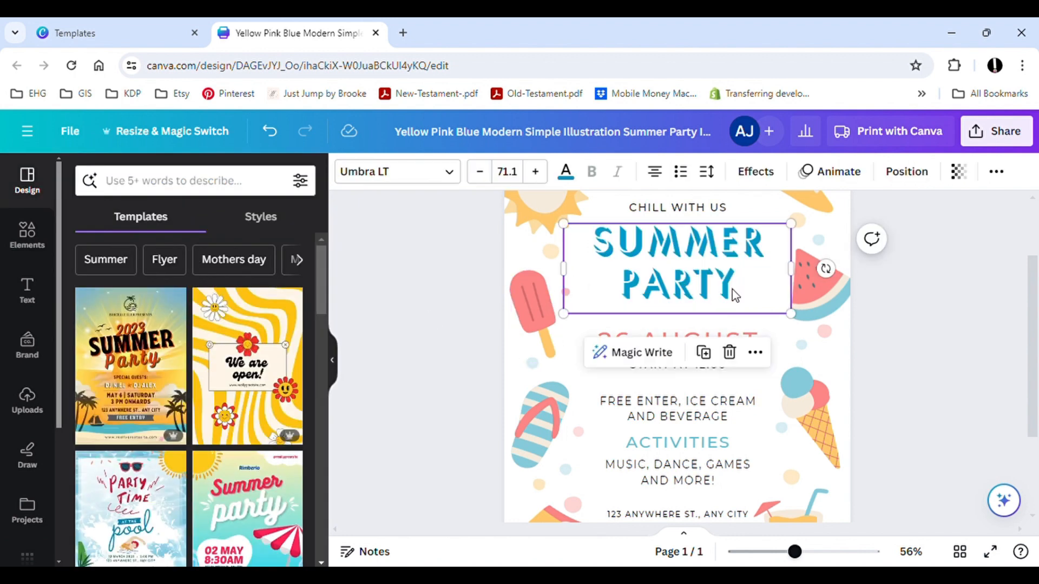
pyautogui.click(734, 295)
pyautogui.click(565, 171)
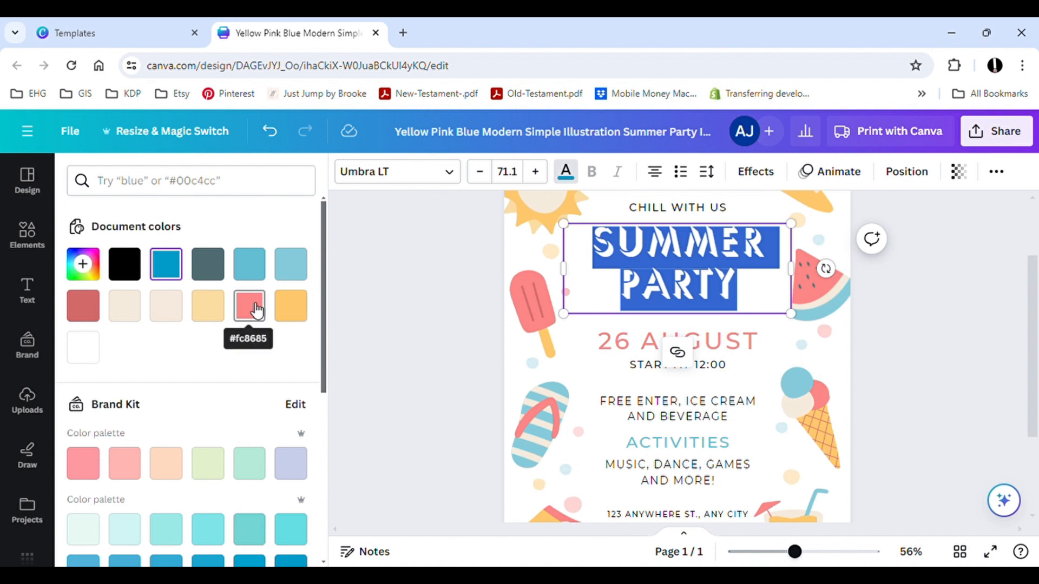
pyautogui.scroll(-5, 287, 373)
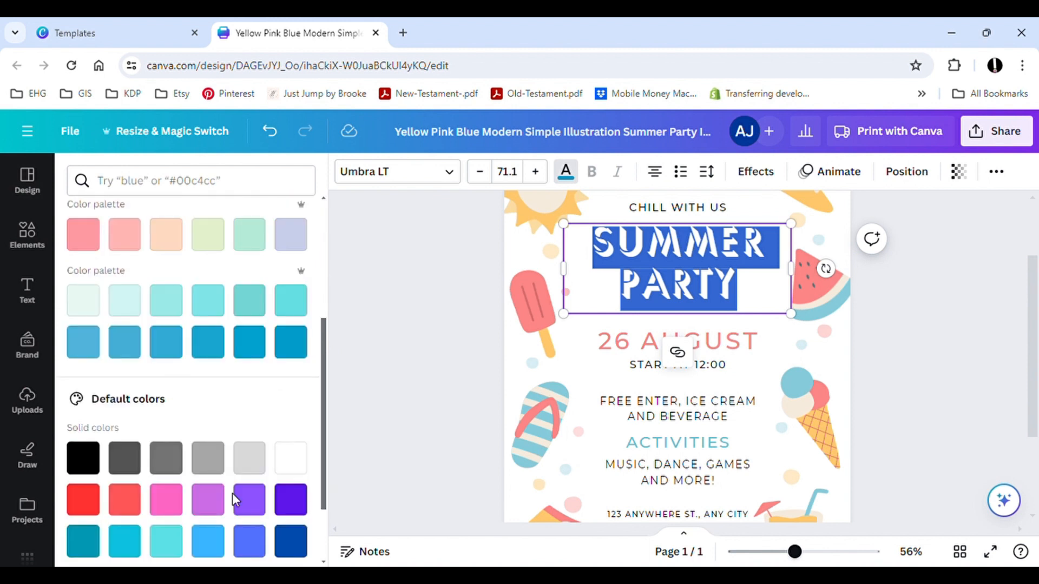
pyautogui.click(294, 489)
pyautogui.click(410, 417)
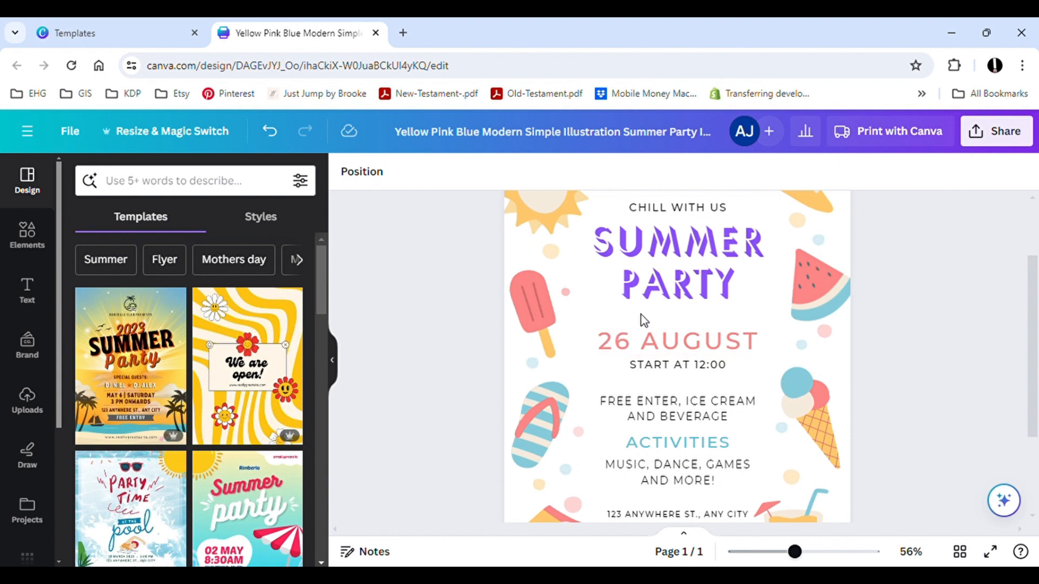
# - Move the "26 AUGUST" date line to the right, out past the flyer's edge
pyautogui.click(711, 343)
pyautogui.moveTo(712, 344); pyautogui.dragTo(815, 339)
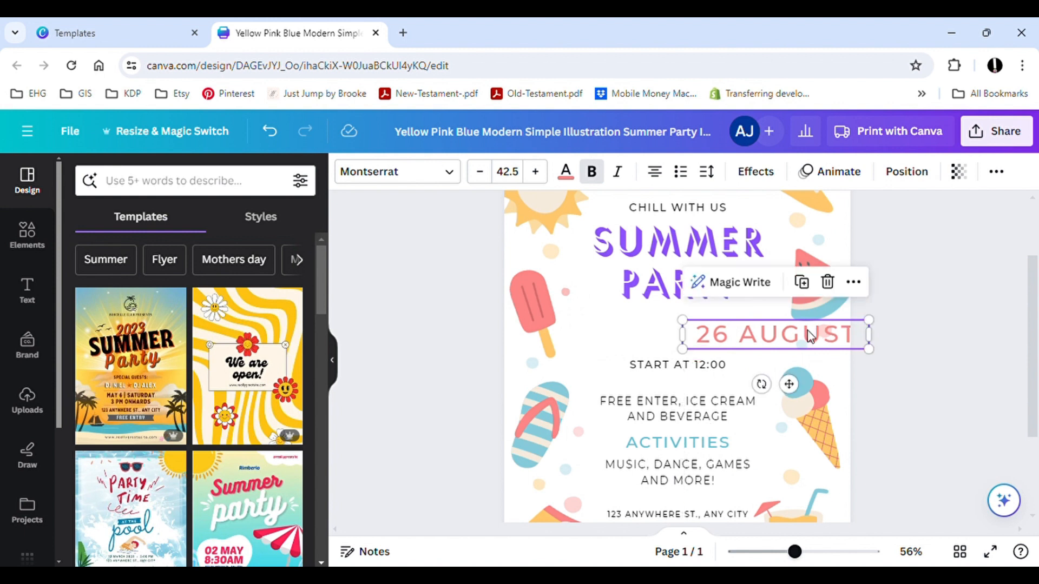
# - Center-align the "26 AUGUST" date and the "SUMMER PARTY" heading with each other, and move both back to the middle of the flyer
pyautogui.click(715, 336)
pyautogui.keyDown('shift'); pyautogui.click(706, 279); pyautogui.keyUp('shift')
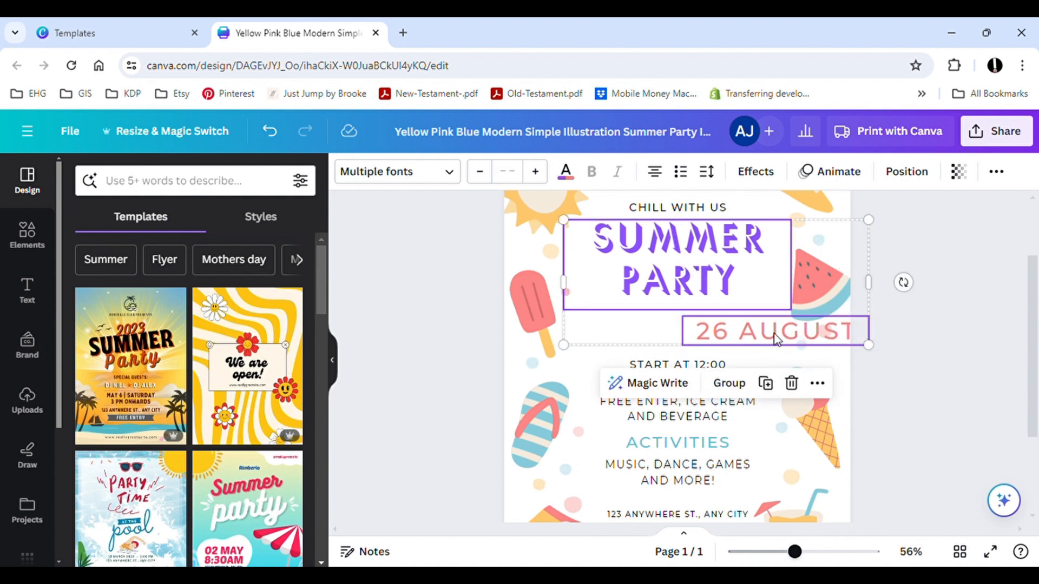
pyautogui.click(917, 180)
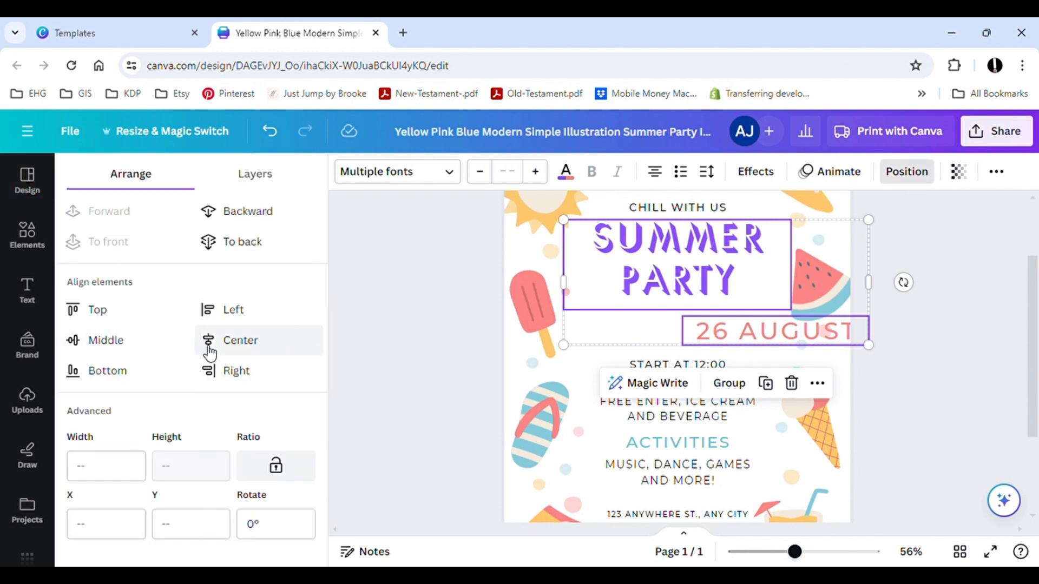
pyautogui.click(242, 355)
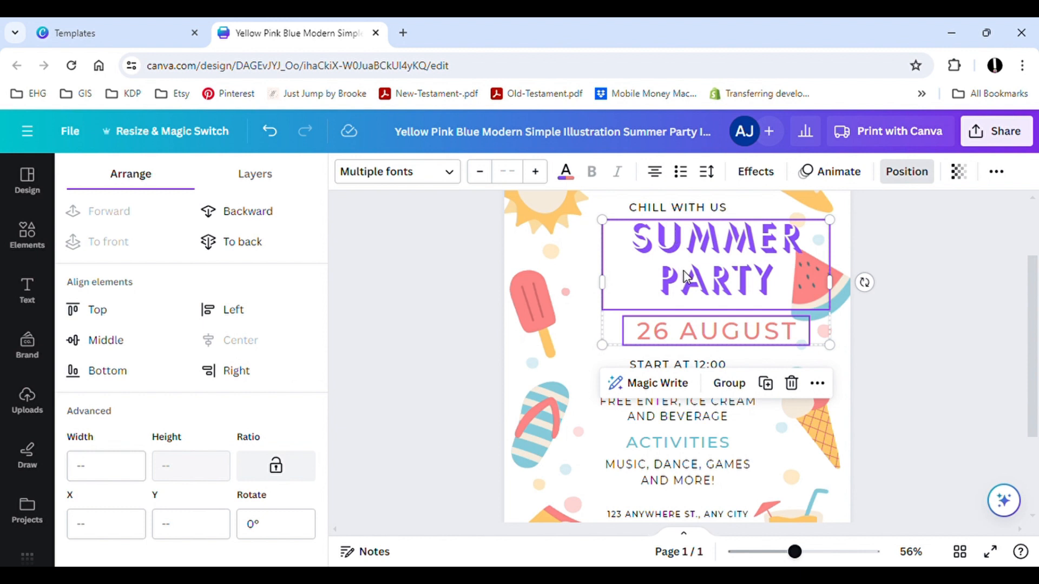
pyautogui.moveTo(687, 276); pyautogui.dragTo(646, 281)
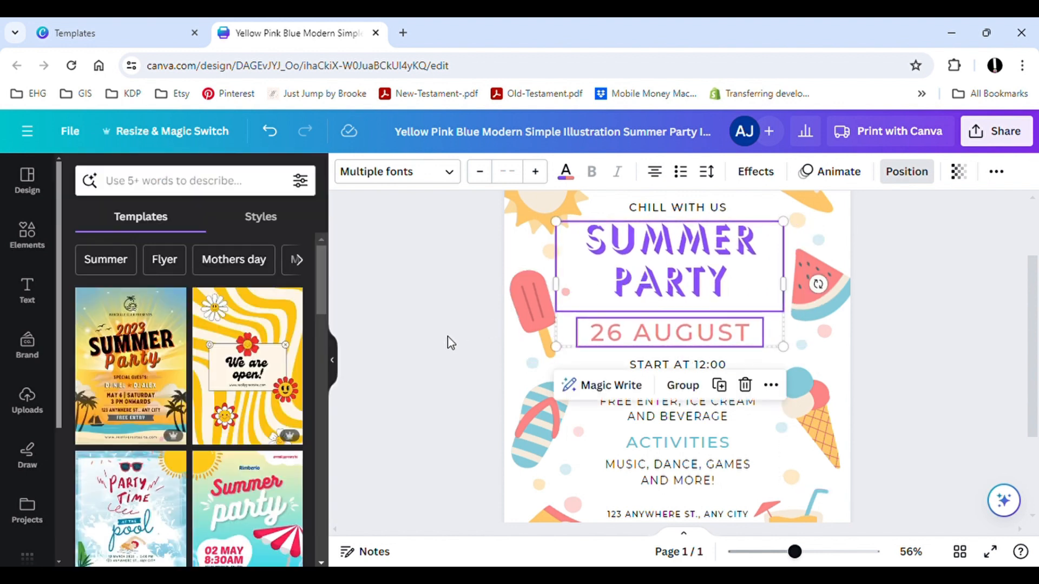
pyautogui.click(448, 336)
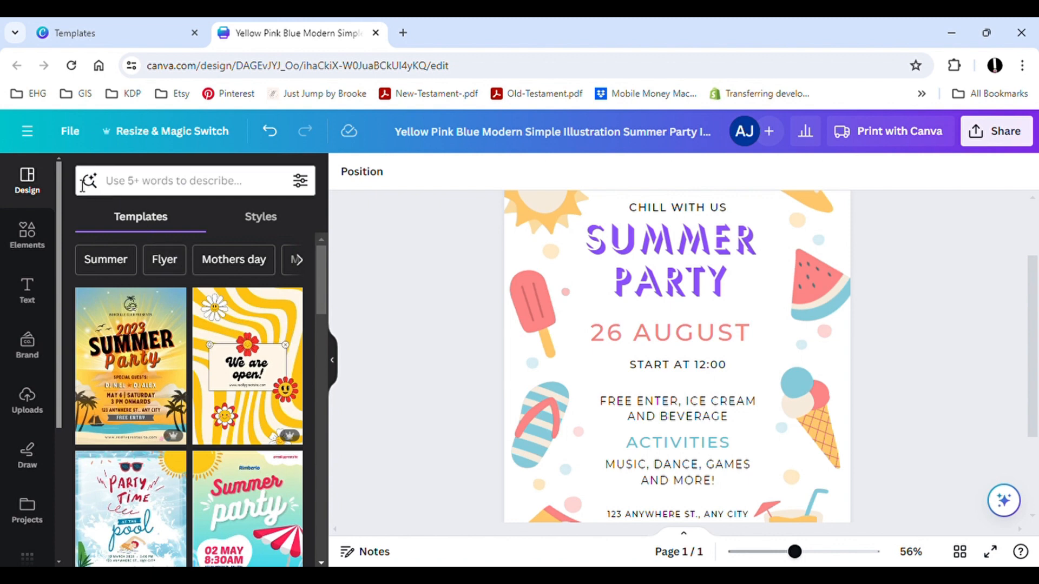
# - Return to the Canva home page and create a new Instagram Post (Square) design
pyautogui.click(27, 132)
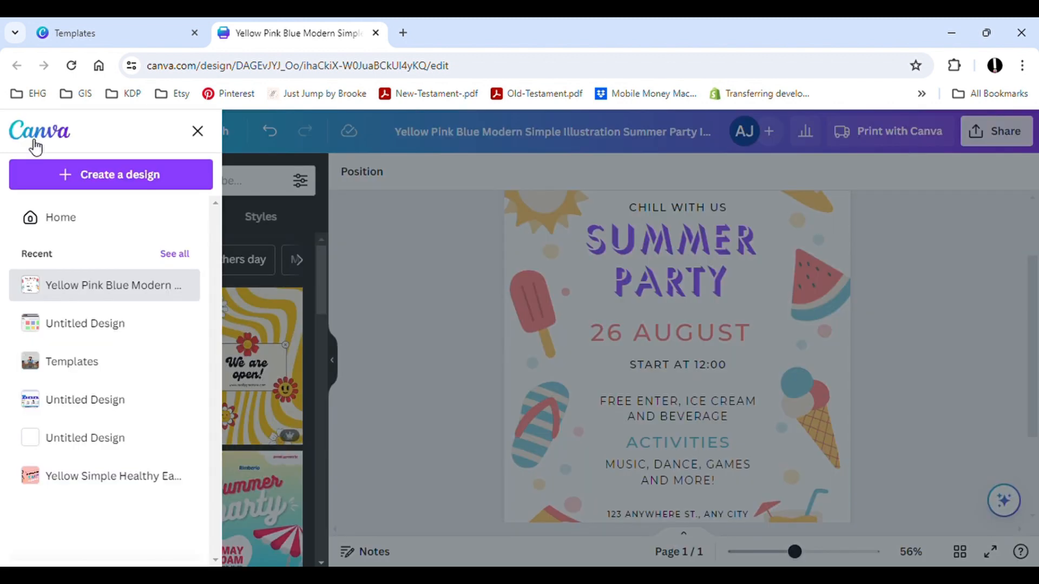
pyautogui.click(37, 141)
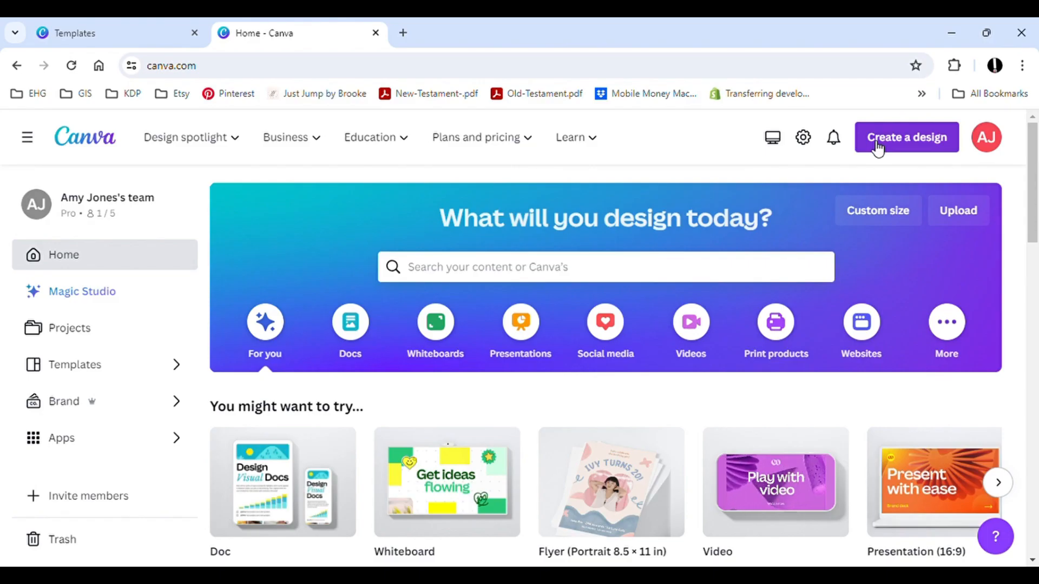
pyautogui.click(878, 145)
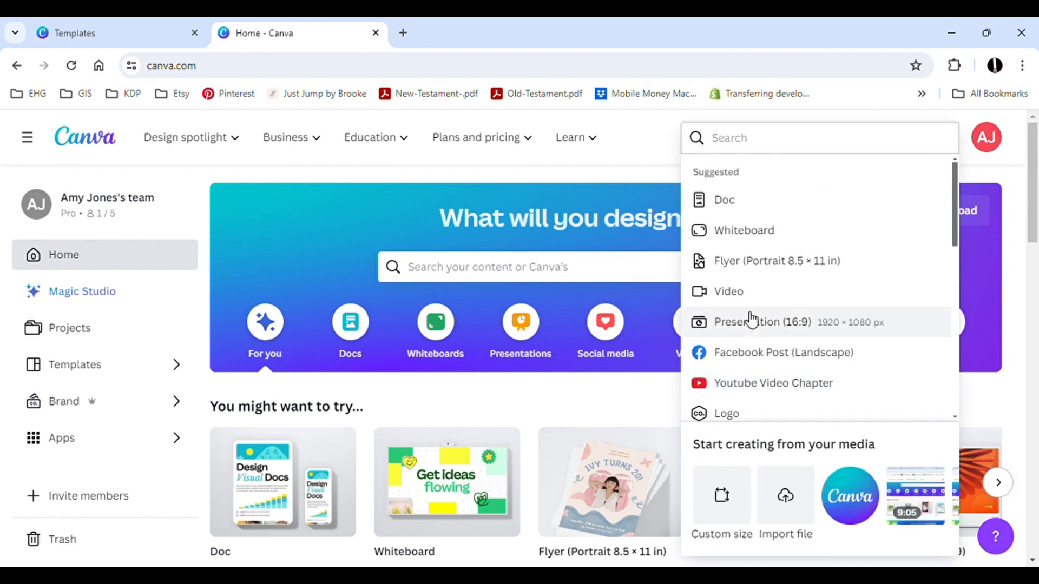
pyautogui.scroll(-3, 751, 320)
pyautogui.scroll(-3, 751, 320)
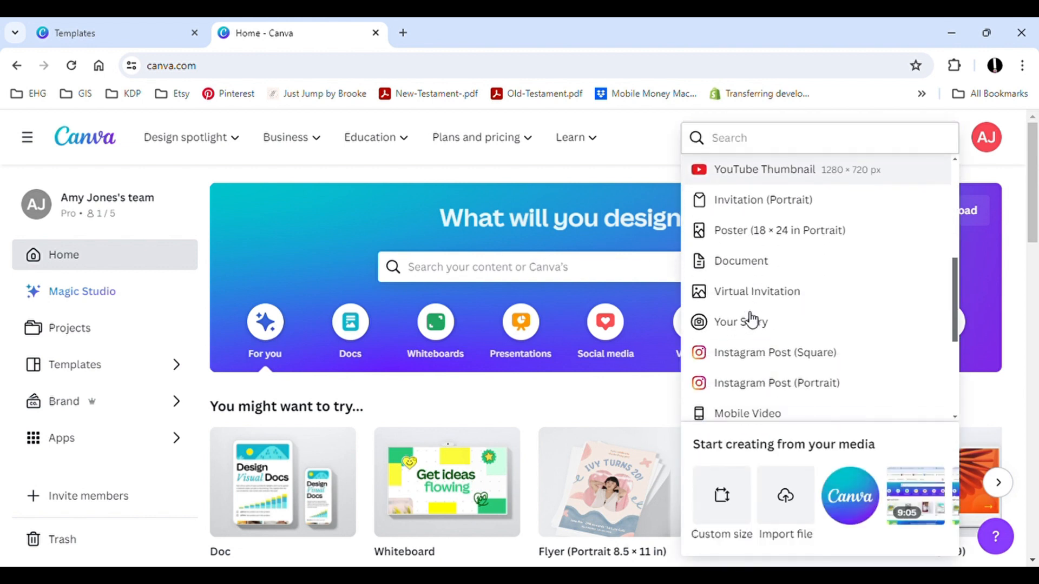
pyautogui.click(748, 353)
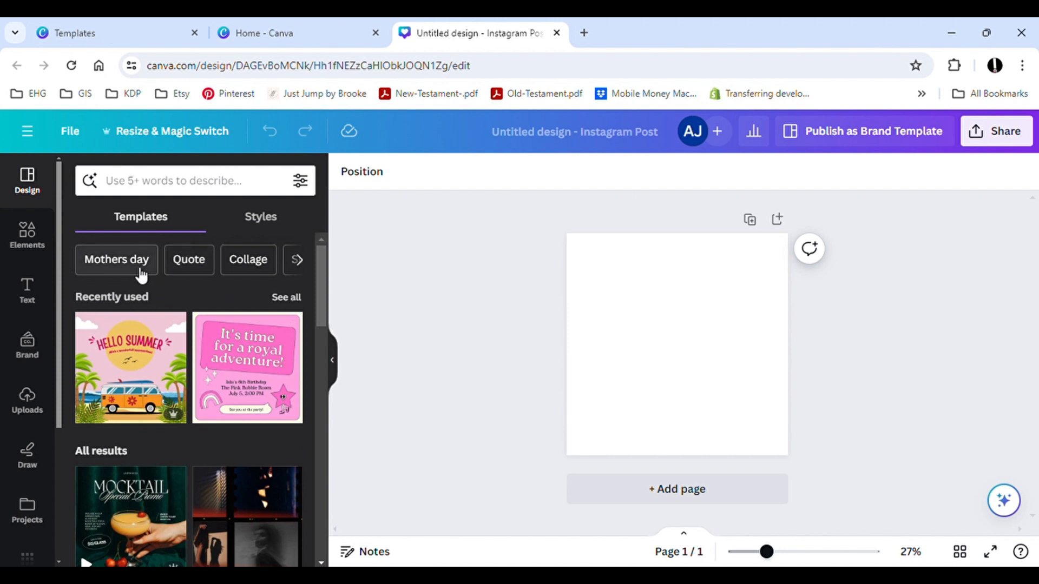
# - Filter the templates by Birthday and apply the "White Exciting Happy Birthday Instagram Post" template to the blank page
pyautogui.click(298, 260)
pyautogui.click(300, 260)
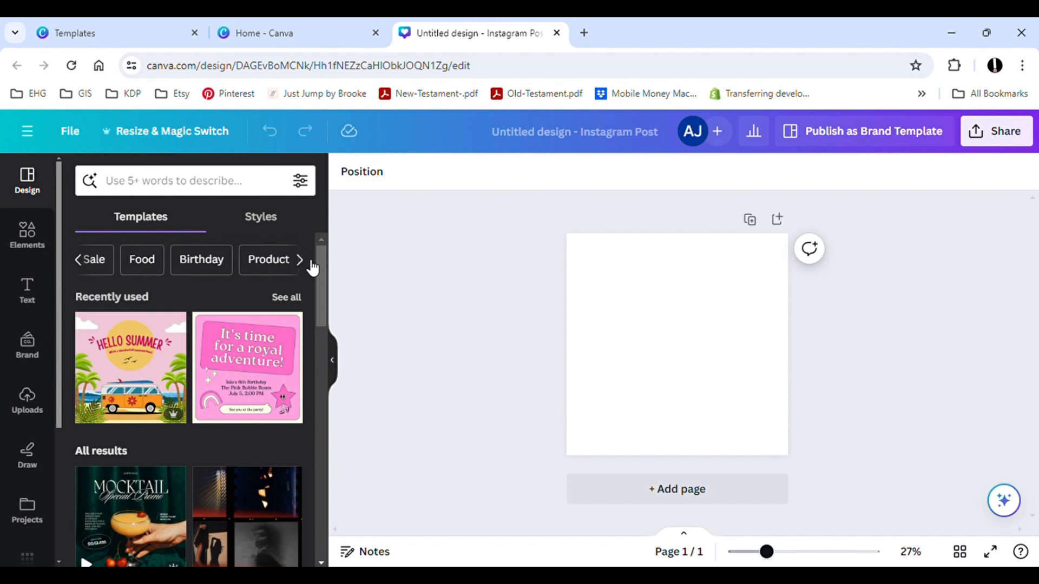
pyautogui.click(201, 260)
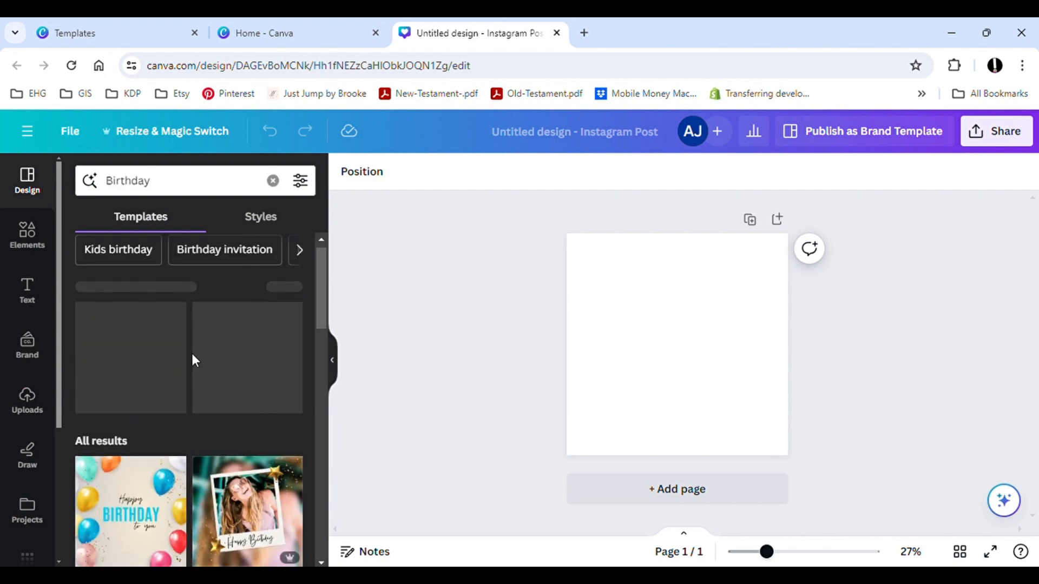
pyautogui.click(223, 363)
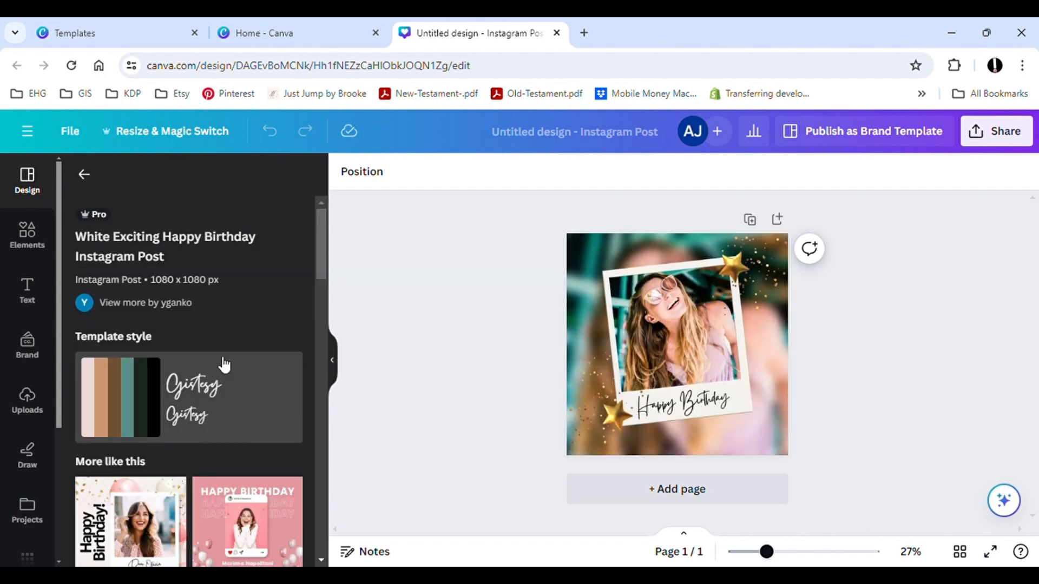
pyautogui.click(429, 342)
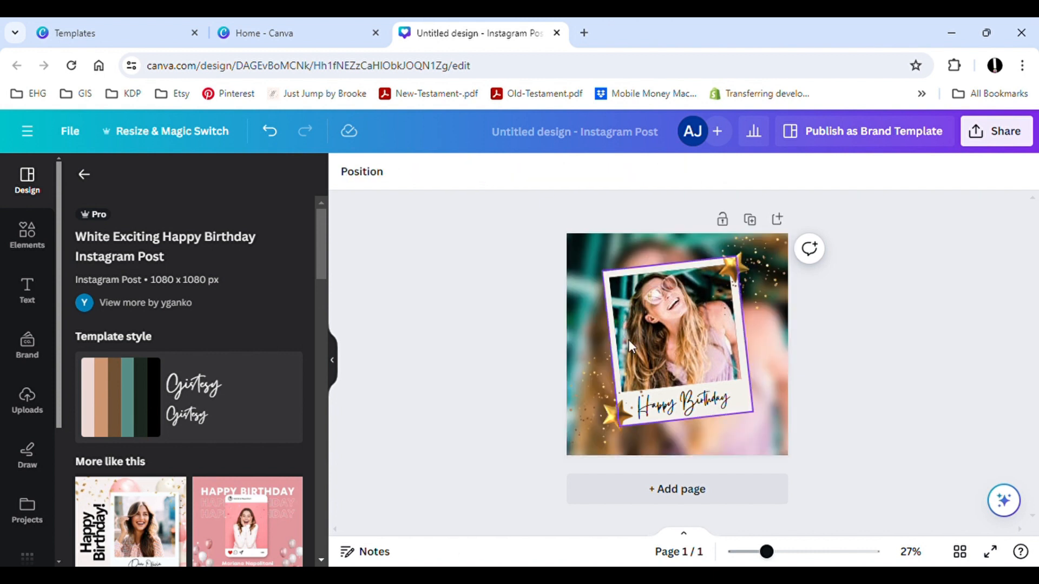
# - Delete the woman's photo from the polaroid frame while keeping the frame
pyautogui.click(685, 338)
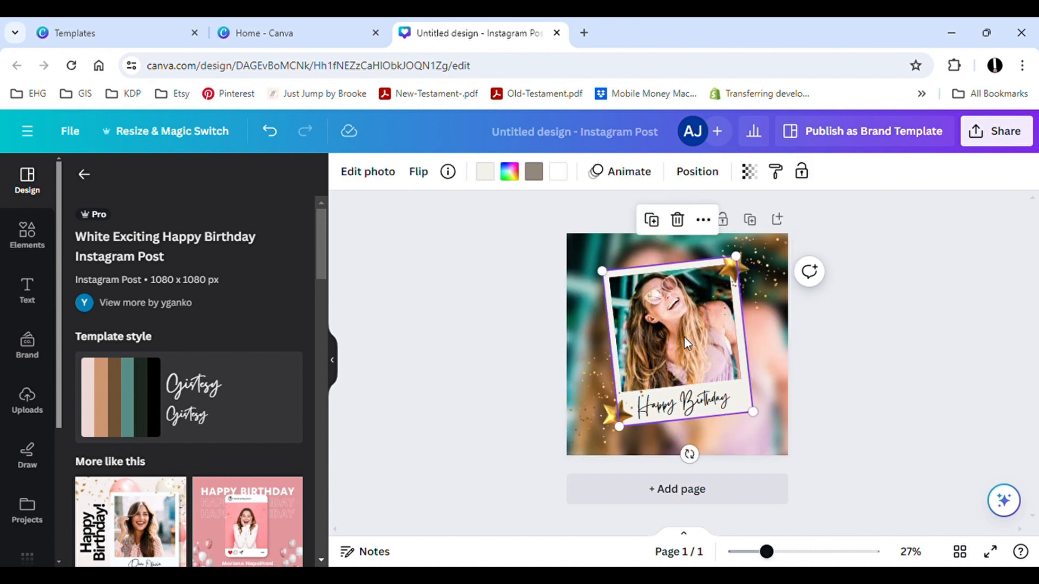
pyautogui.click(678, 220)
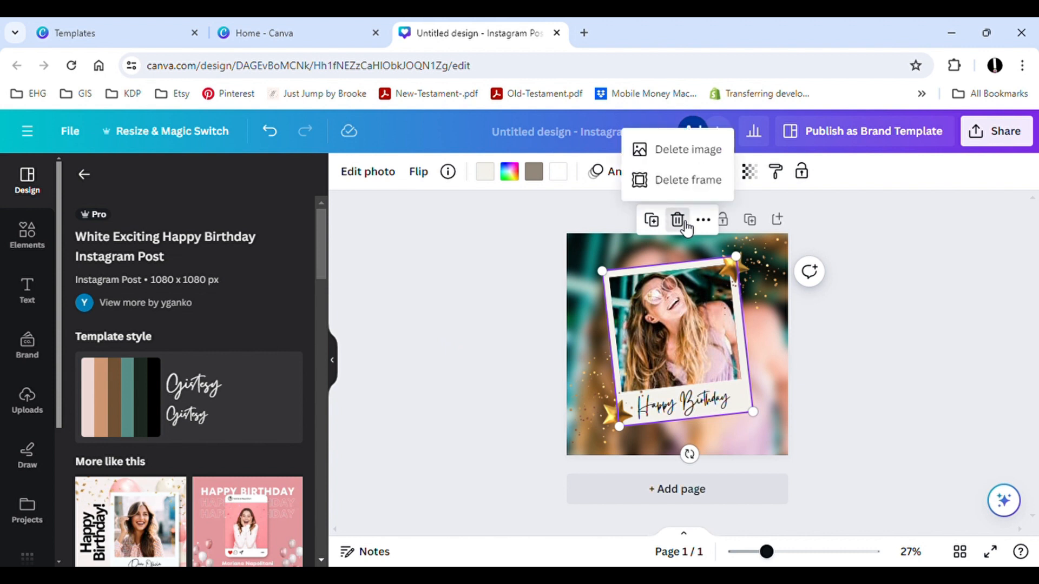
pyautogui.click(680, 155)
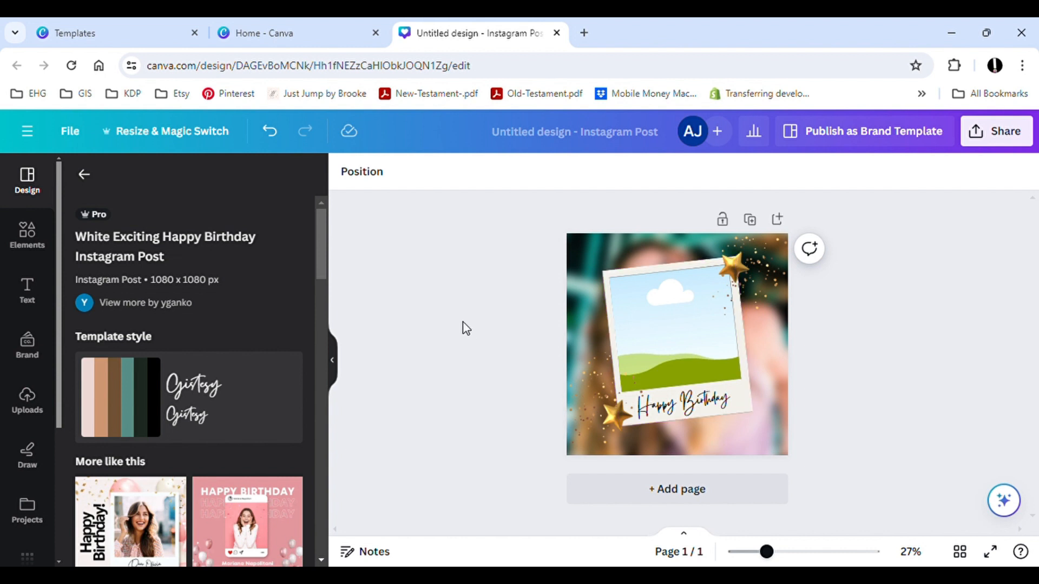
# - Fill the empty polaroid frame with the close-up photo of the smiling woman from the Magic recommendations photos
pyautogui.click(27, 233)
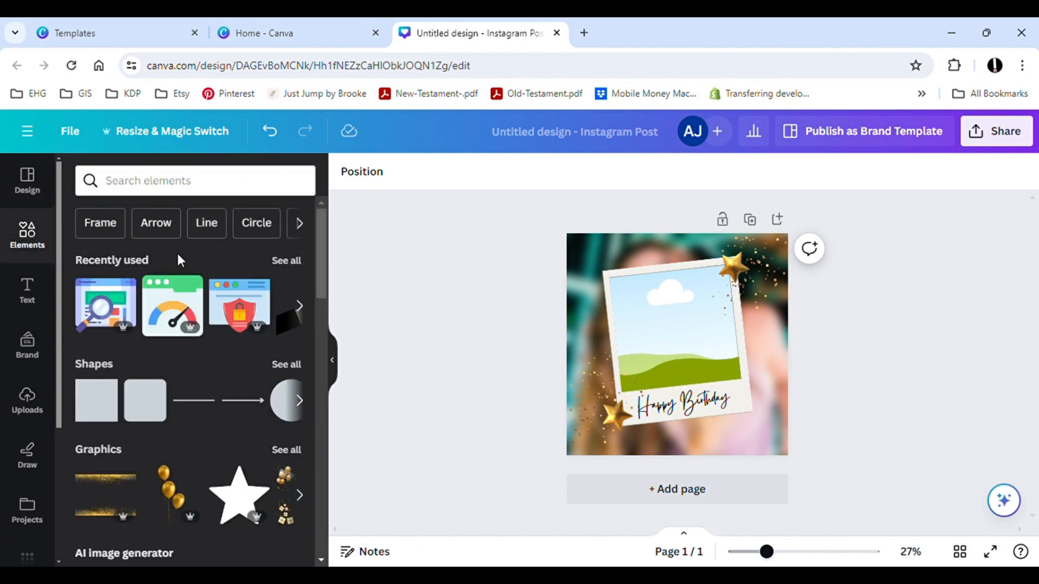
pyautogui.scroll(-7, 177, 252)
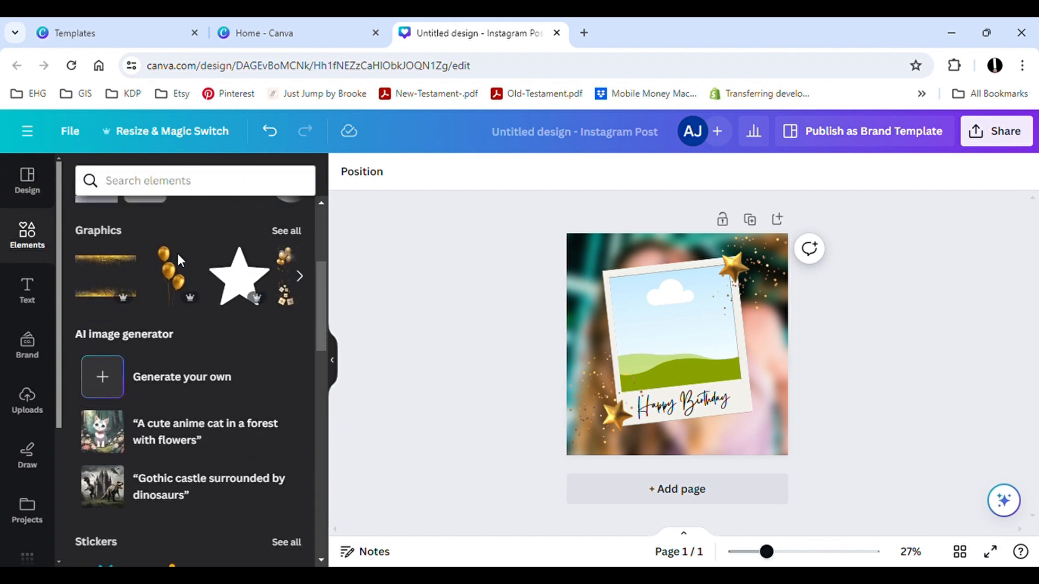
pyautogui.scroll(-5, 179, 257)
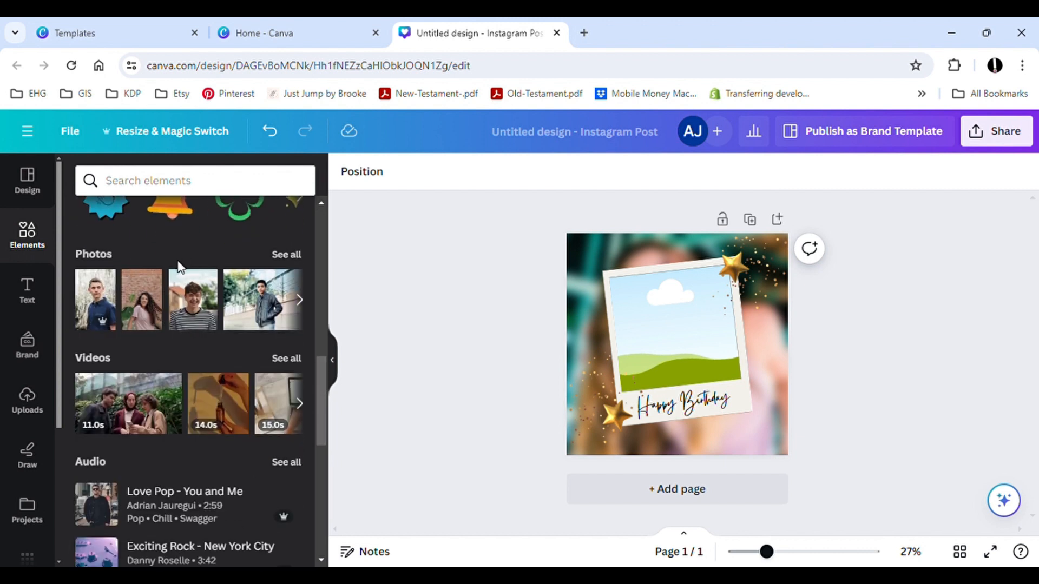
pyautogui.click(287, 255)
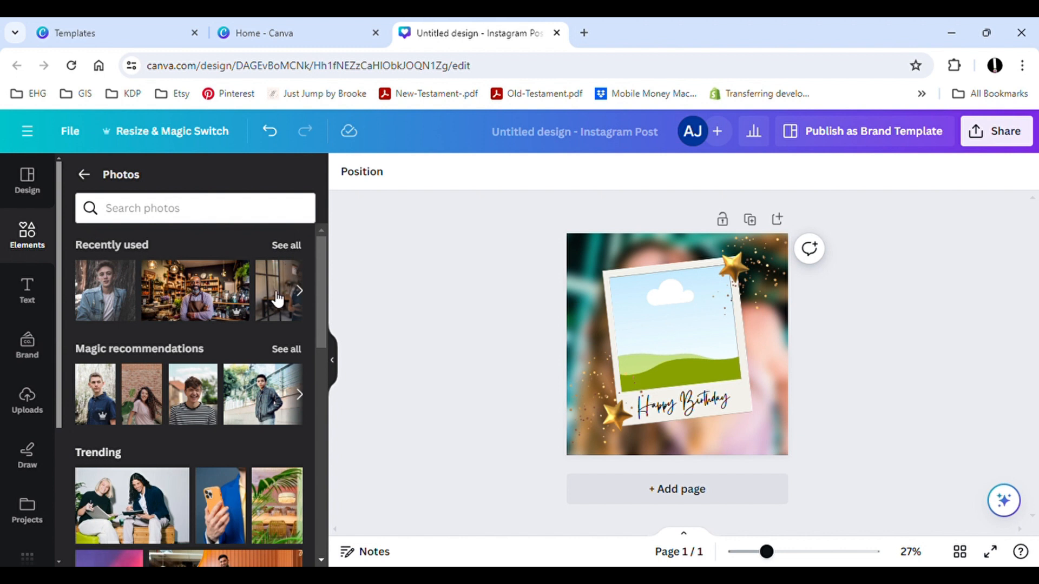
pyautogui.scroll(-8, 260, 333)
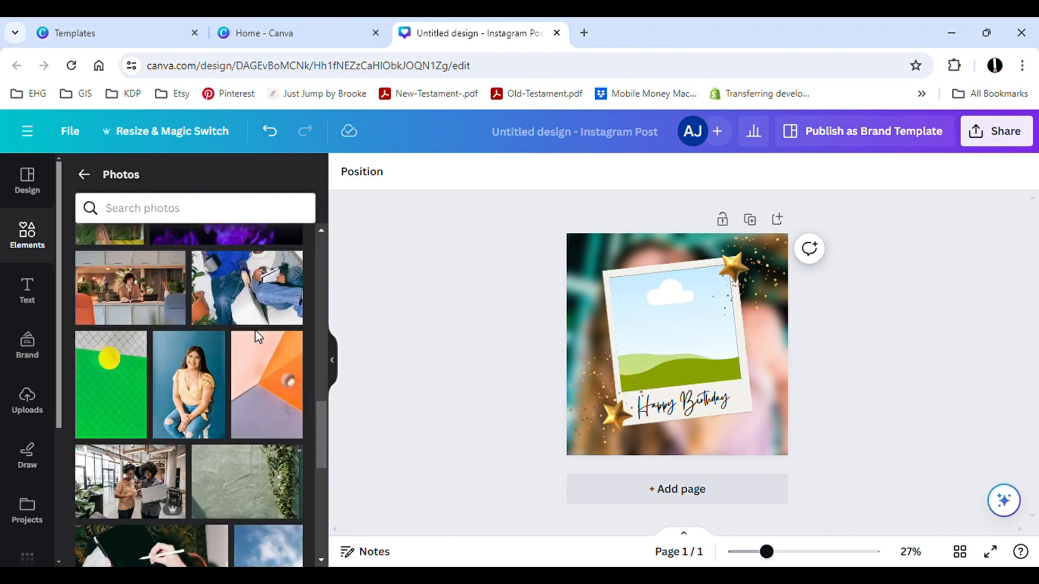
pyautogui.scroll(-3, 260, 337)
pyautogui.scroll(8, 262, 338)
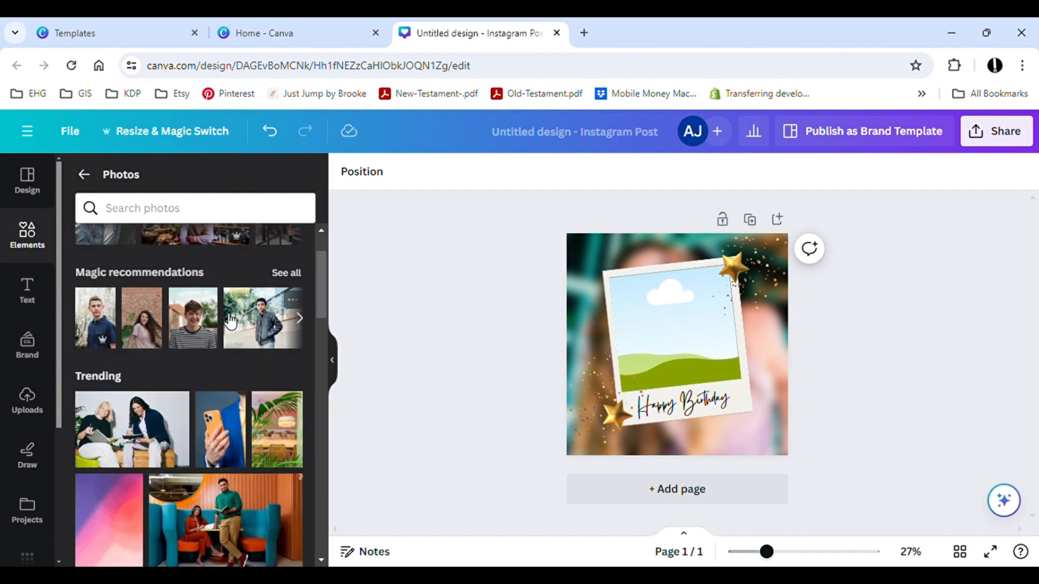
pyautogui.click(279, 274)
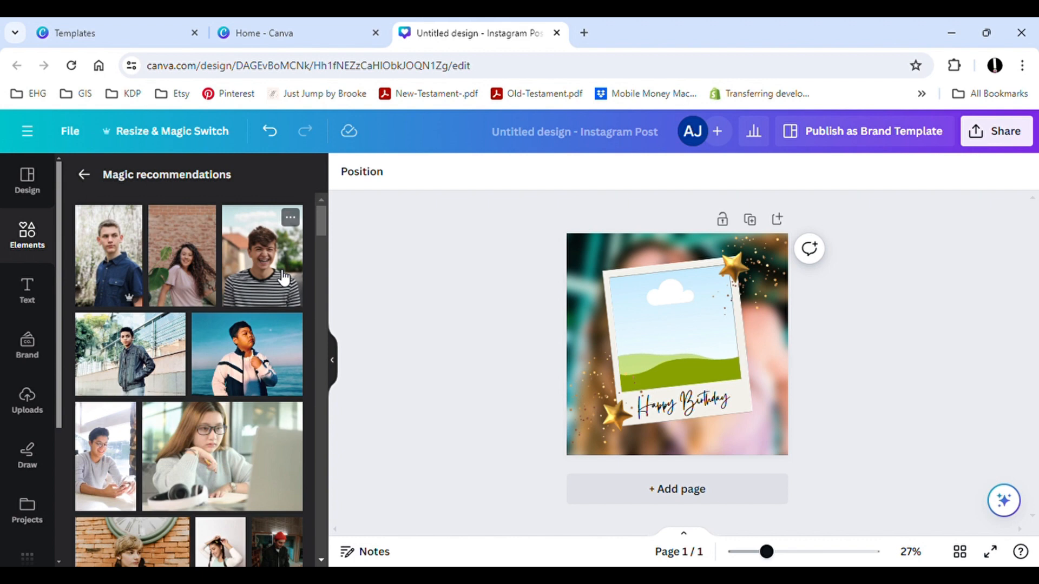
pyautogui.scroll(-2, 281, 312)
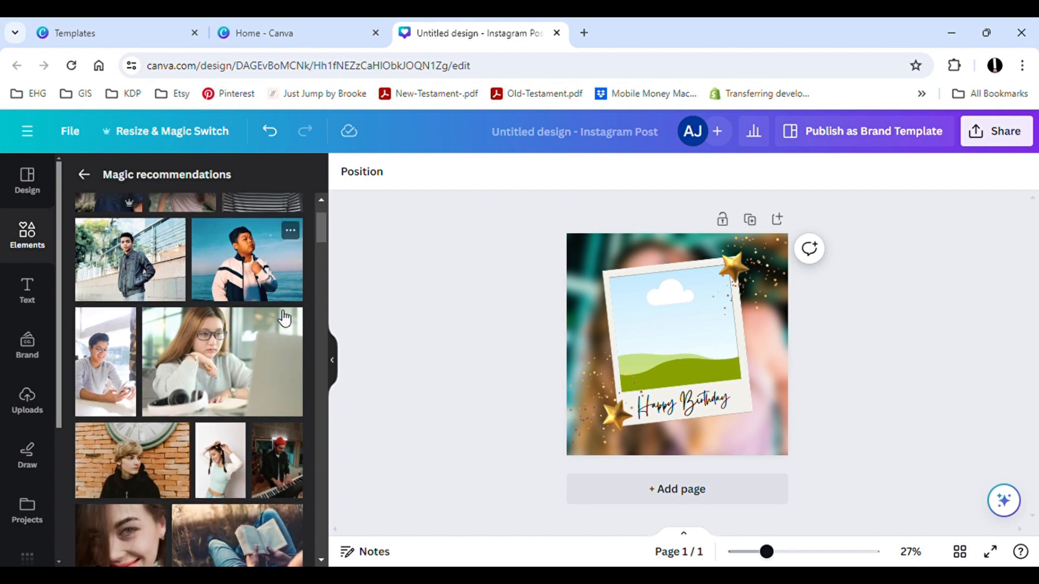
pyautogui.scroll(-4, 284, 318)
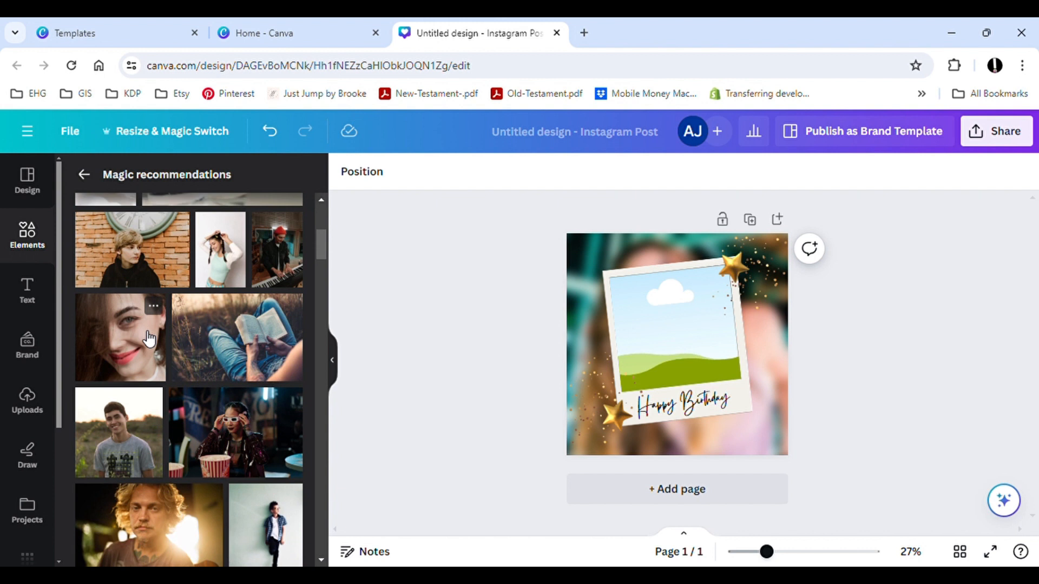
pyautogui.moveTo(149, 339); pyautogui.dragTo(616, 328)
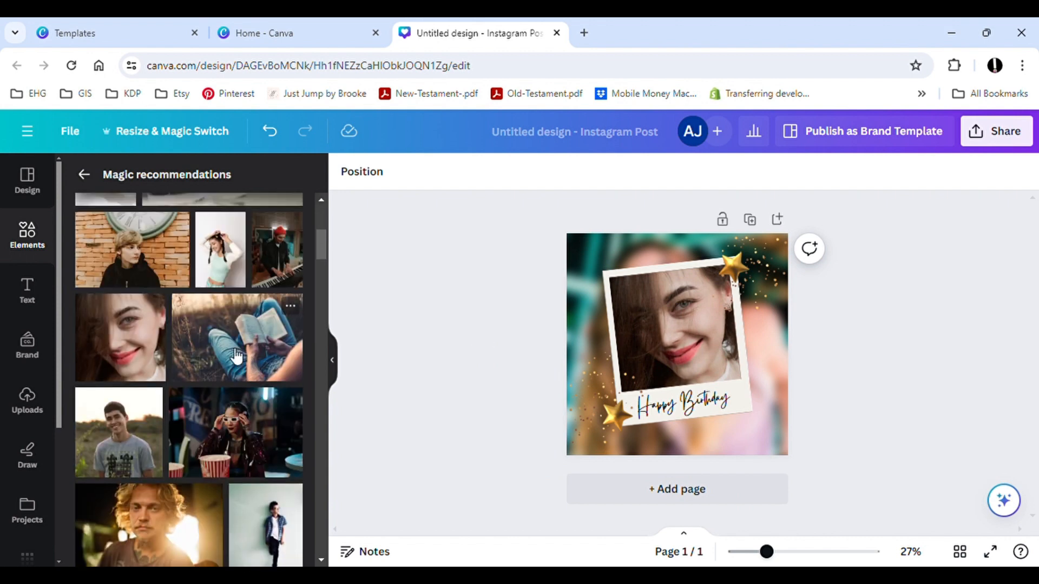
# - Add the same close-up photo to the page again and drop it into the polaroid frame
pyautogui.click(142, 348)
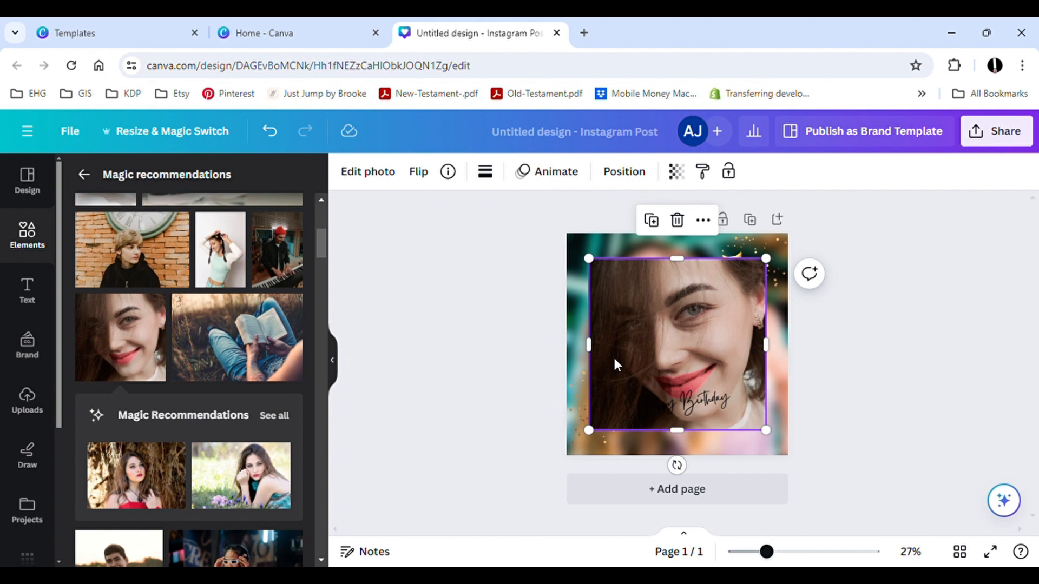
pyautogui.moveTo(629, 356)
pyautogui.mouseDown()
pyautogui.moveTo(476, 359)
pyautogui.moveTo(637, 359)
pyautogui.mouseUp()
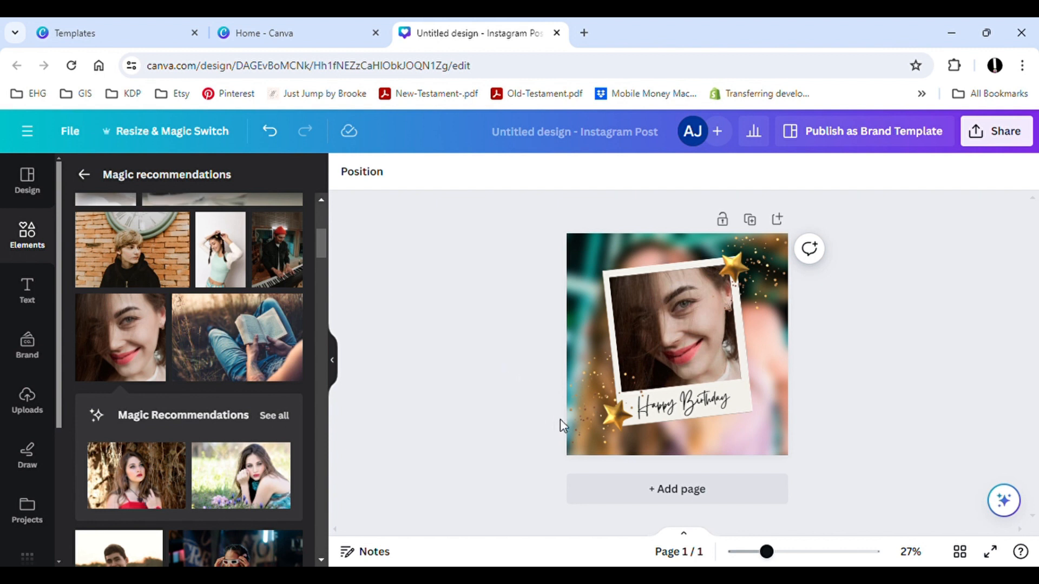
# - Delete the gold star at the polaroid's lower-left corner
pyautogui.click(610, 424)
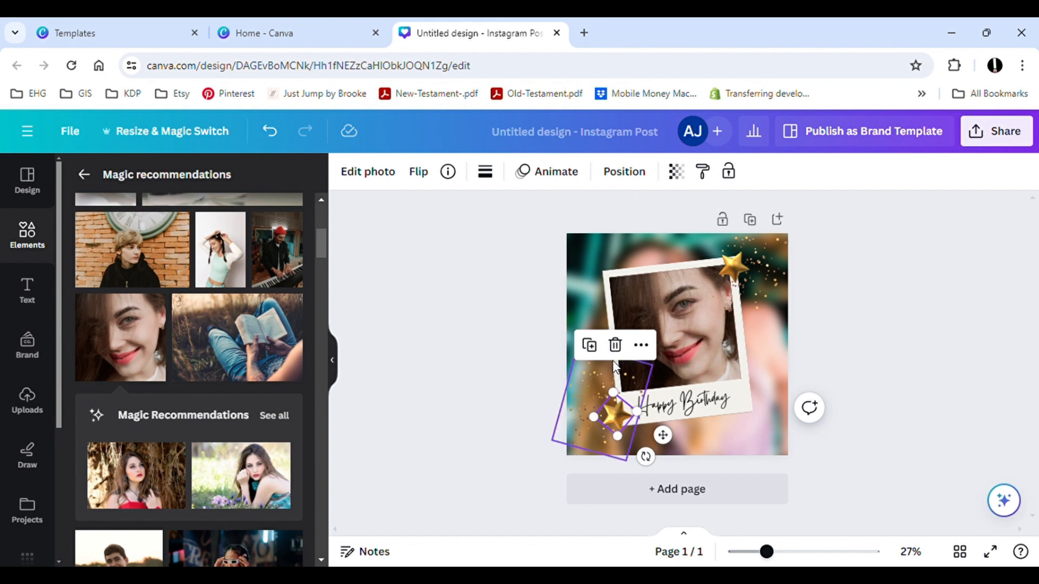
pyautogui.click(615, 344)
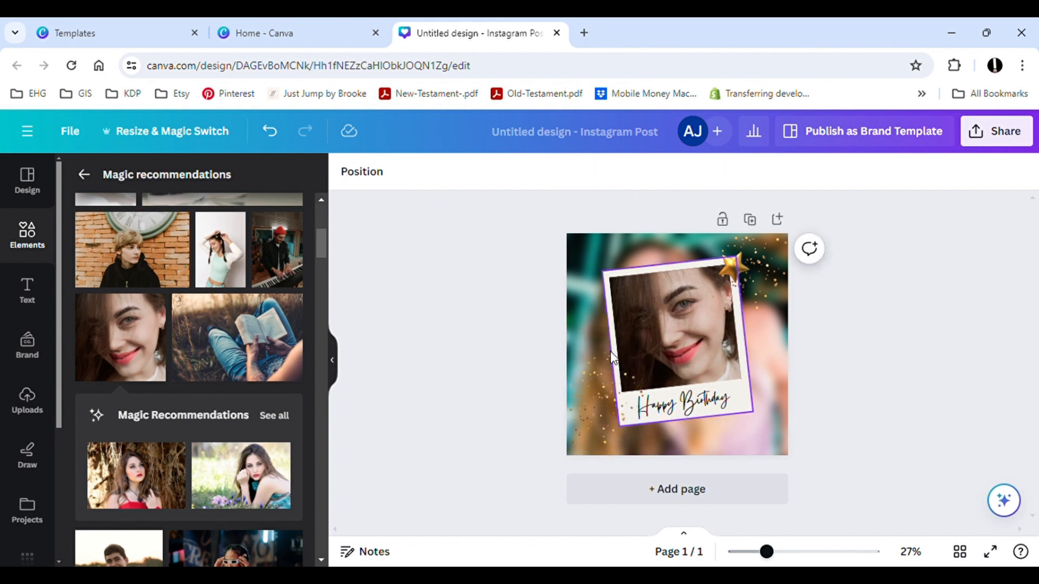
# - Try deleting the gold confetti beside the polaroid's lower-left corner, and undo the deletion
pyautogui.click(588, 402)
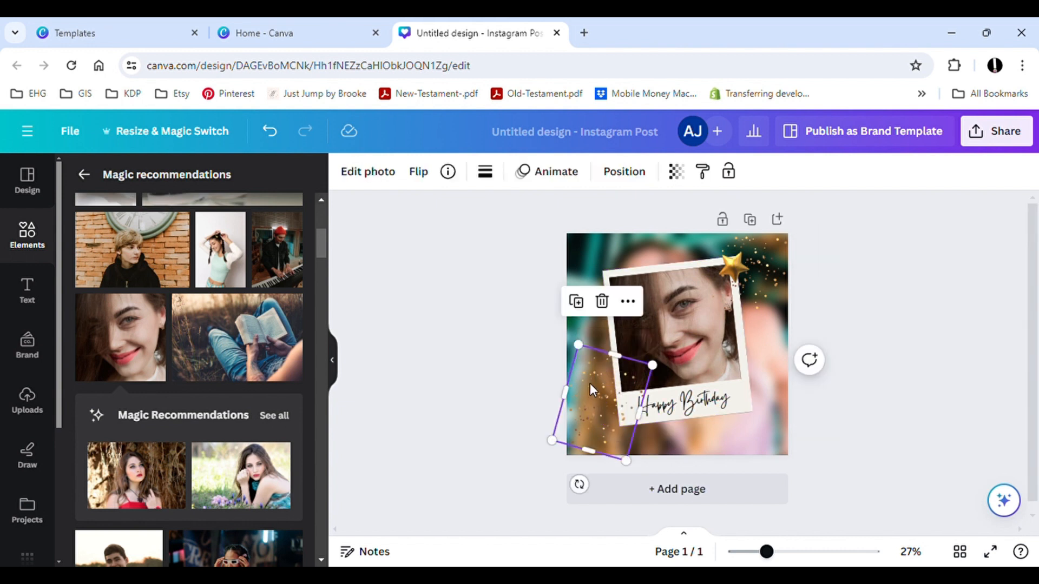
pyautogui.click(603, 301)
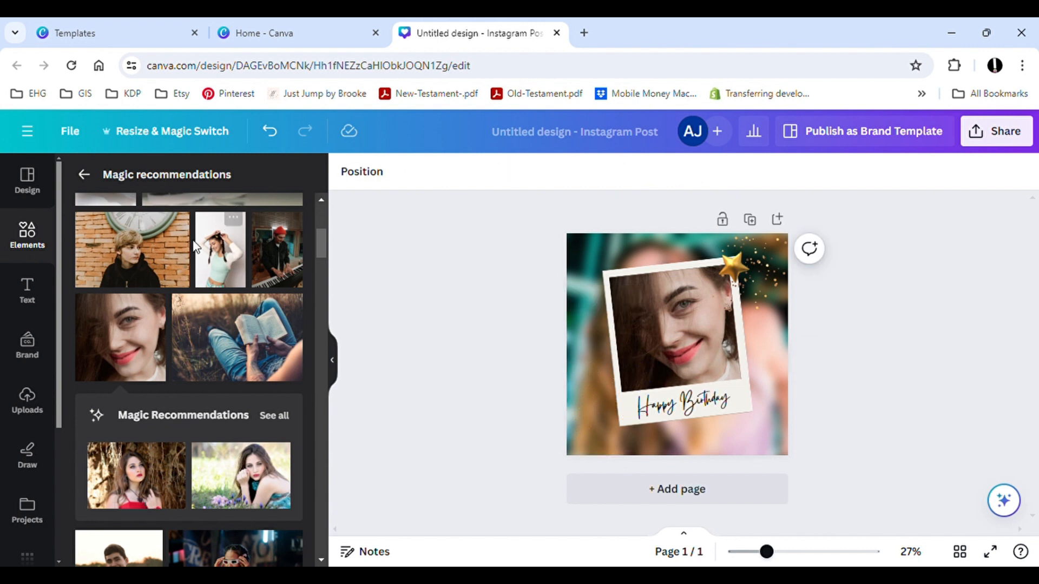
pyautogui.click(82, 175)
pyautogui.hotkey('ctrl', 'z')
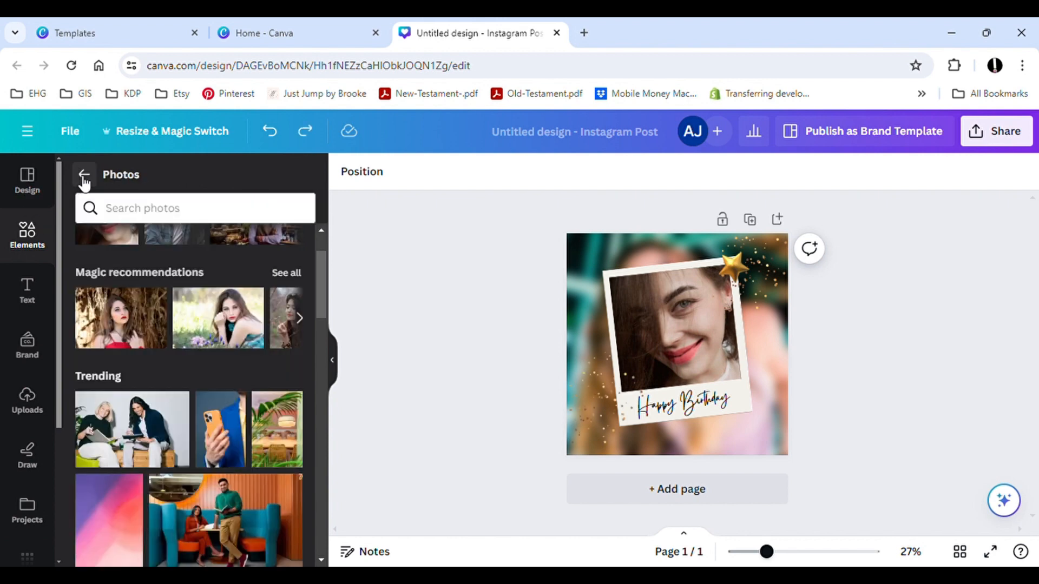
# - Search the elements for "birthday balloons" and look through the graphics, photos, videos, frames and audio results
pyautogui.click(84, 178)
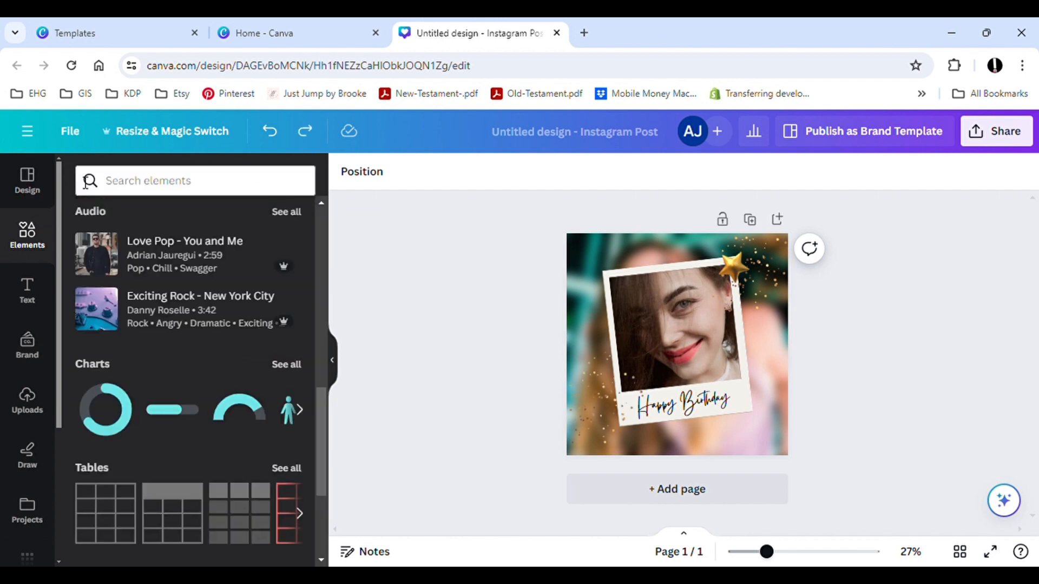
pyautogui.click(121, 189)
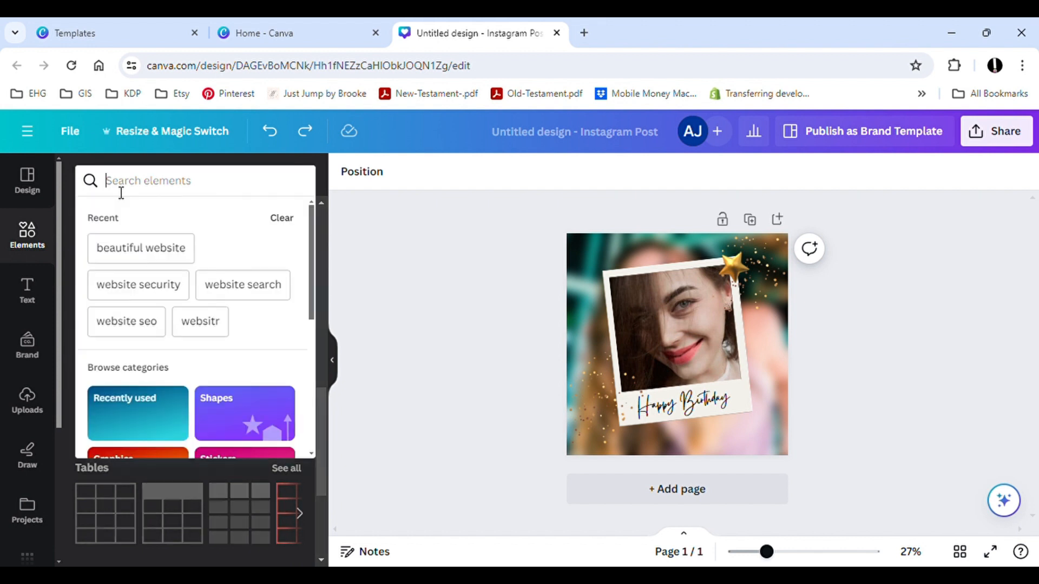
pyautogui.write('balloo')
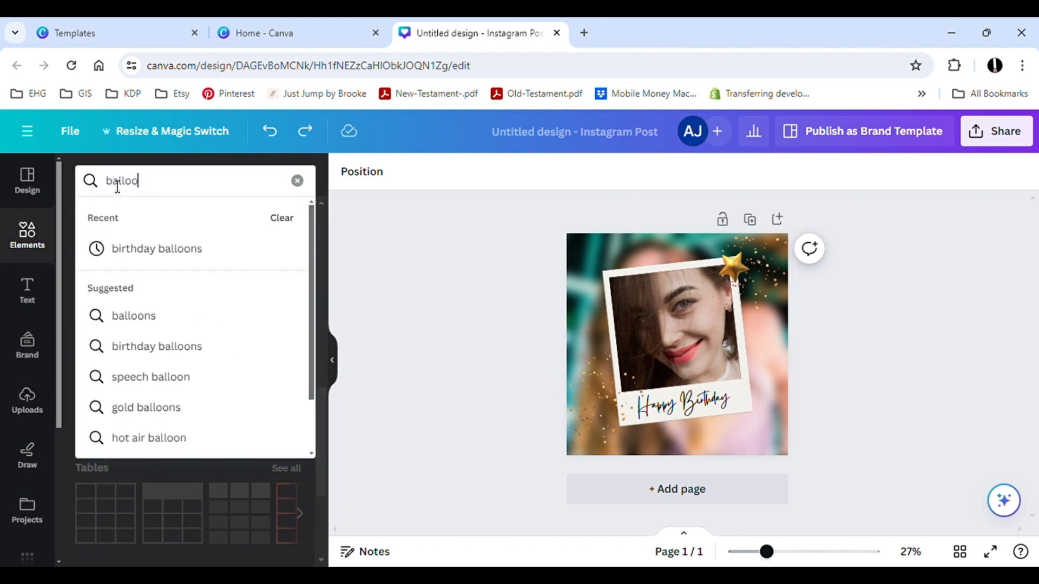
pyautogui.click(140, 249)
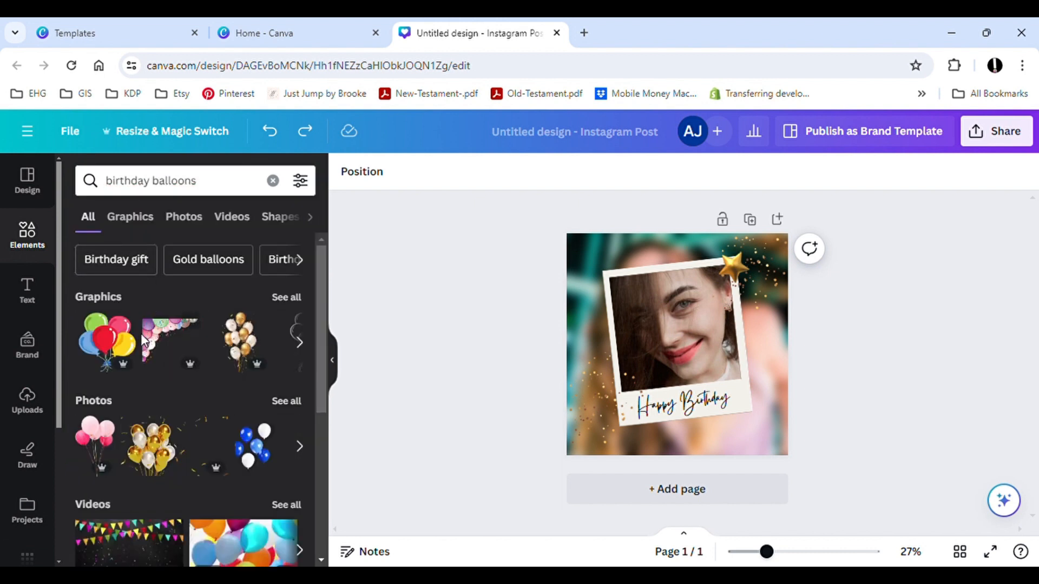
pyautogui.scroll(-2, 111, 368)
pyautogui.scroll(-1, 111, 368)
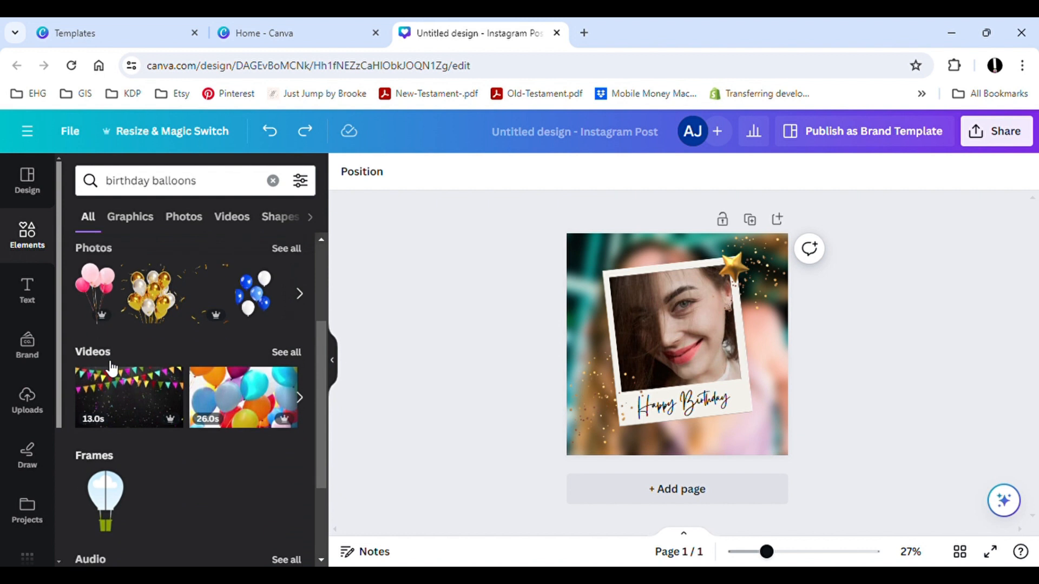
pyautogui.scroll(-2, 119, 400)
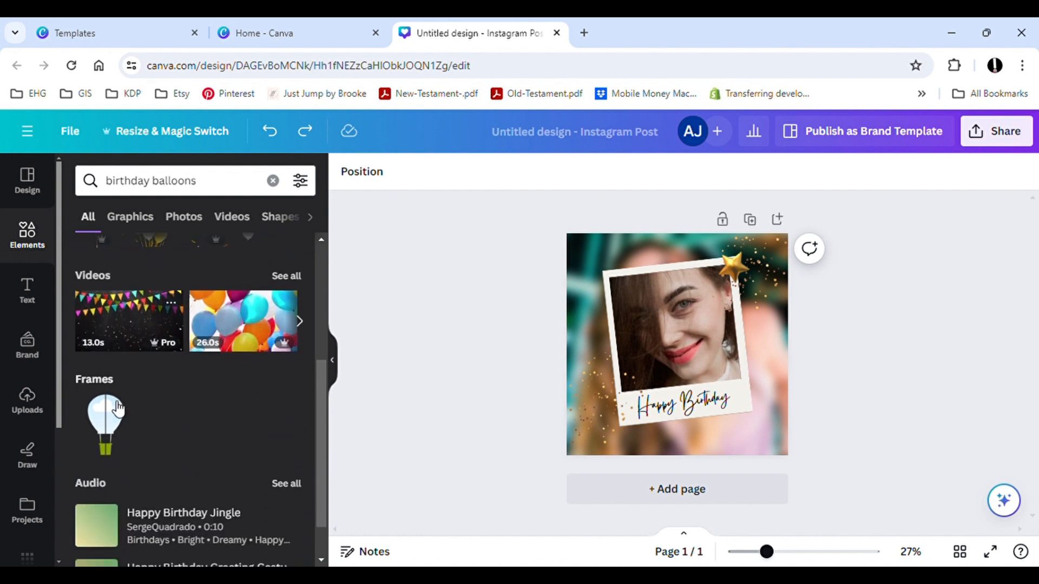
pyautogui.scroll(-1, 116, 413)
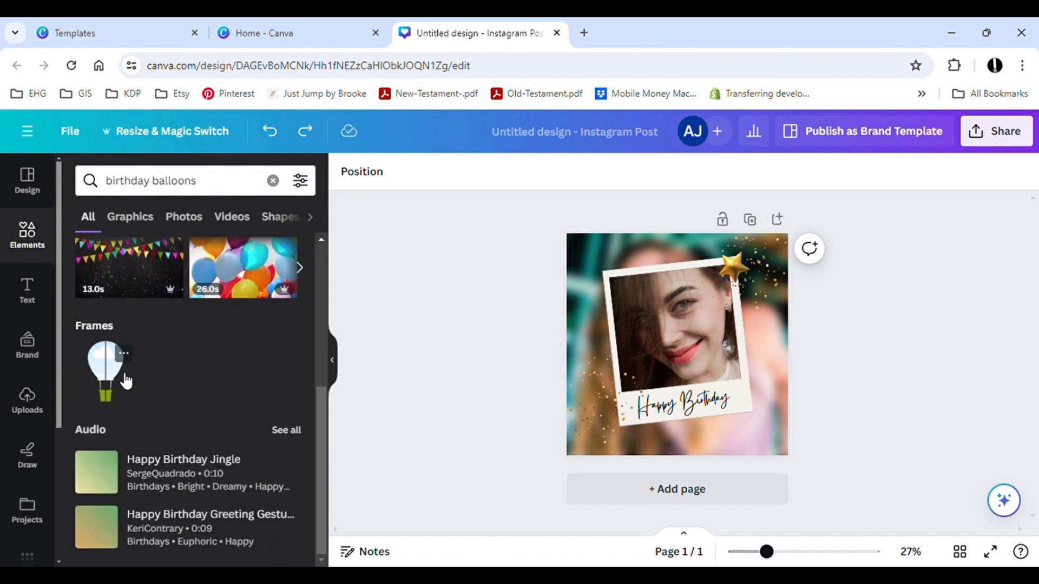
pyautogui.scroll(4, 133, 373)
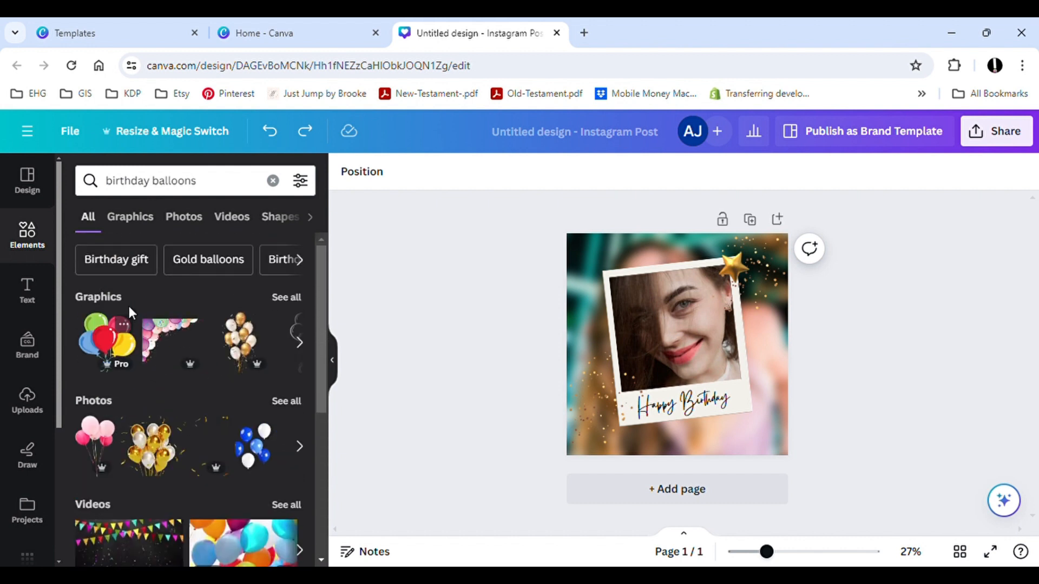
# - Add the gold and white balloon bunch from the graphics results to the post, and undo dropping it into the polaroid frame
pyautogui.click(135, 224)
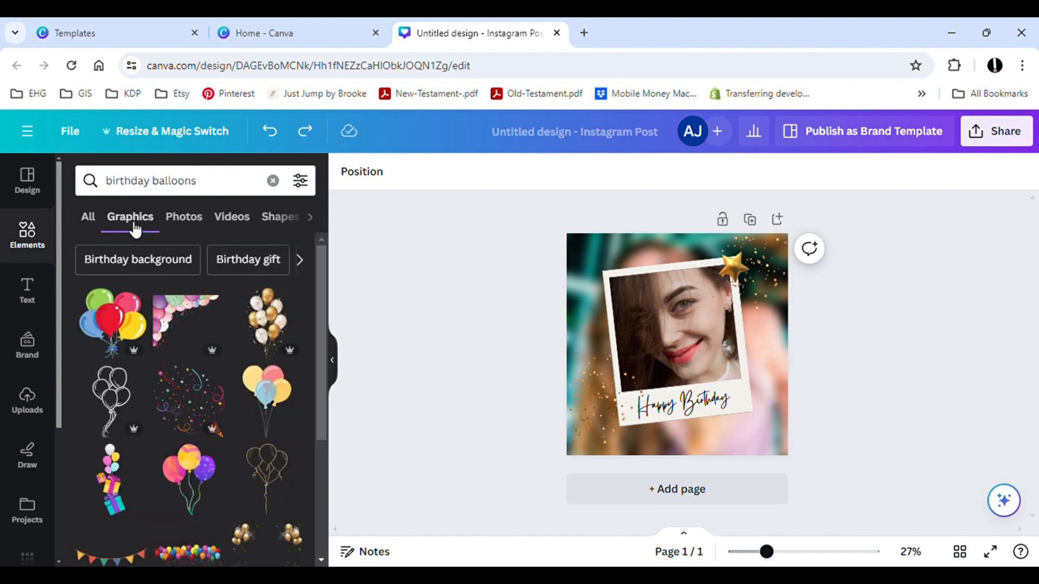
pyautogui.click(265, 327)
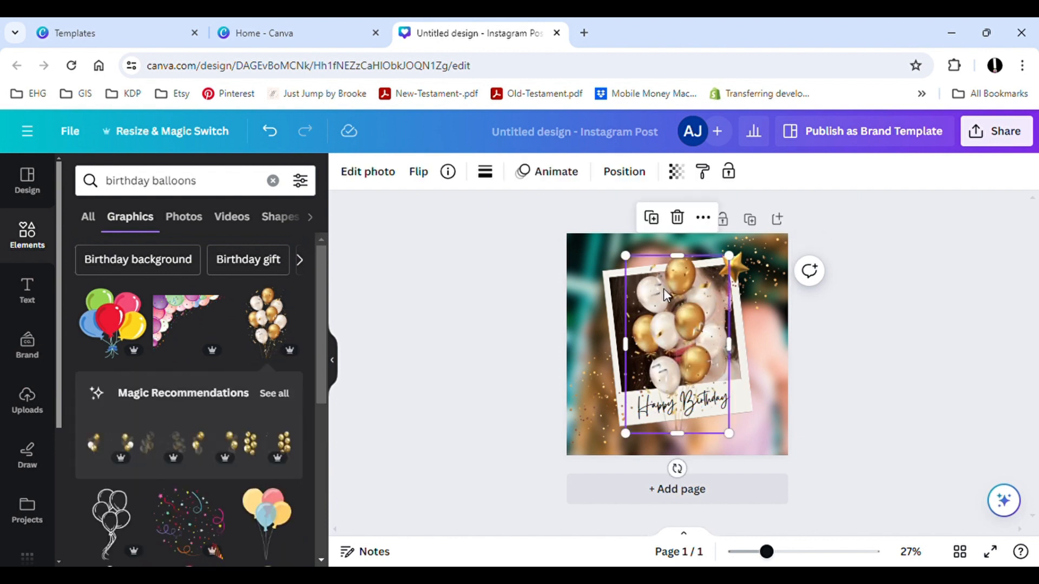
pyautogui.moveTo(663, 288); pyautogui.dragTo(652, 322)
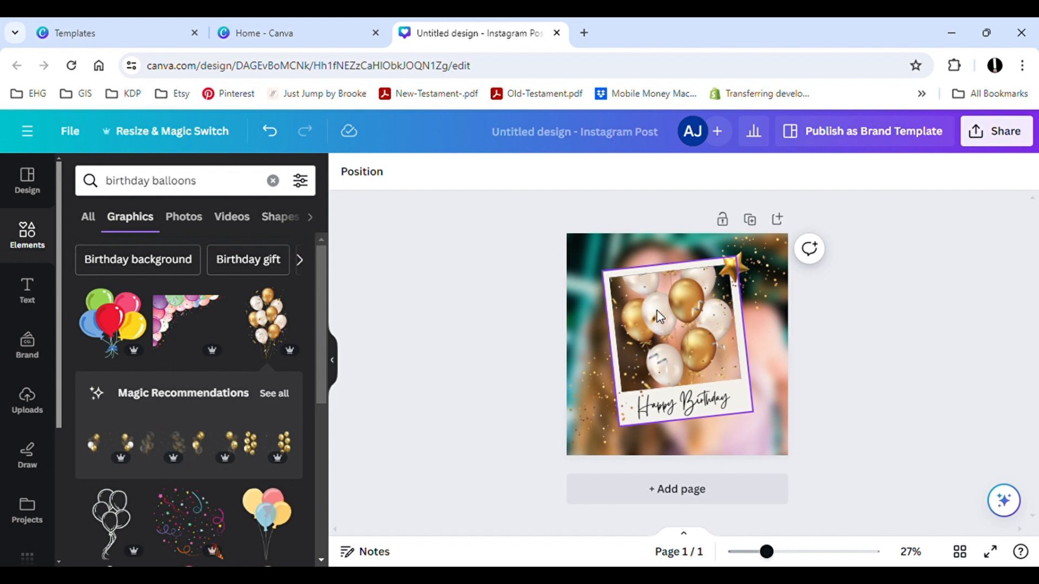
pyautogui.hotkey('ctrl', 'z')
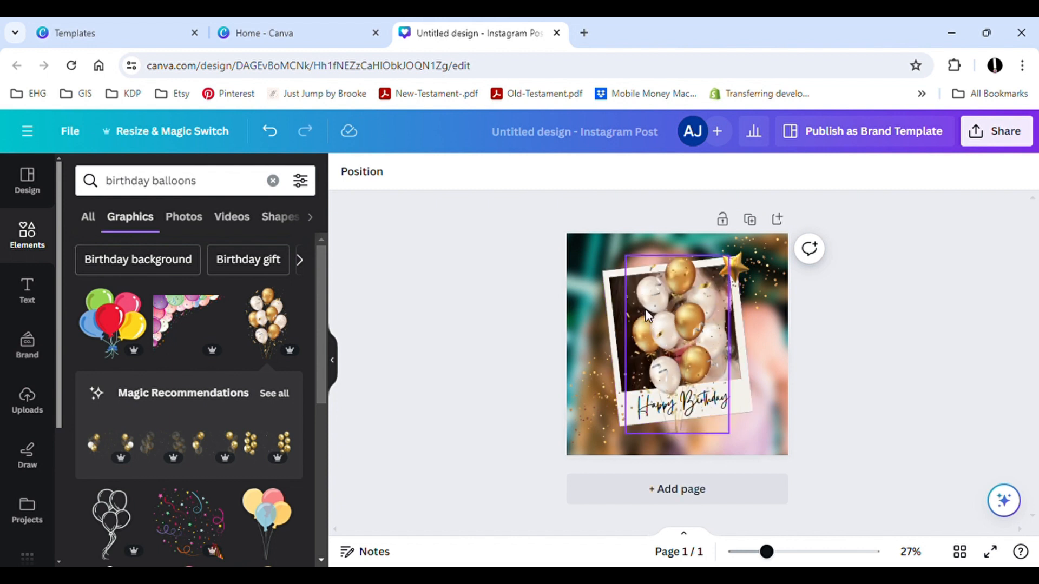
# - Shrink the gold and white balloon bunch to about half its size and place it in the post's lower-right corner
pyautogui.click(641, 285)
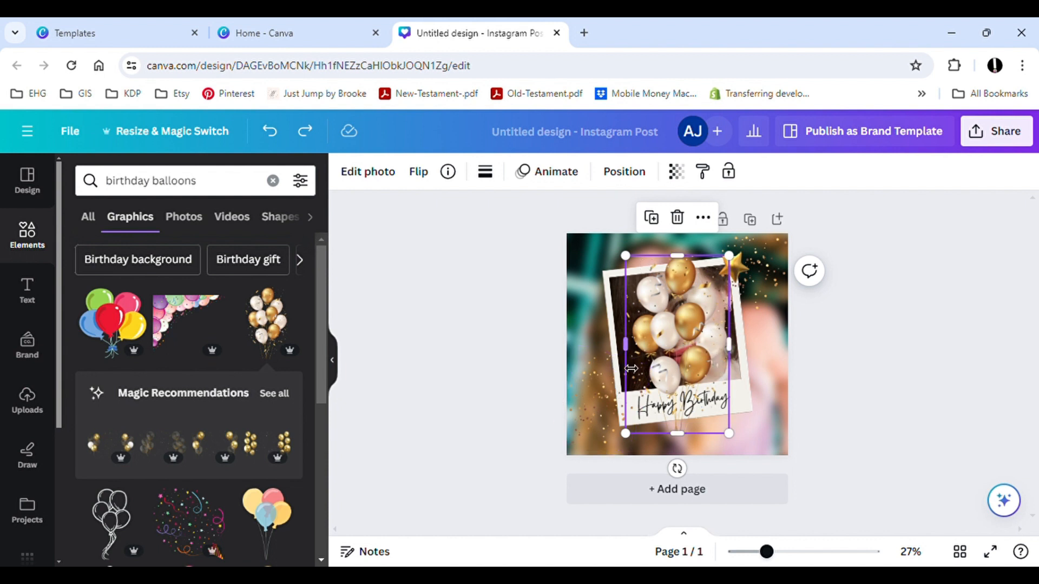
pyautogui.moveTo(631, 369); pyautogui.dragTo(626, 345)
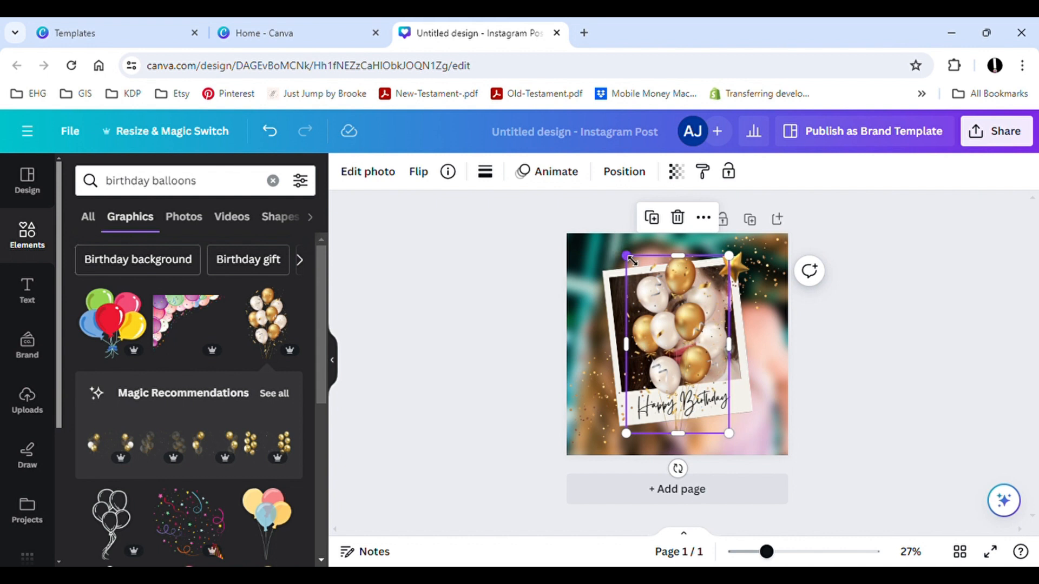
pyautogui.moveTo(632, 261); pyautogui.dragTo(708, 330)
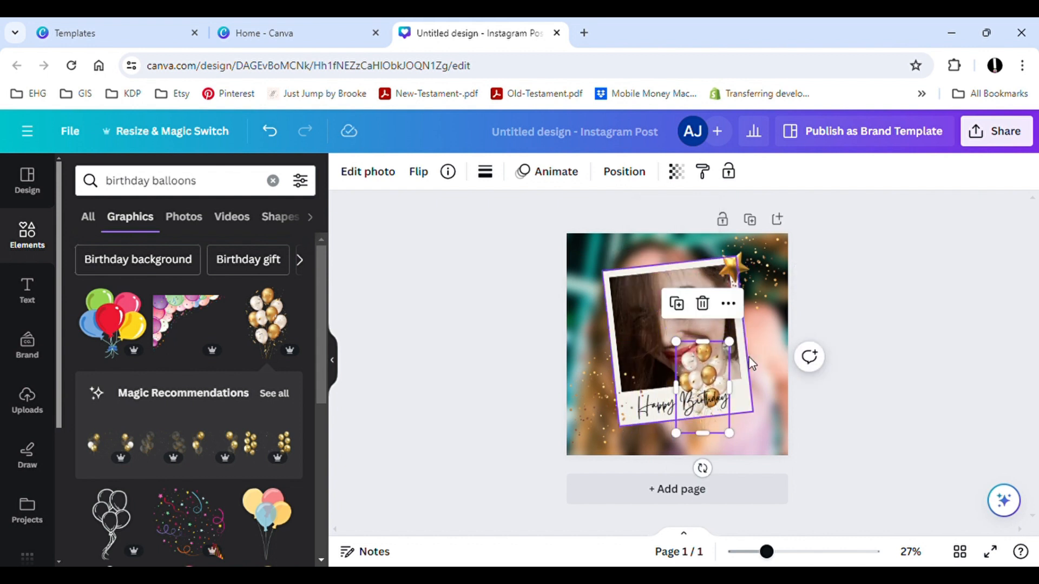
pyautogui.moveTo(707, 380); pyautogui.dragTo(764, 395)
# - Add the single gold star-patterned balloon from the balloon bunch's Magic Recommendations, and place it beside the polaroid's left edge
pyautogui.scroll(-2, 226, 353)
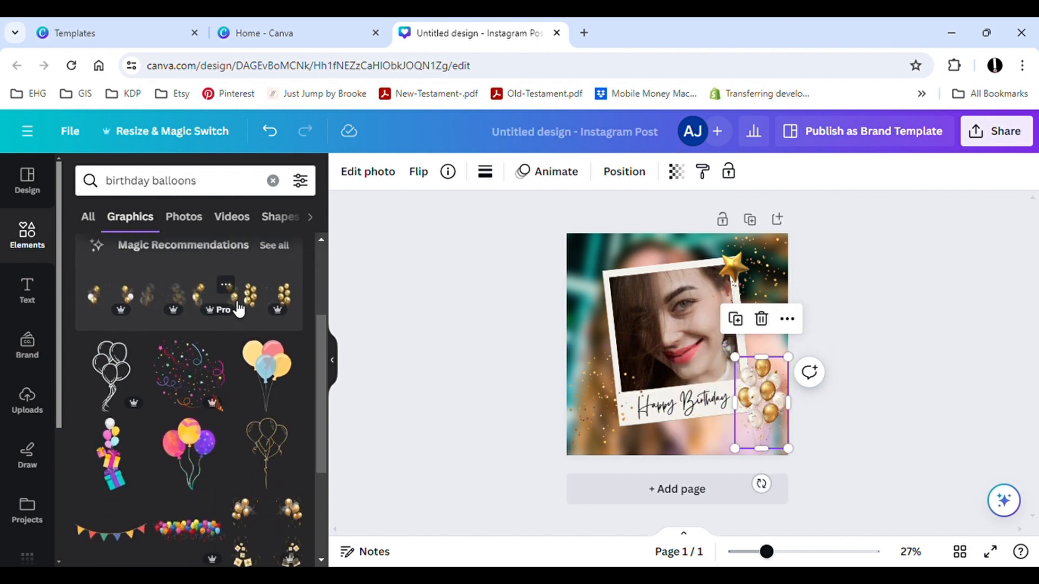
pyautogui.scroll(1, 237, 308)
pyautogui.click(282, 318)
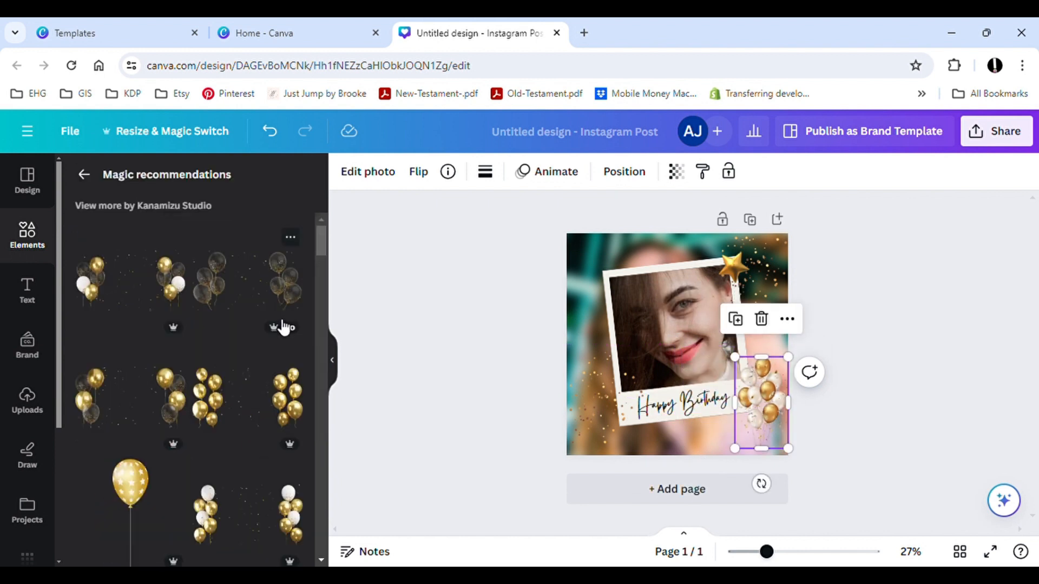
pyautogui.scroll(-2, 244, 349)
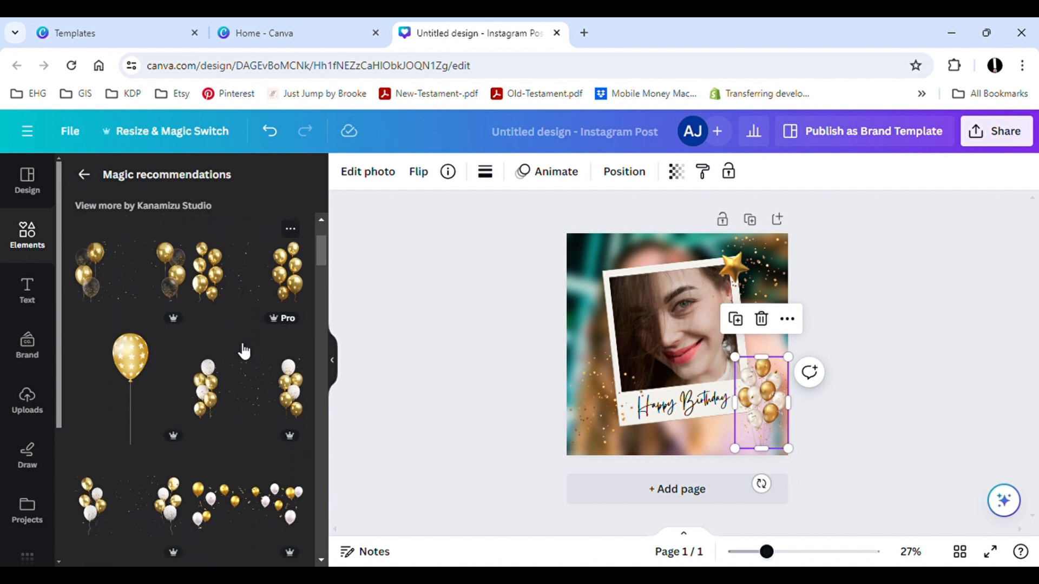
pyautogui.click(138, 344)
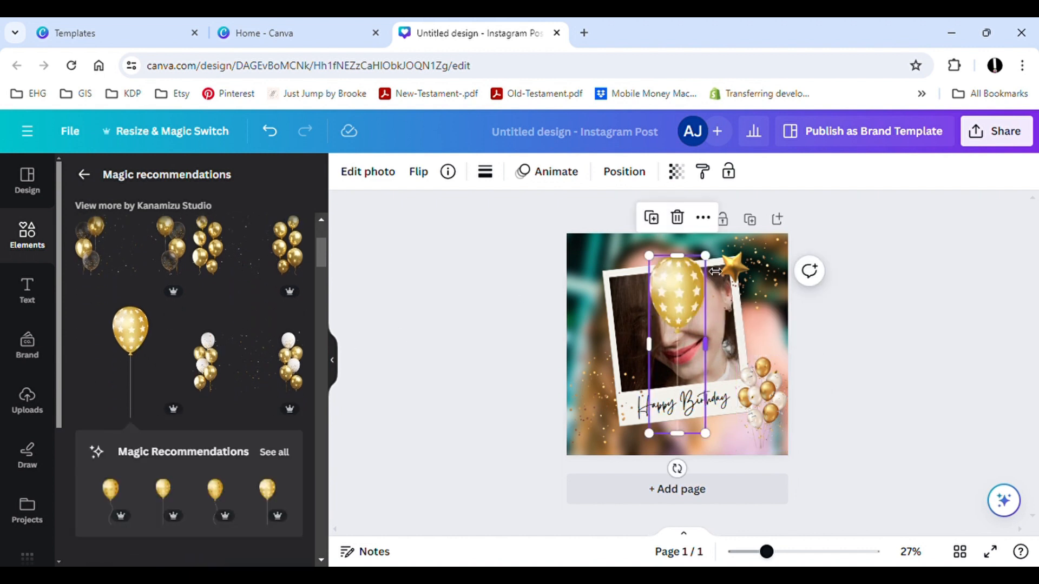
pyautogui.moveTo(713, 266); pyautogui.dragTo(602, 358)
pyautogui.click(476, 313)
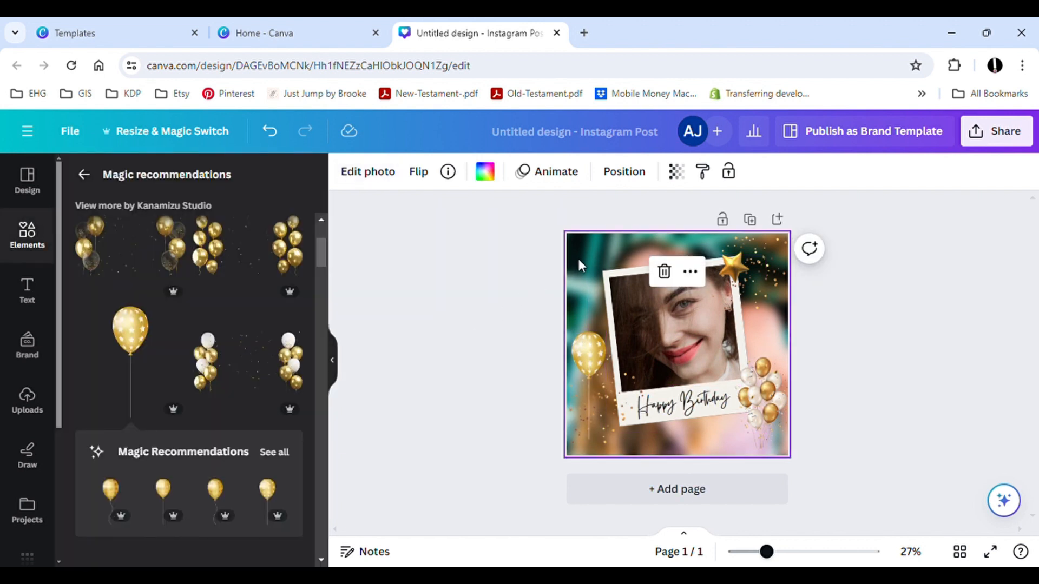
# - Delete the blurred background photo from the birthday post and set the page background to black
pyautogui.click(535, 229)
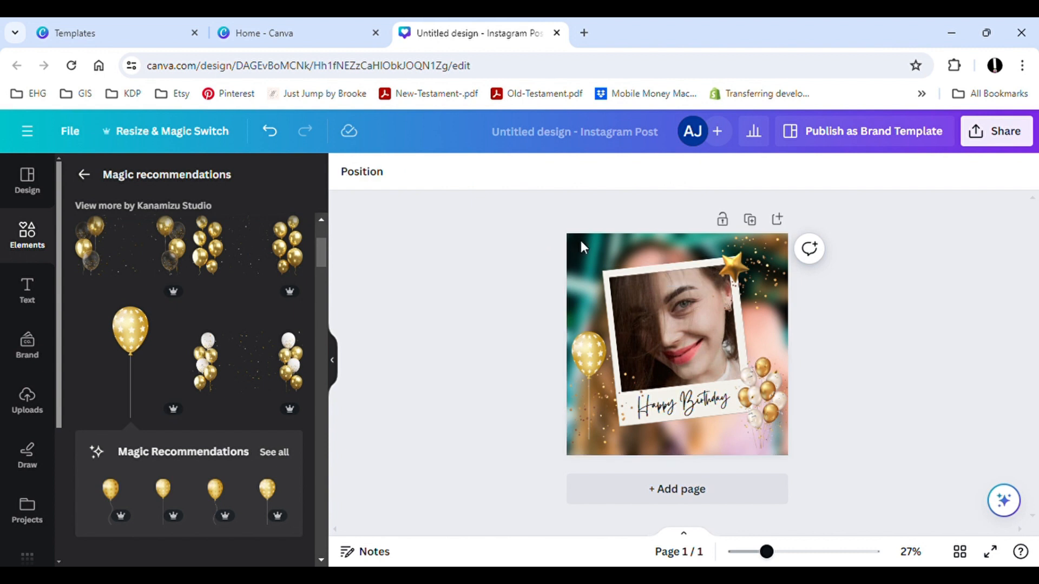
pyautogui.click(580, 241)
pyautogui.press('Delete')
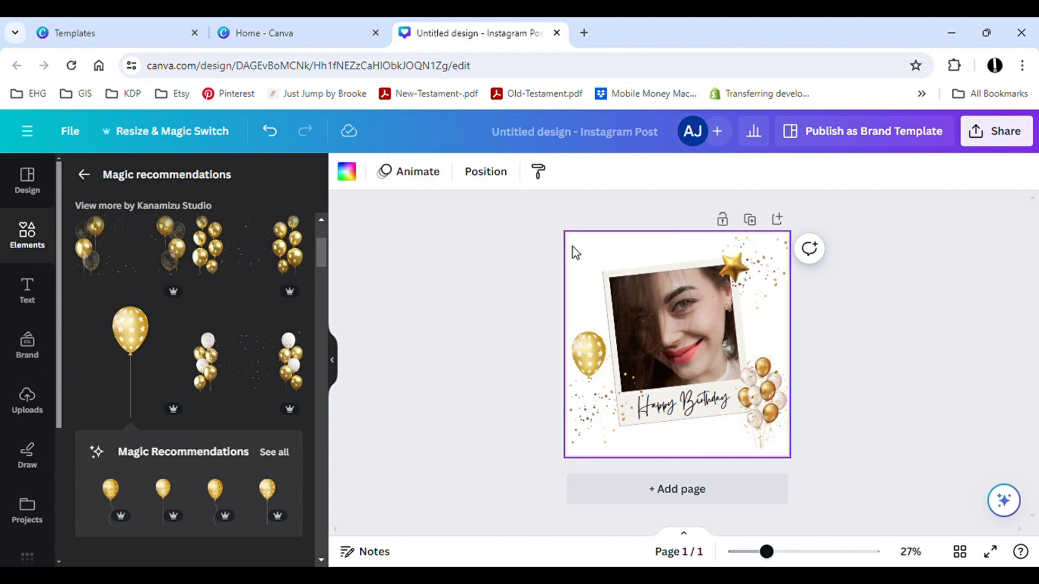
pyautogui.click(353, 183)
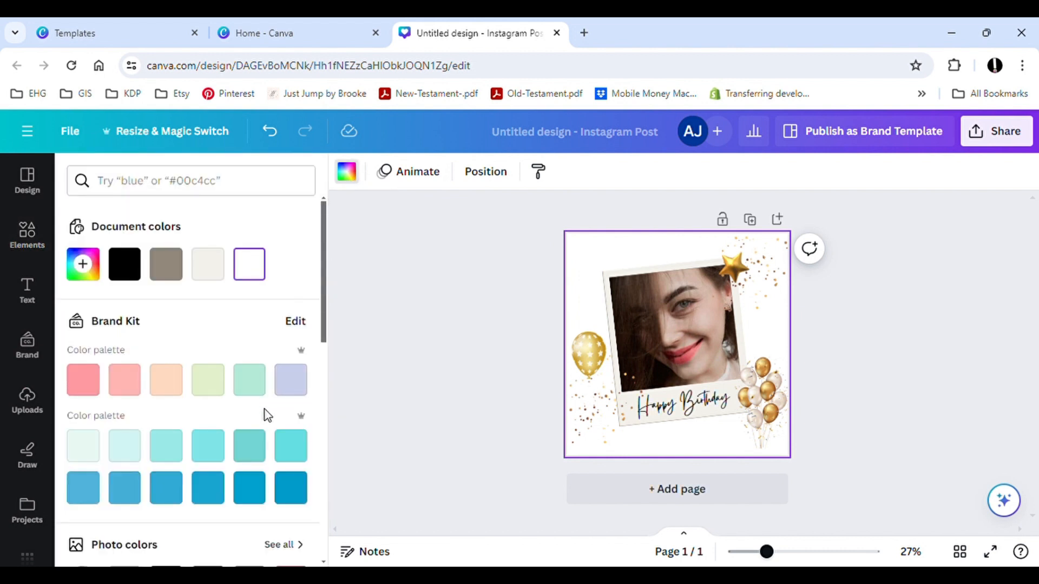
pyautogui.click(129, 271)
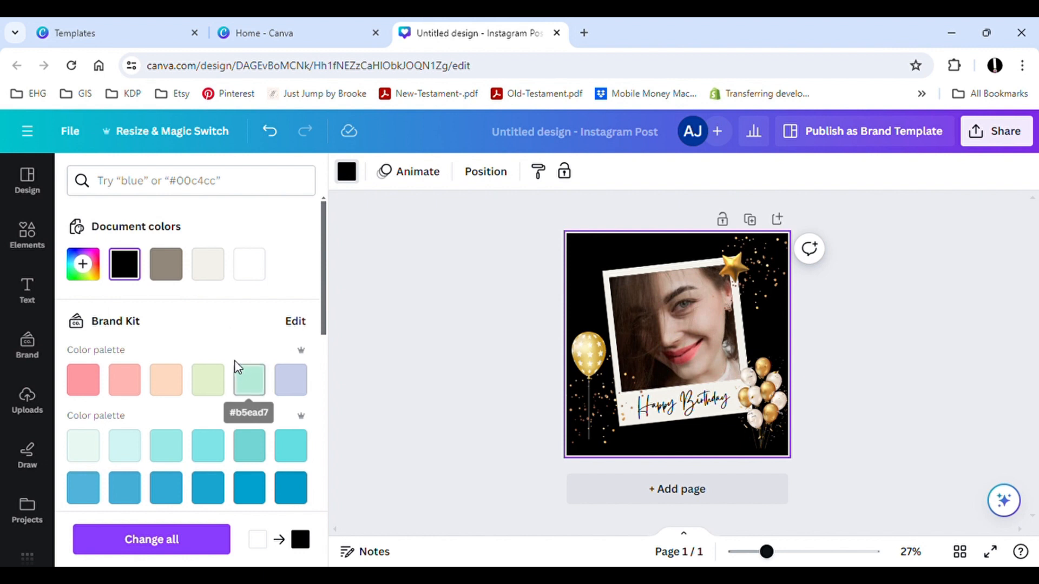
# - Look through the photo colors, default solid colors and gradients available for the page background
pyautogui.scroll(-5, 206, 360)
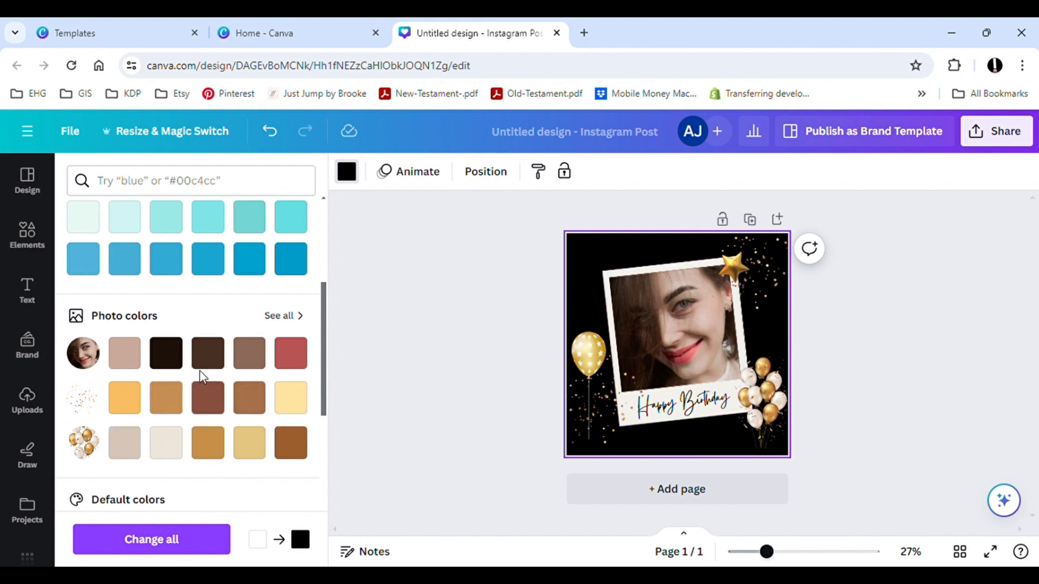
pyautogui.scroll(-2, 146, 382)
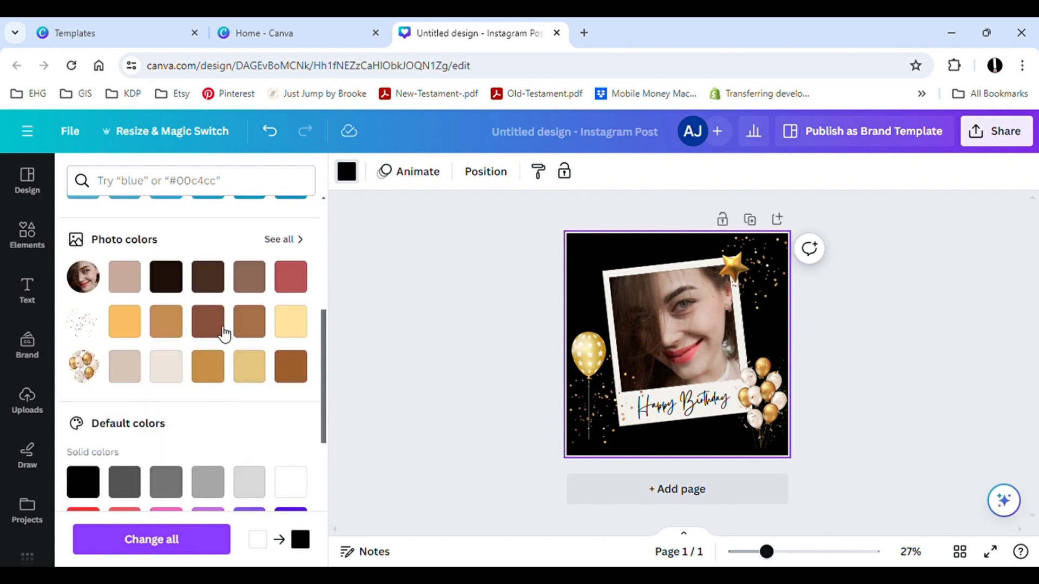
pyautogui.click(288, 241)
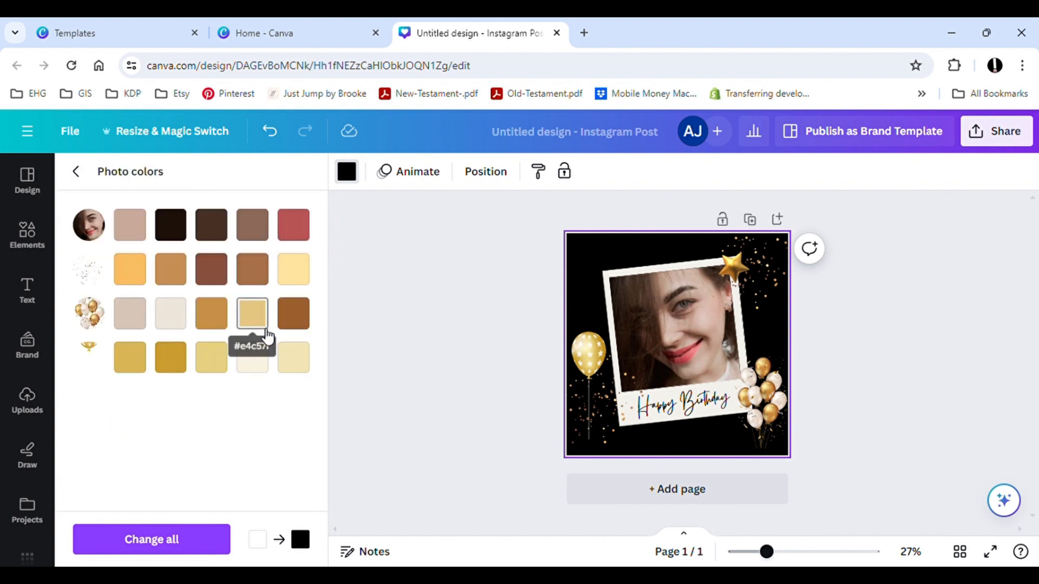
pyautogui.click(76, 173)
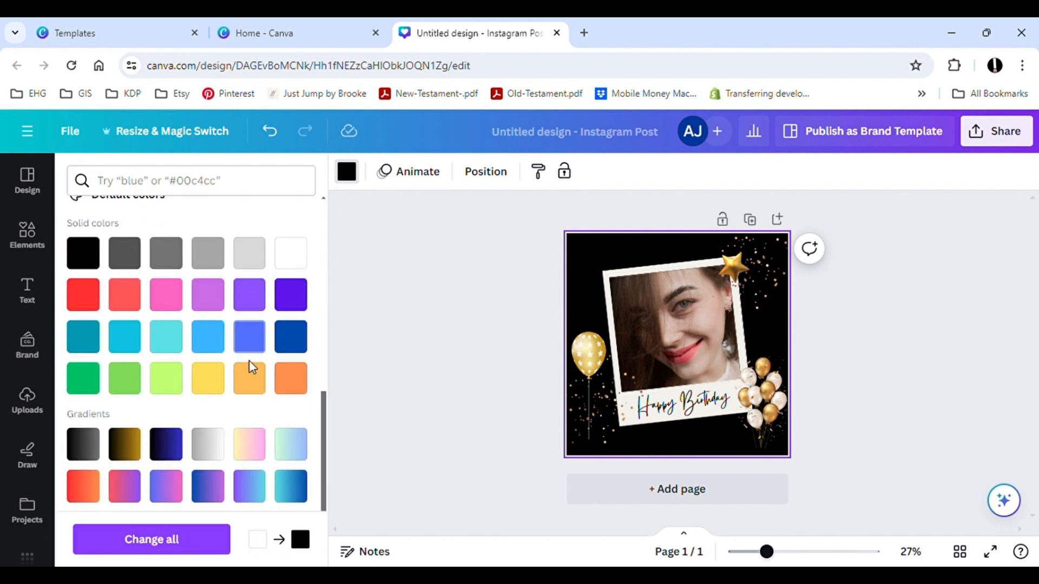
pyautogui.scroll(-2, 257, 375)
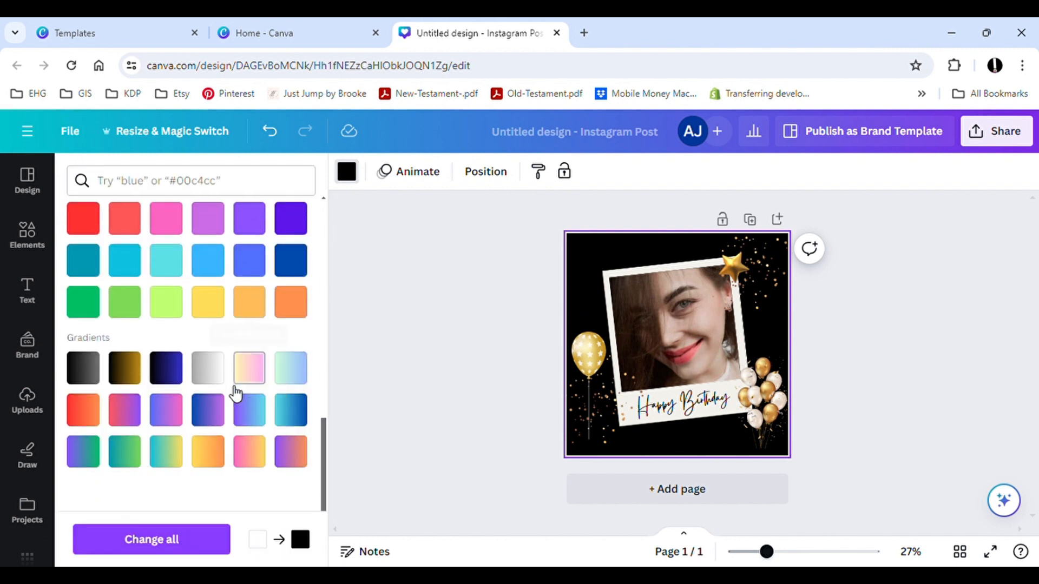
pyautogui.click(370, 378)
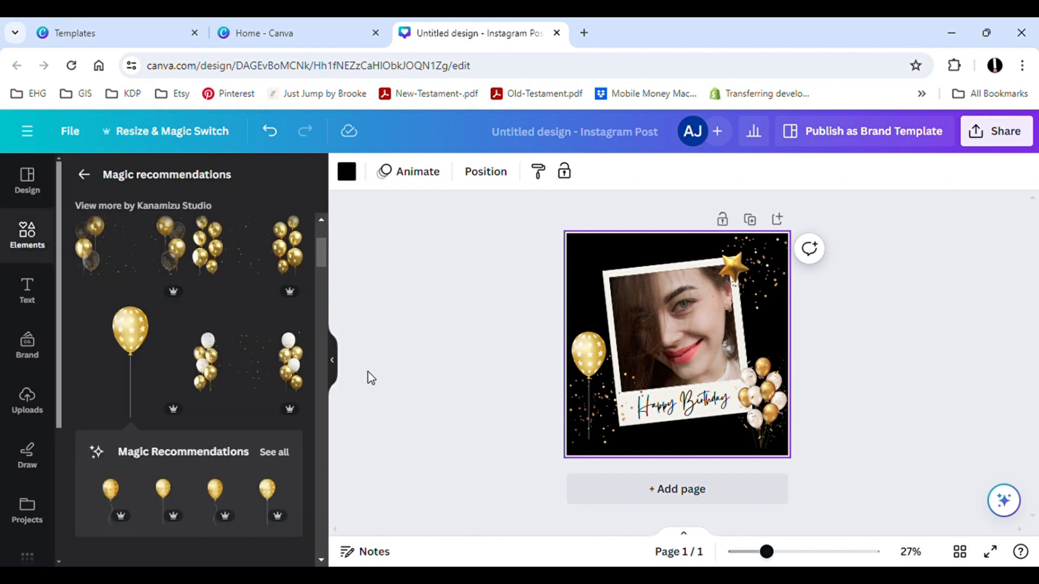
# - Open the full filter collection for the polaroid photo and look through the categories from Natural to Color Pop
pyautogui.click(635, 336)
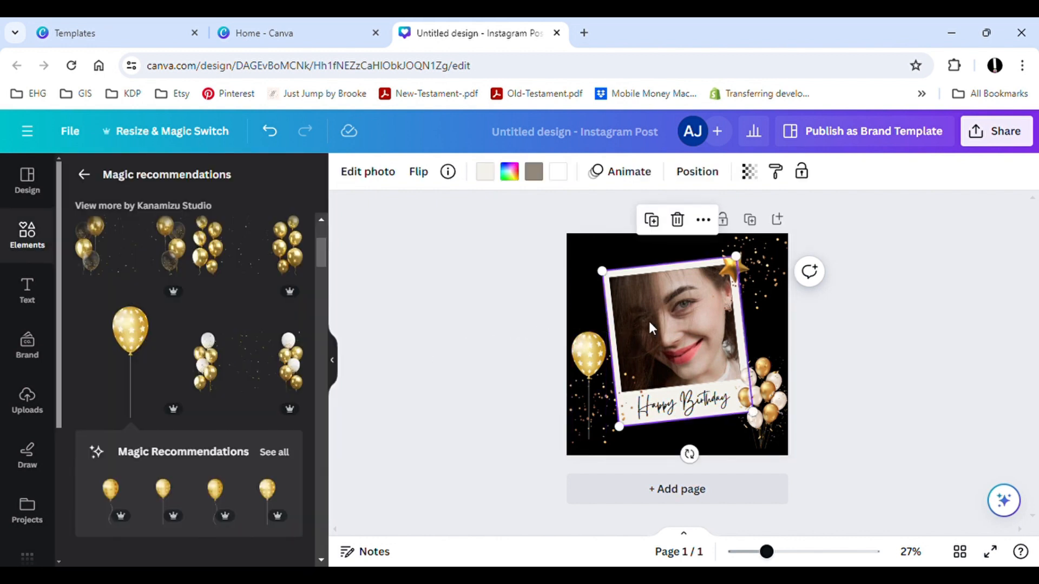
pyautogui.click(361, 180)
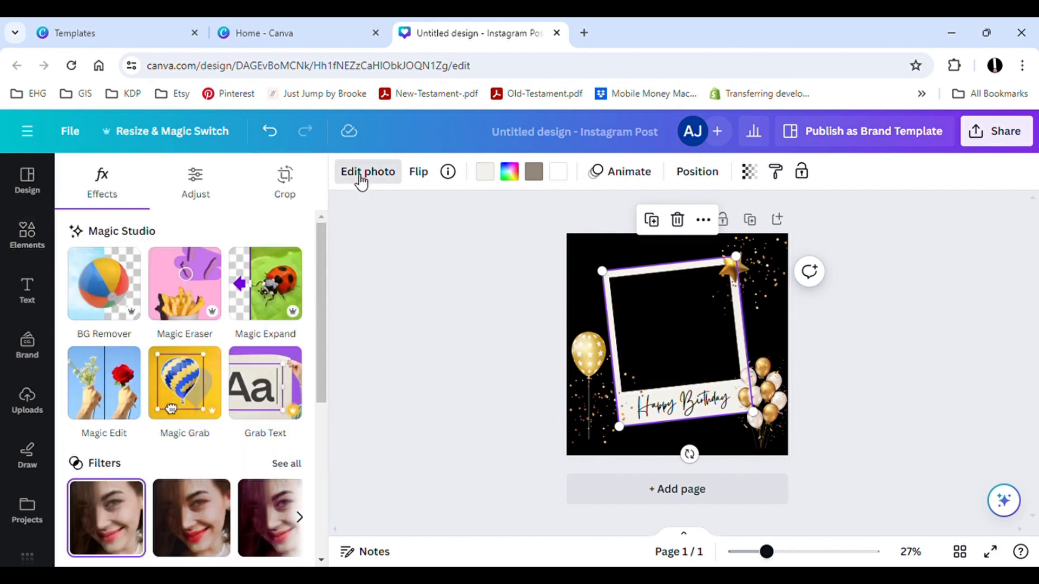
pyautogui.scroll(-3, 263, 365)
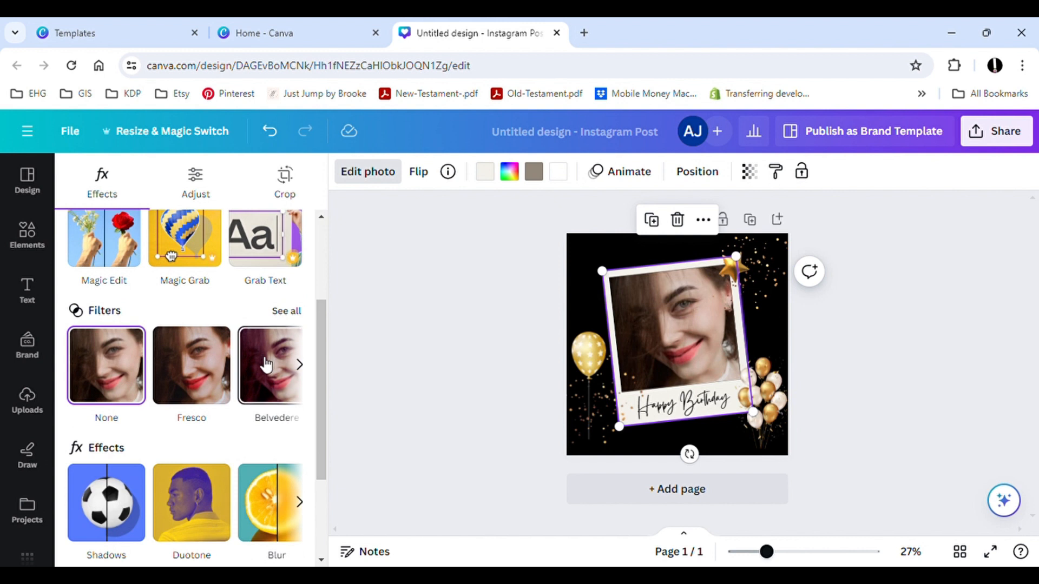
pyautogui.click(284, 320)
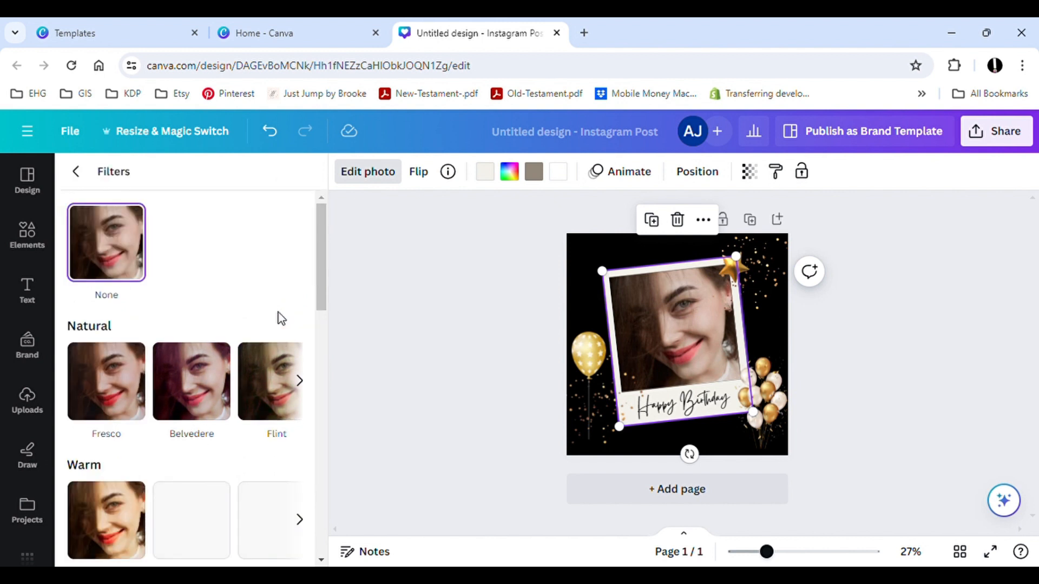
pyautogui.scroll(-1, 217, 346)
pyautogui.scroll(-5, 173, 352)
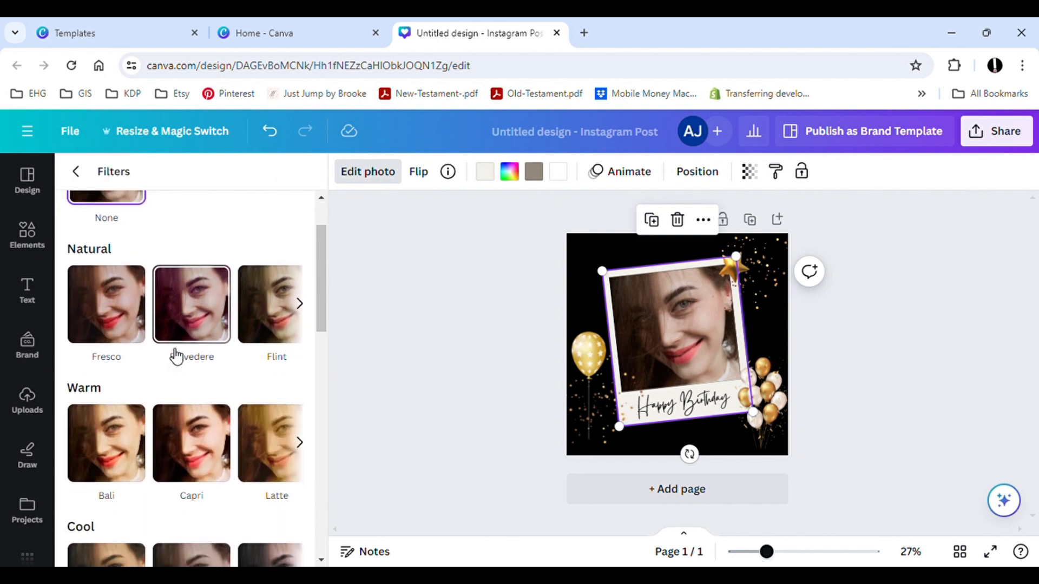
pyautogui.scroll(-5, 171, 349)
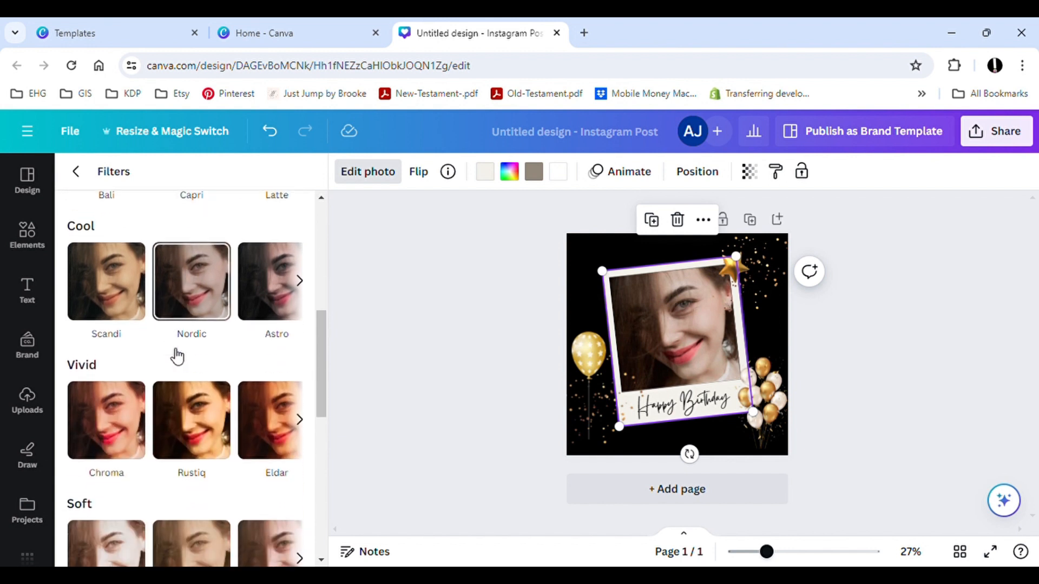
pyautogui.scroll(-6, 173, 349)
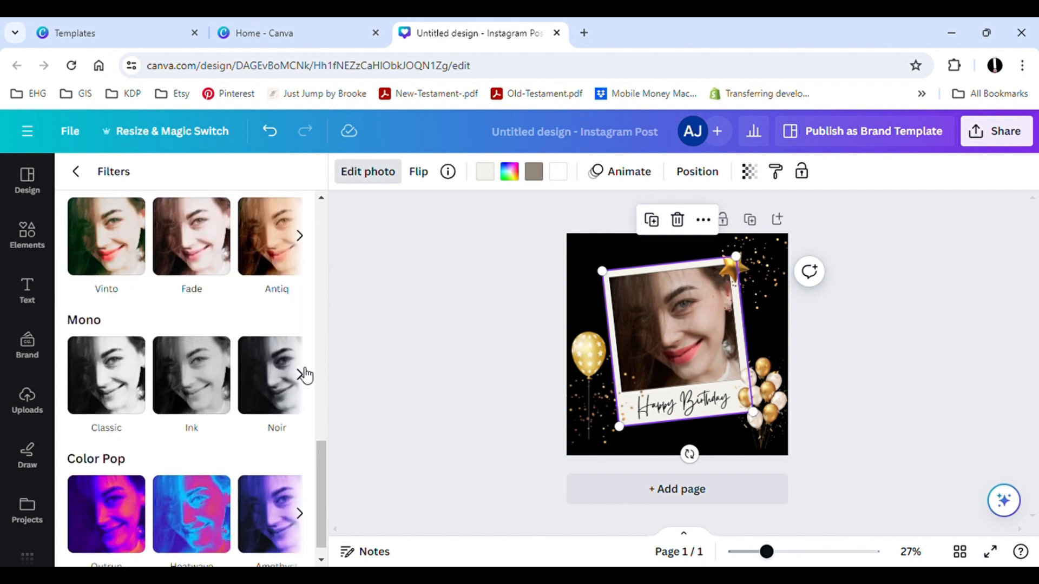
# - Look through the Mono filters and apply Classic to the polaroid photo
pyautogui.click(301, 375)
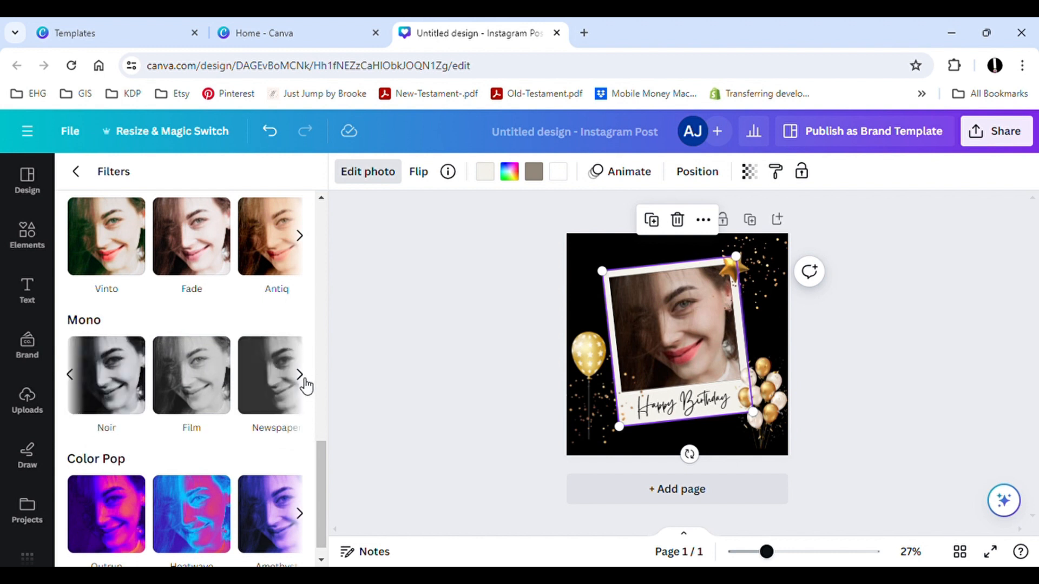
pyautogui.click(301, 375)
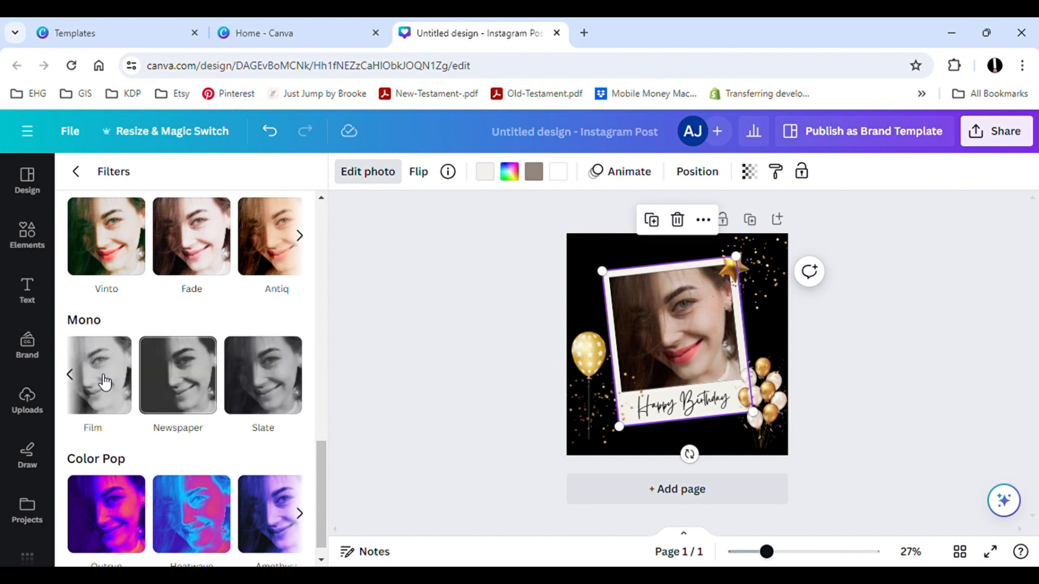
pyautogui.click(75, 380)
pyautogui.click(78, 382)
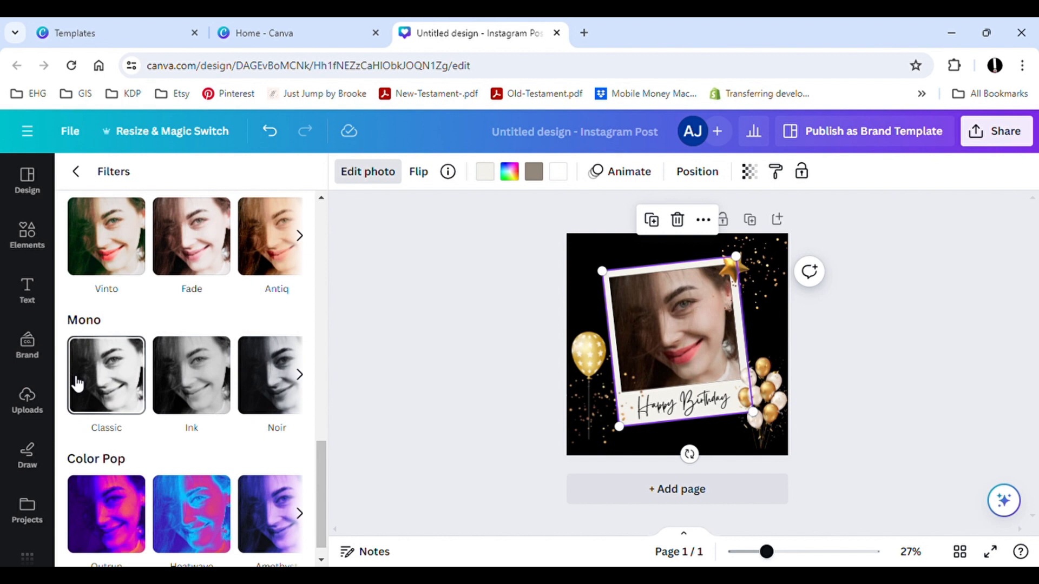
pyautogui.click(109, 390)
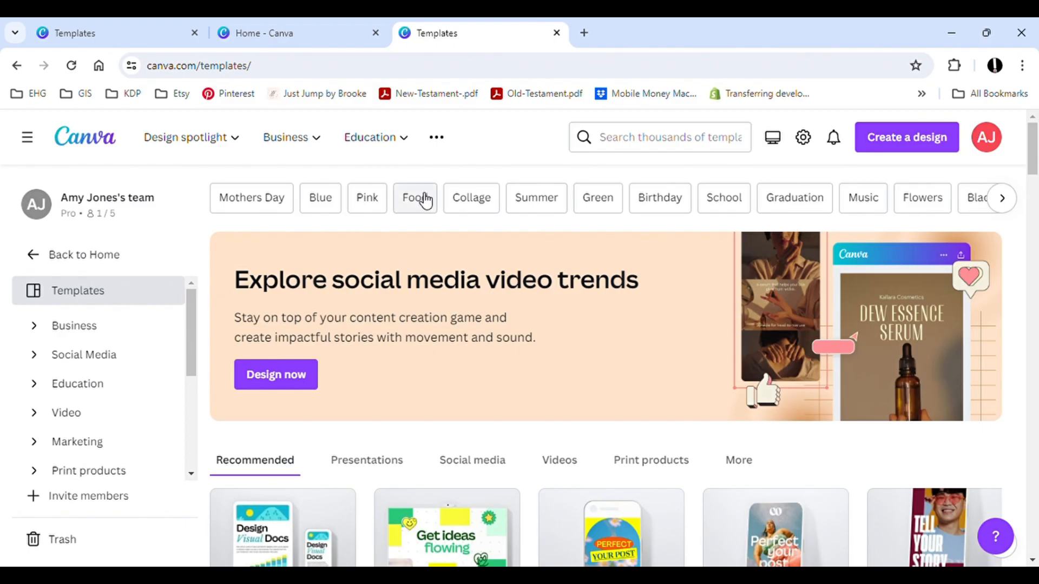
# - Browse the Food templates and open the Red and Cream Playful Illustrative Street Food Festival Flyer for customizing
pyautogui.click(416, 198)
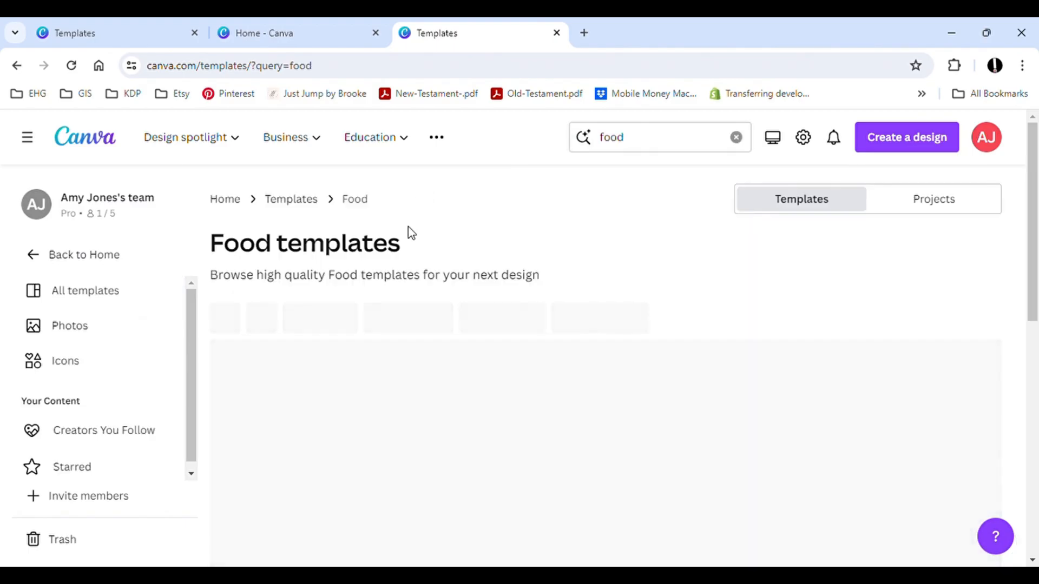
pyautogui.scroll(-2, 372, 300)
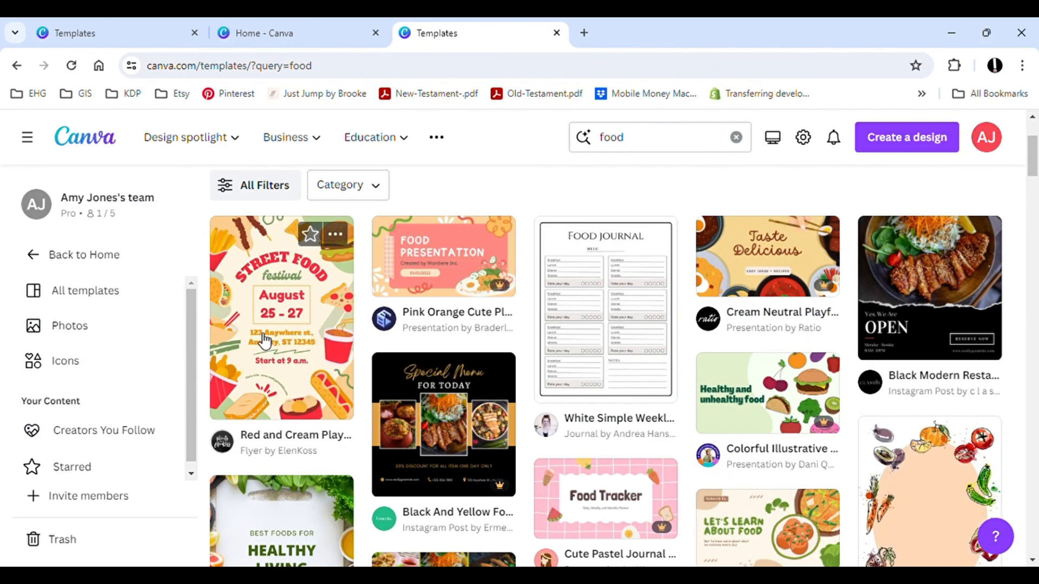
pyautogui.click(265, 340)
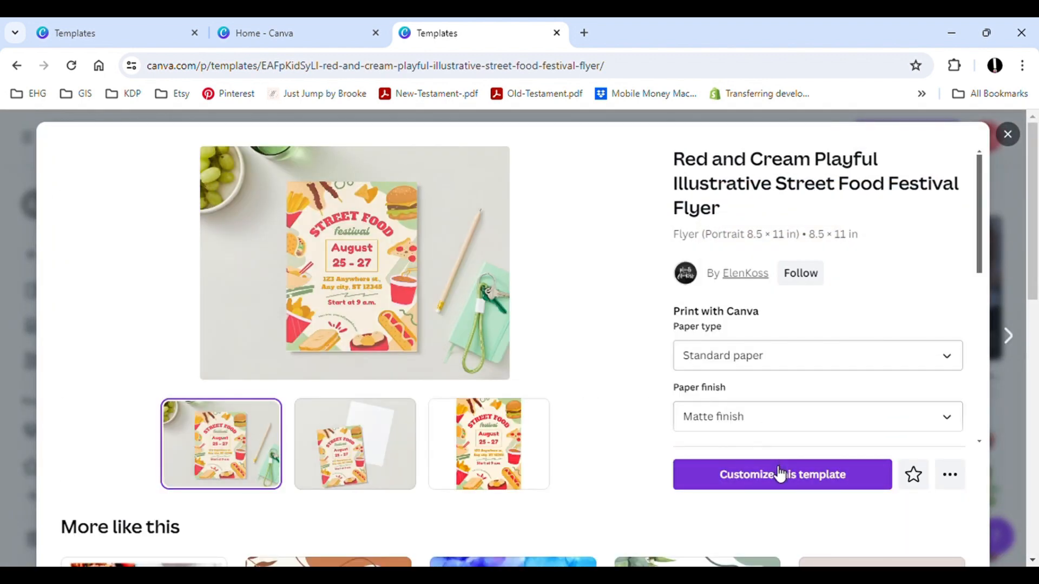
pyautogui.click(779, 474)
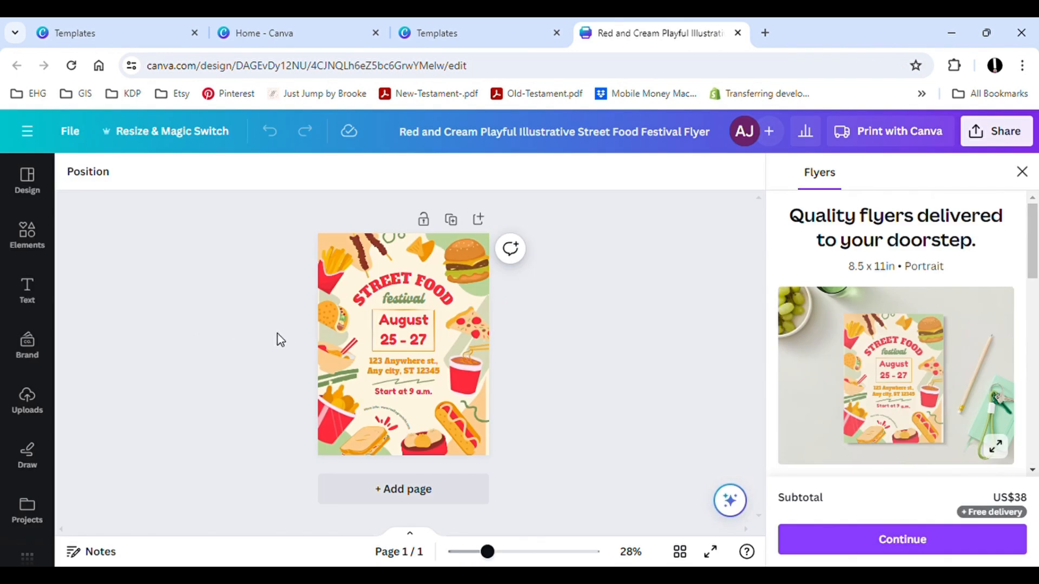
# - Shrink the burger in the flyer's upper-right corner slightly, and look through its photo filters and effects
pyautogui.moveTo(487, 552); pyautogui.dragTo(499, 551)
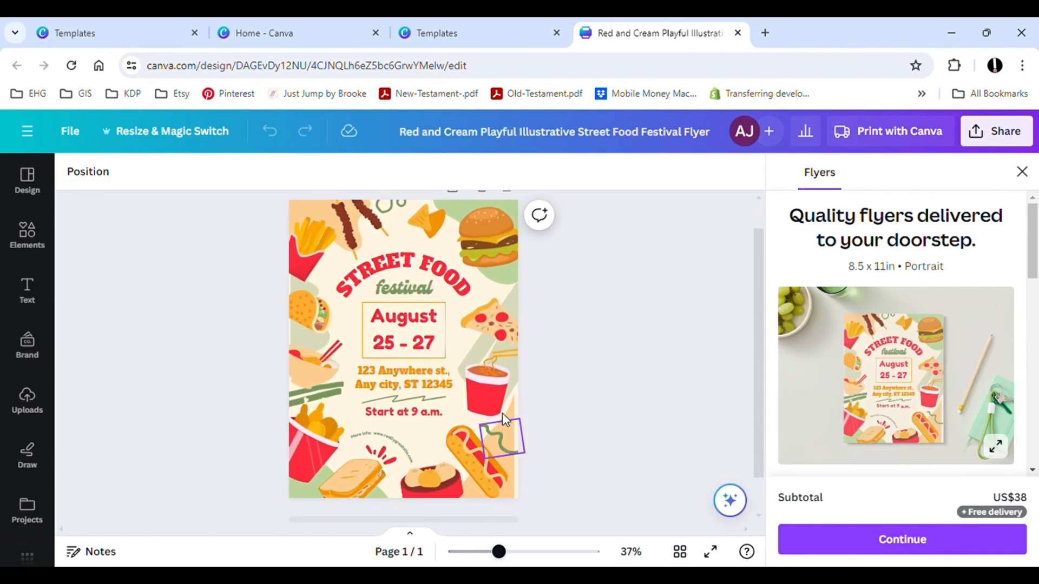
pyautogui.click(481, 274)
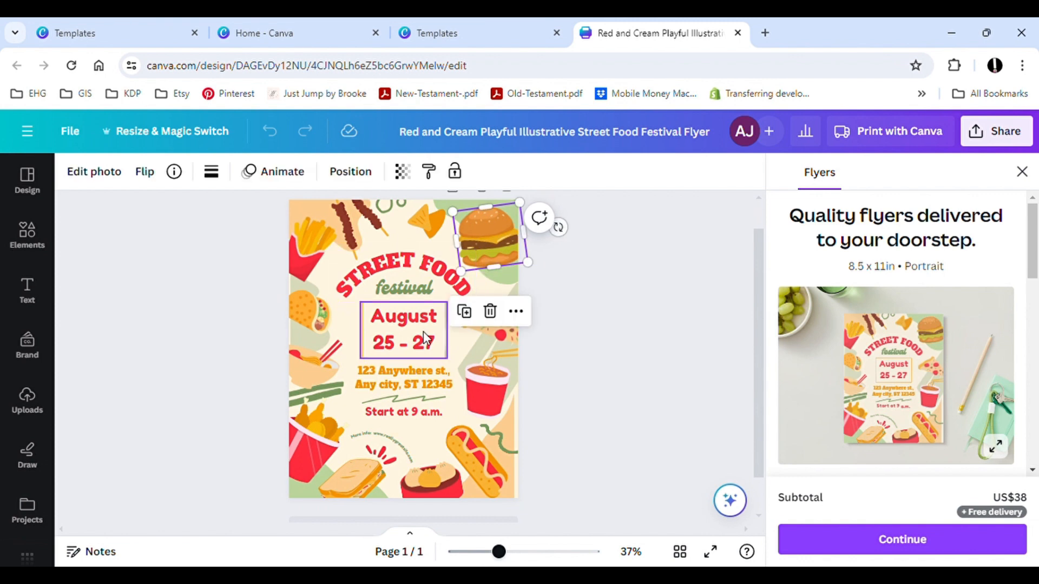
pyautogui.click(91, 173)
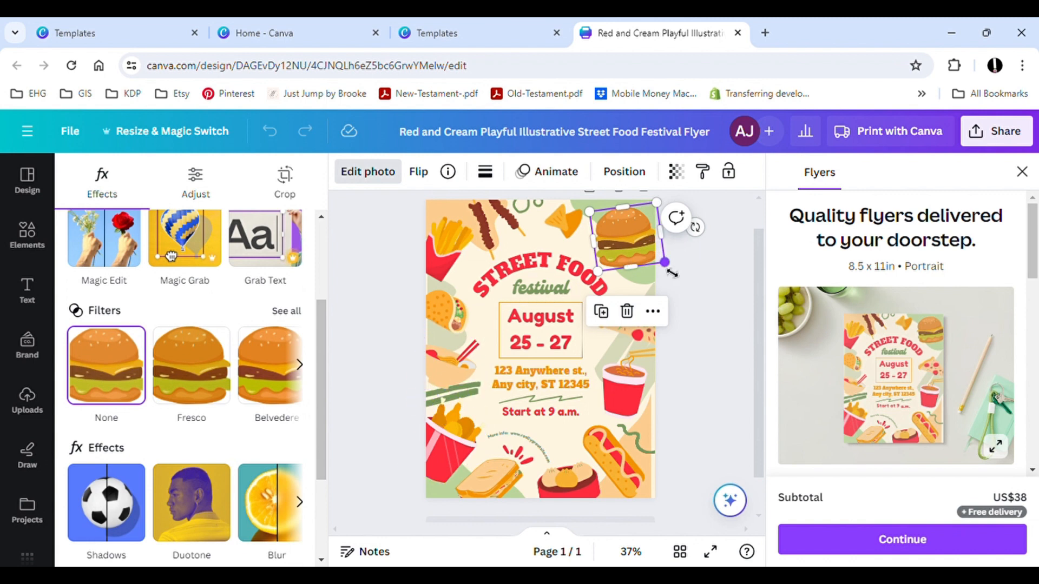
pyautogui.moveTo(672, 273); pyautogui.dragTo(660, 269)
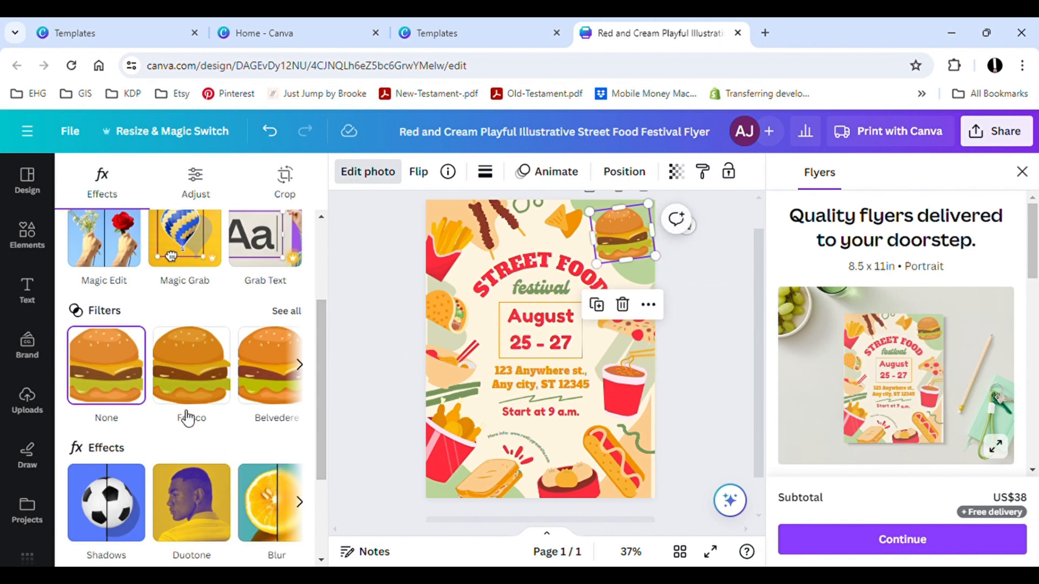
pyautogui.scroll(-2, 181, 406)
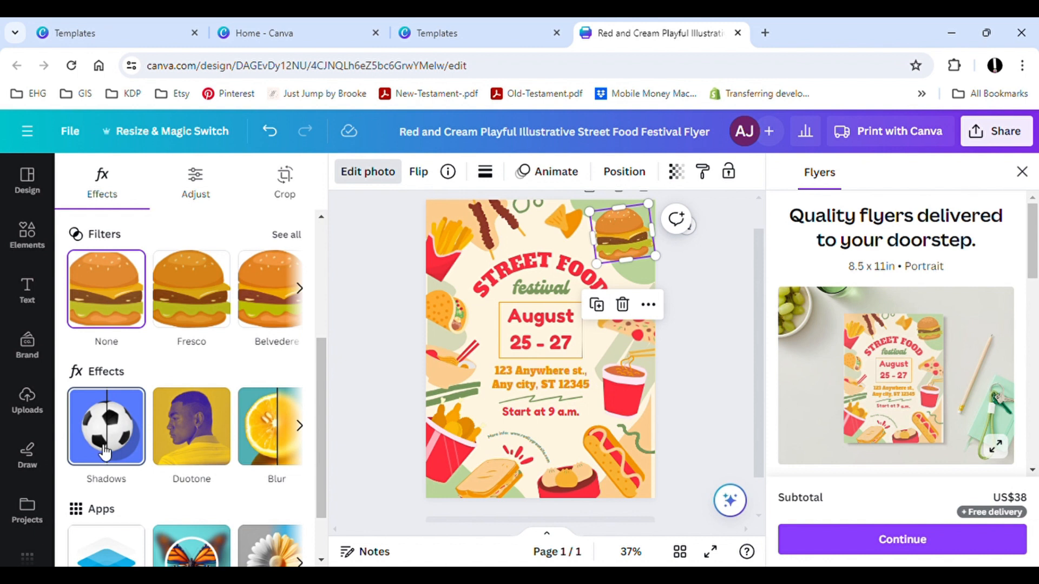
# - Add a Drop shadow to the burger in the flyer's upper-right corner with angle 62 and distance 81
pyautogui.click(104, 452)
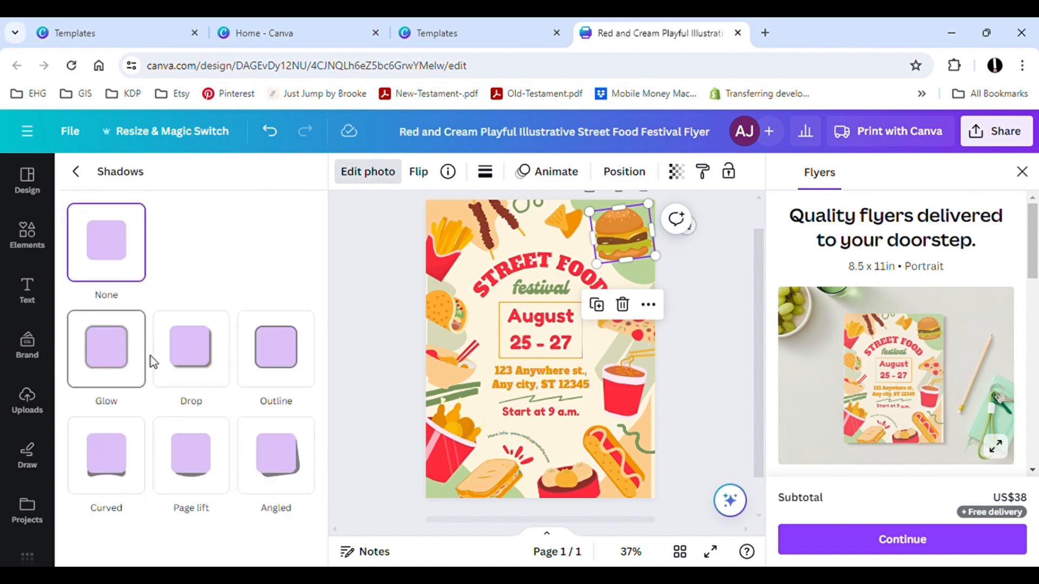
pyautogui.click(200, 368)
pyautogui.scroll(-5, 318, 378)
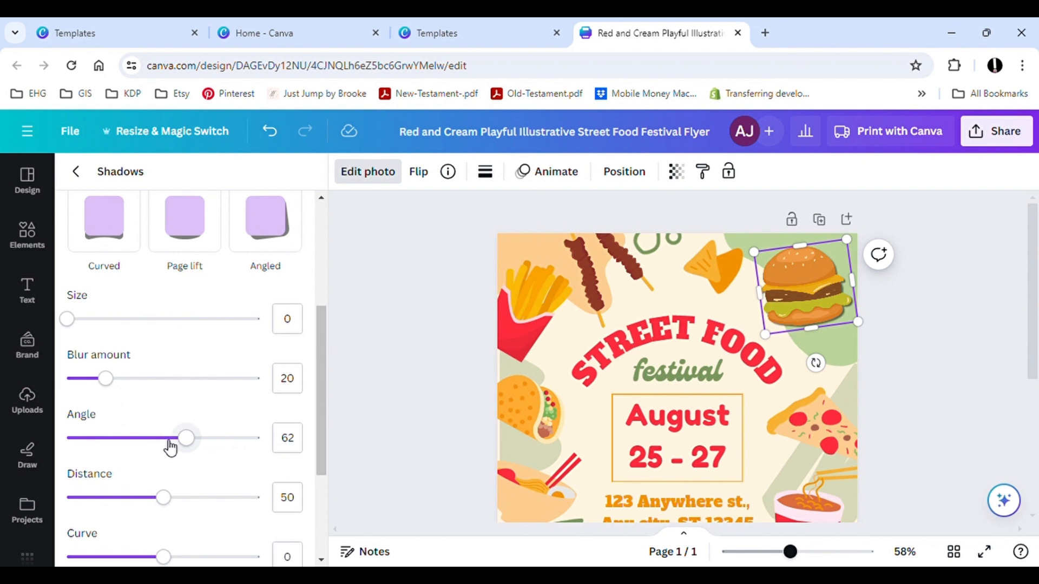
pyautogui.moveTo(169, 499); pyautogui.dragTo(223, 497)
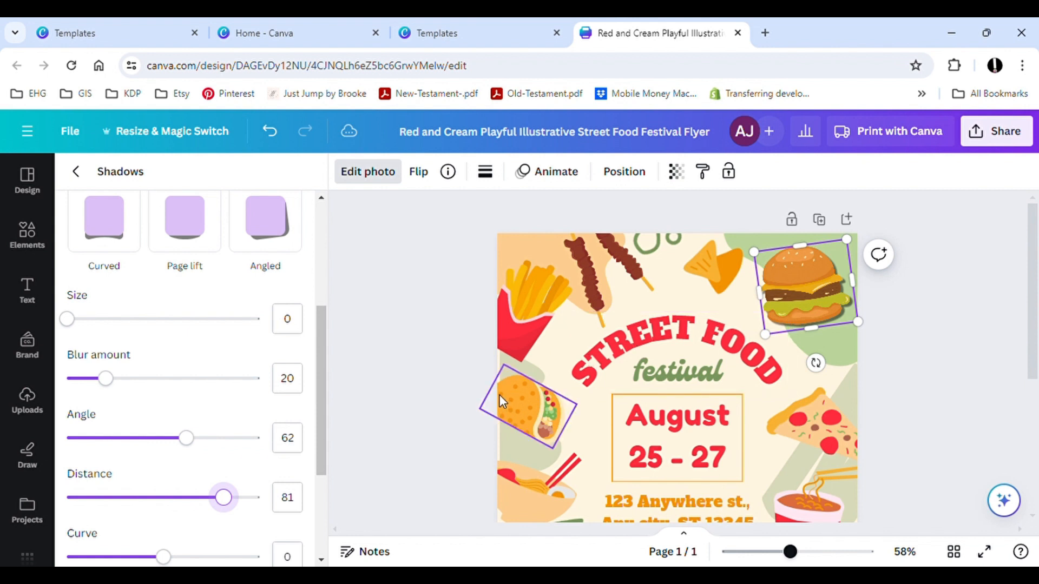
pyautogui.press('Escape')
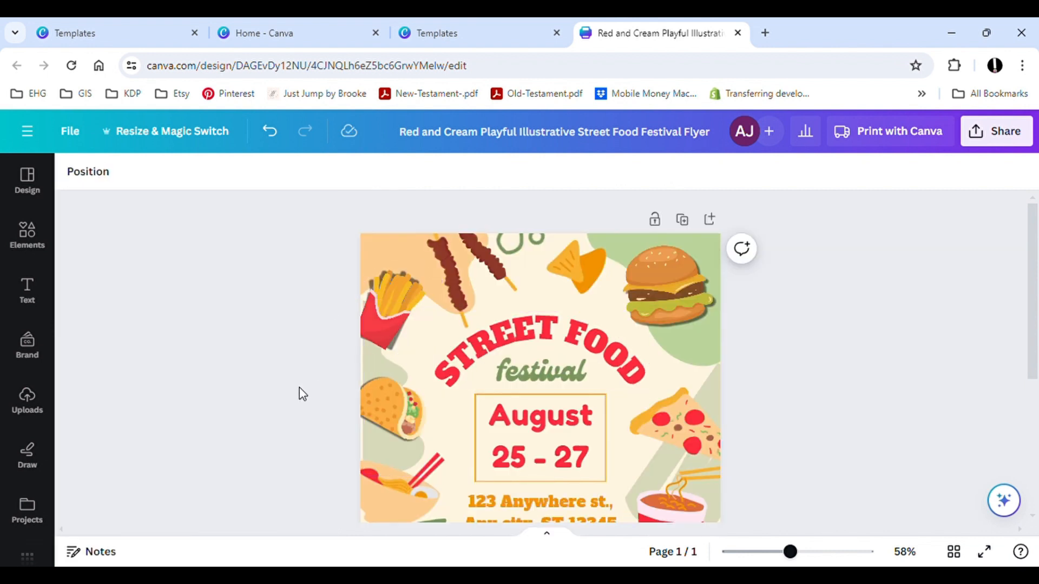
# - Flatten the curve of the STREET FOOD title slightly through its text shape effect
pyautogui.click(447, 356)
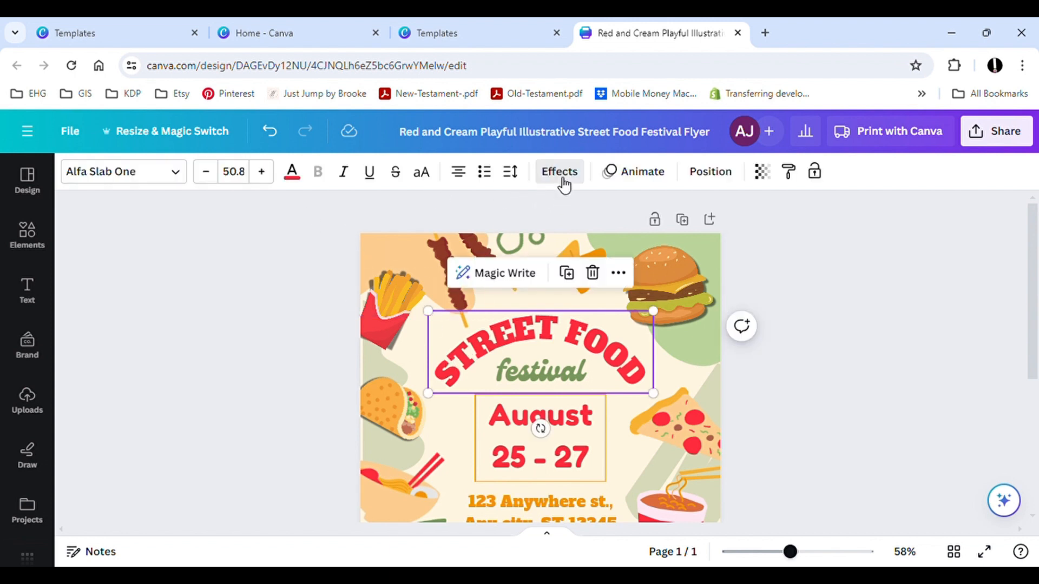
pyautogui.click(399, 299)
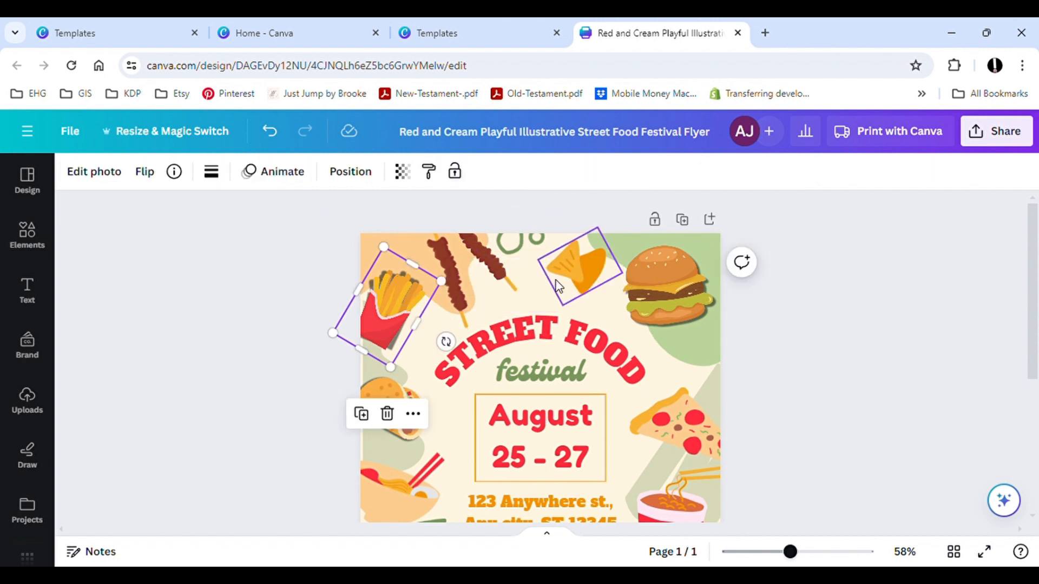
pyautogui.click(561, 345)
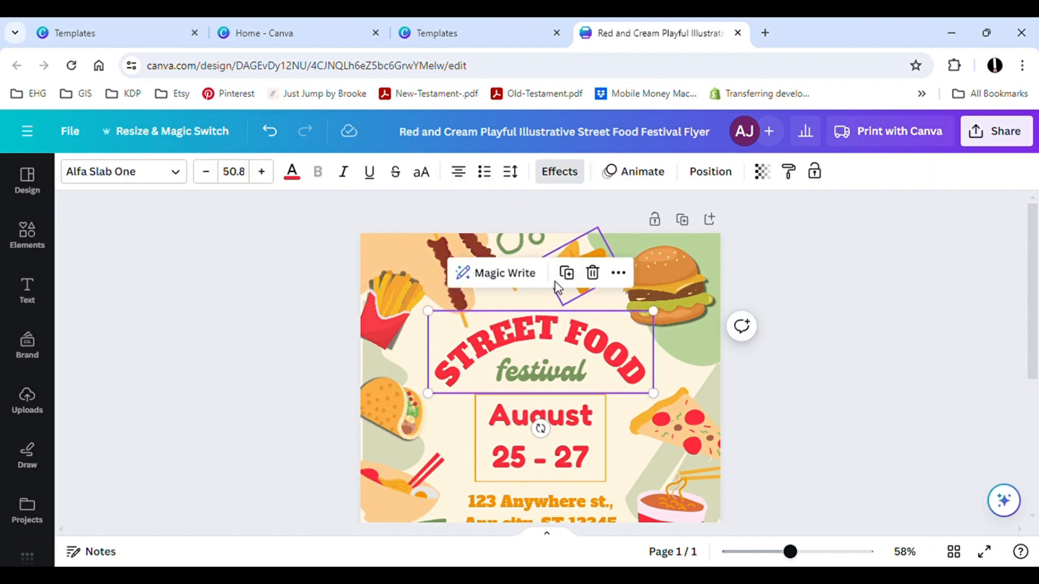
pyautogui.click(560, 172)
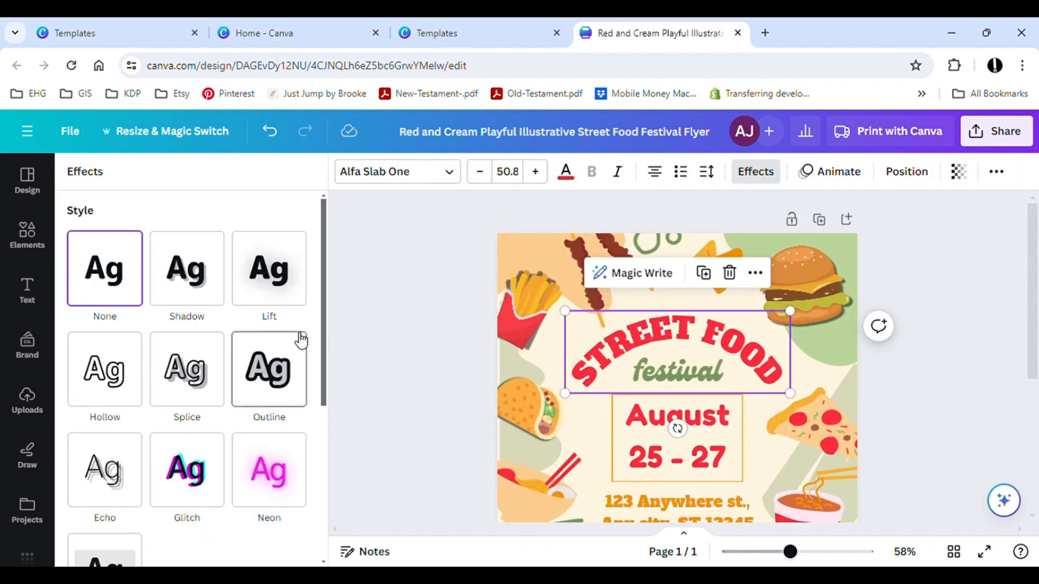
pyautogui.scroll(-2, 295, 329)
pyautogui.scroll(-5, 295, 329)
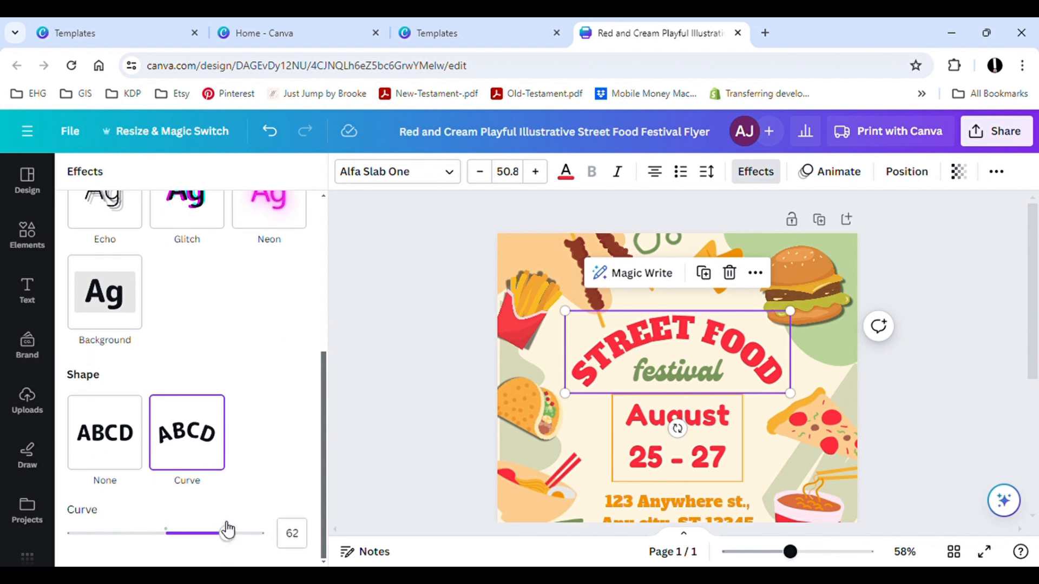
pyautogui.moveTo(231, 536); pyautogui.dragTo(172, 520)
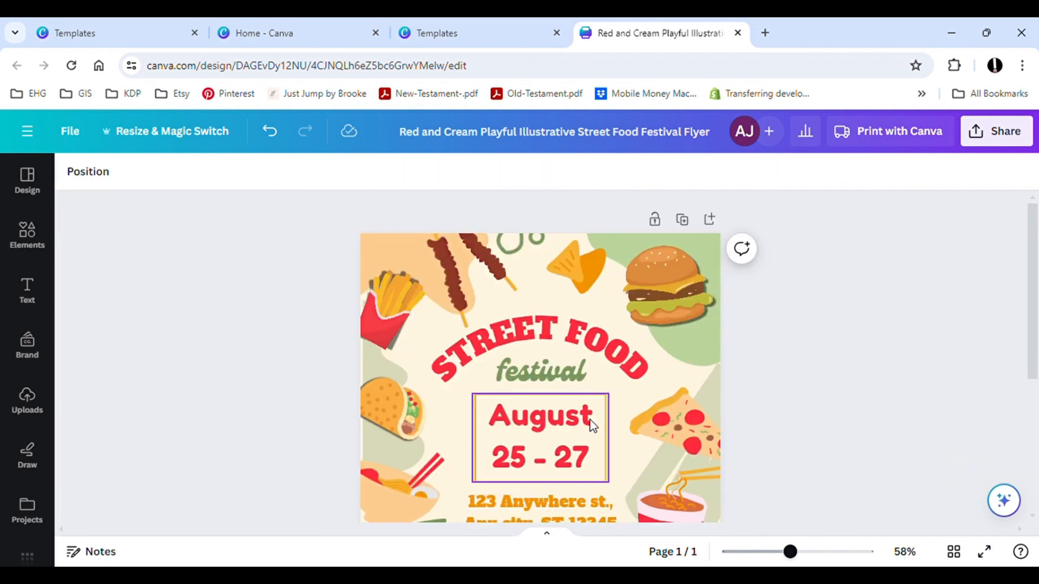
# - Change the date in the boxed text to June 4-6
pyautogui.click(595, 420)
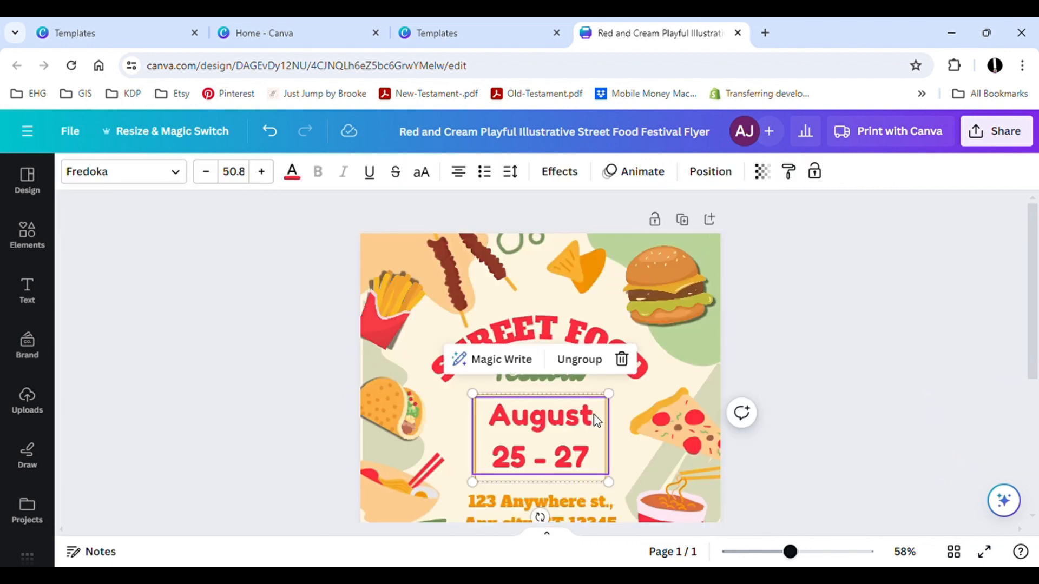
pyautogui.doubleClick(595, 420)
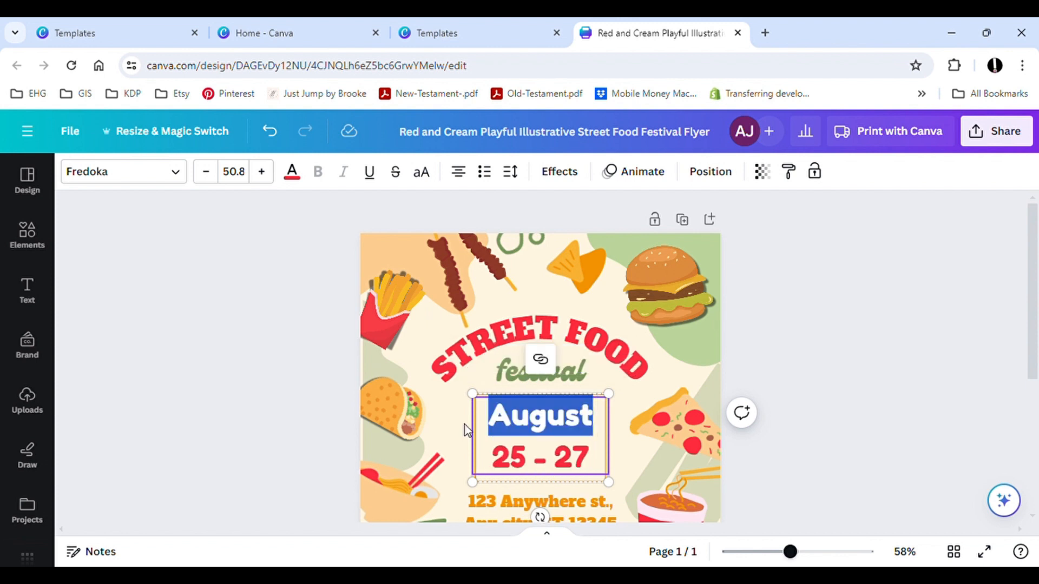
pyautogui.write('June')
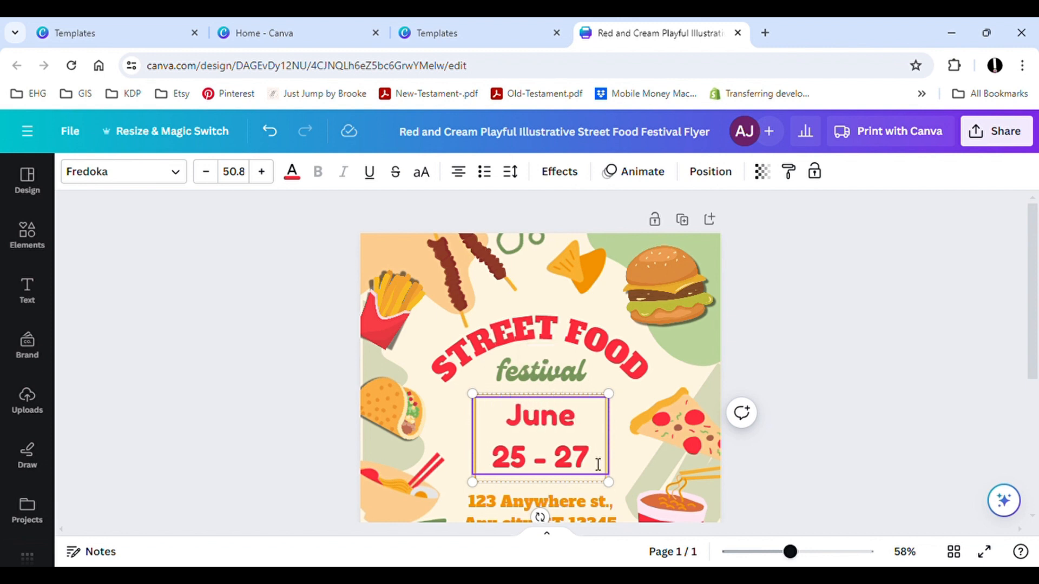
pyautogui.moveTo(598, 465); pyautogui.dragTo(500, 464)
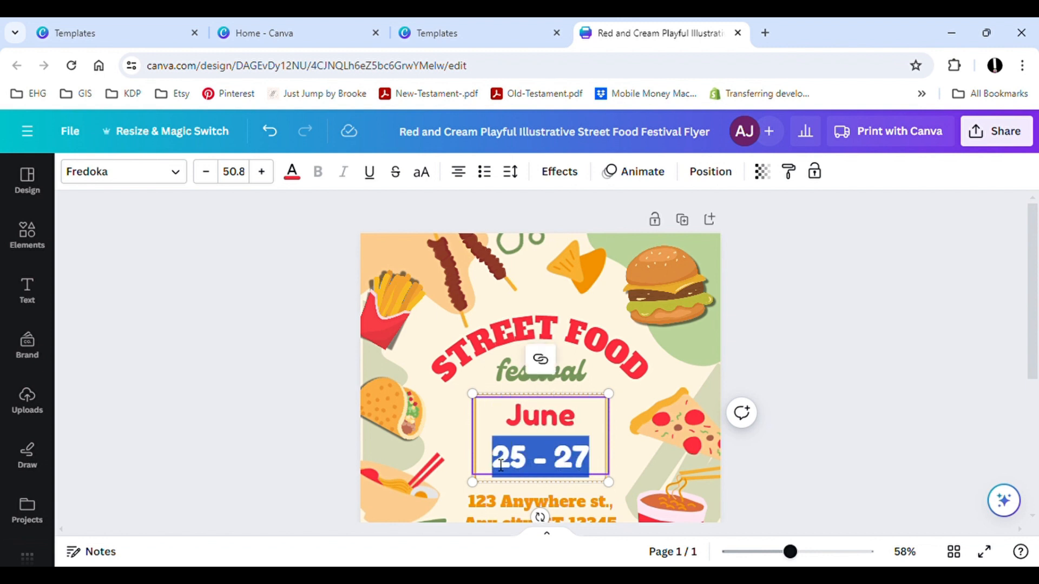
pyautogui.write('4-6')
pyautogui.click(299, 439)
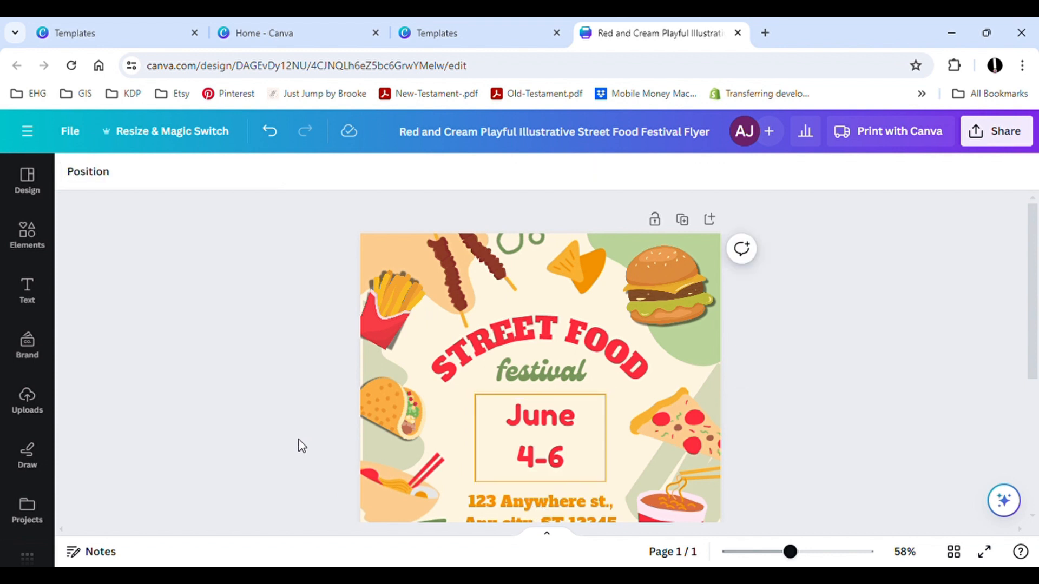
# - Apply the Shadow text effect to the STREET FOOD title and set the shadow color to black
pyautogui.click(518, 346)
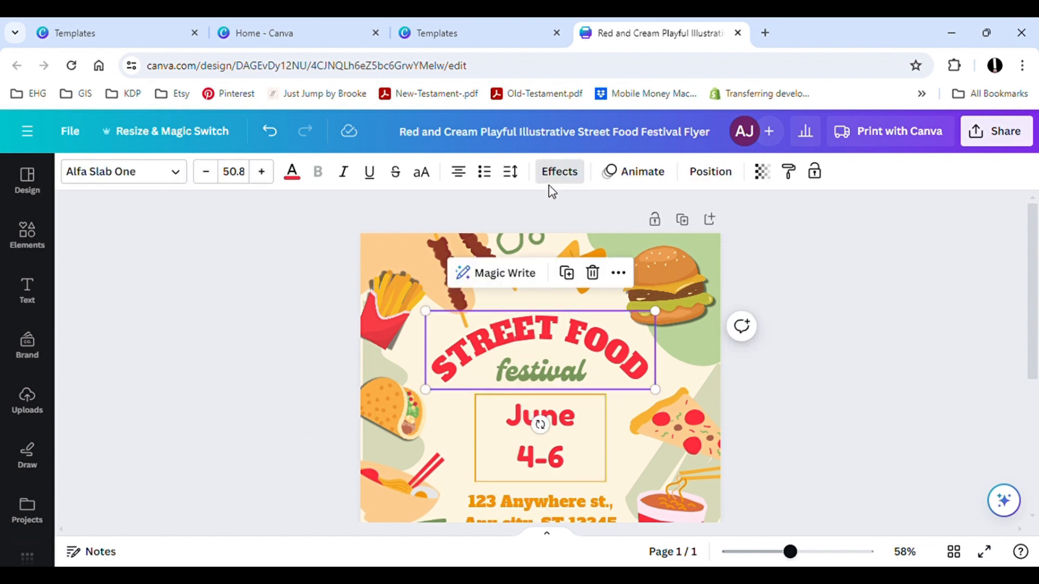
pyautogui.click(554, 172)
pyautogui.click(201, 283)
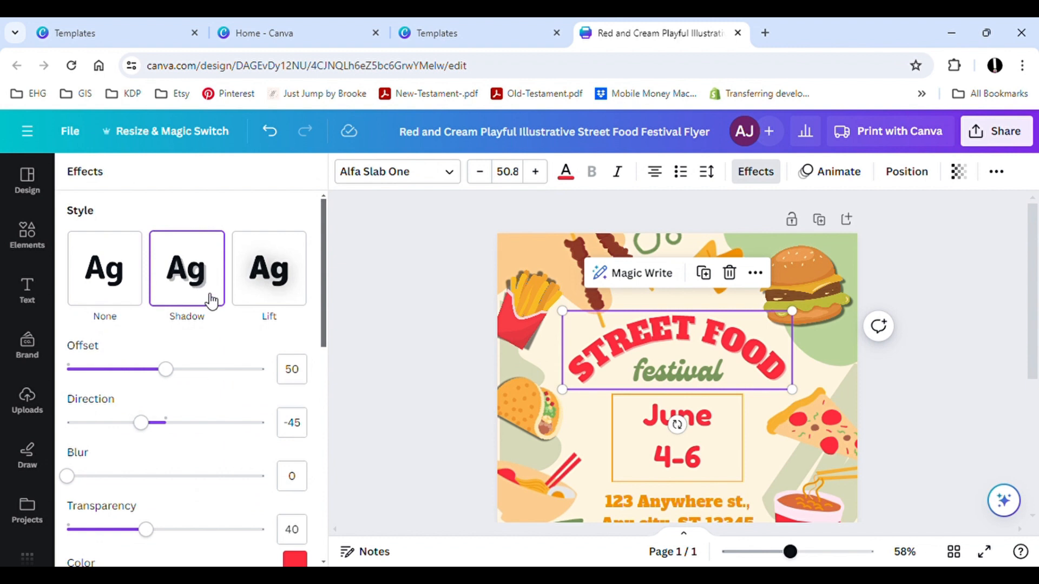
pyautogui.scroll(-2, 334, 457)
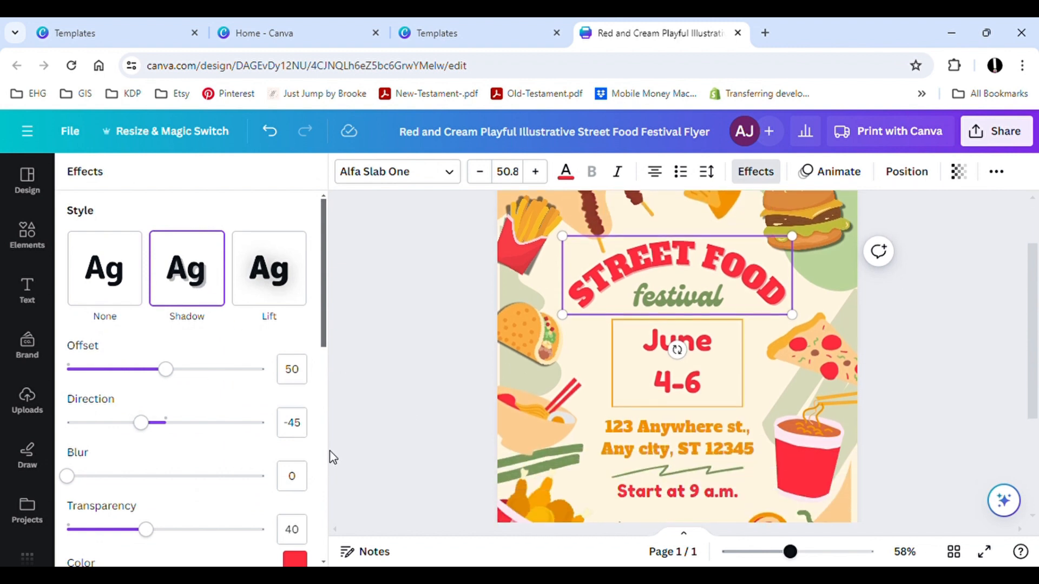
pyautogui.scroll(-2, 254, 549)
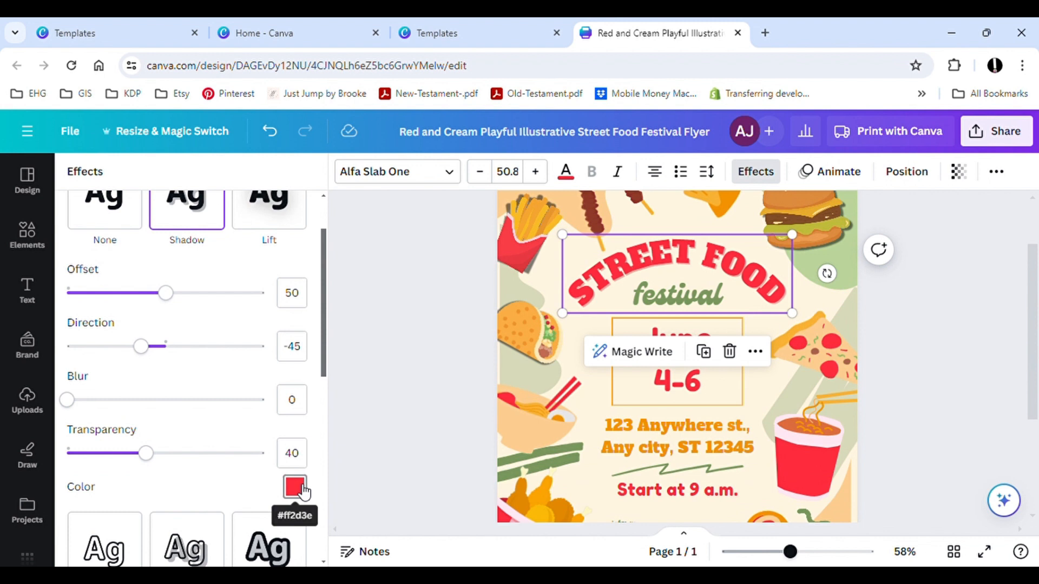
pyautogui.click(295, 487)
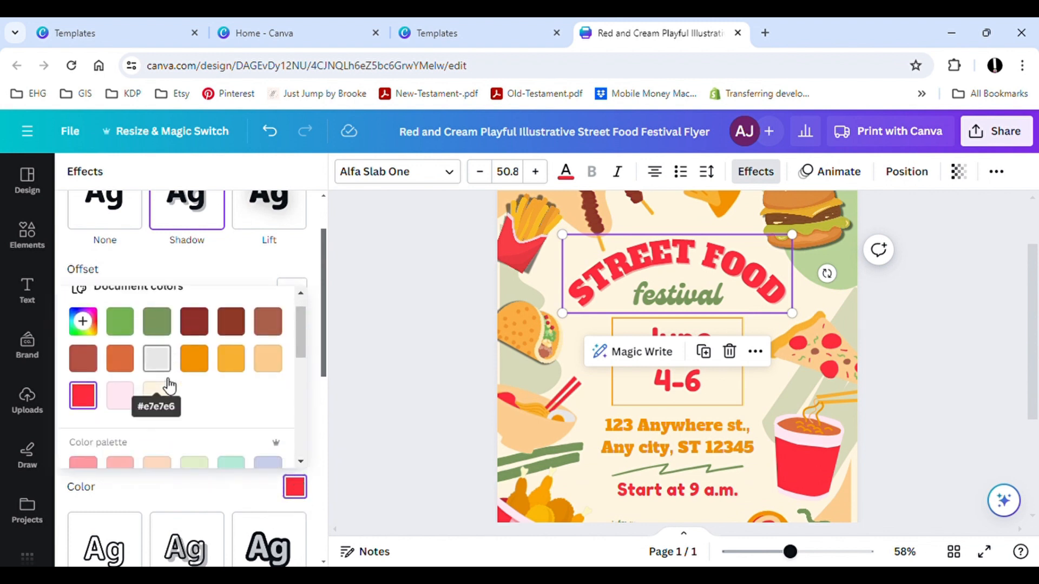
pyautogui.scroll(-5, 164, 381)
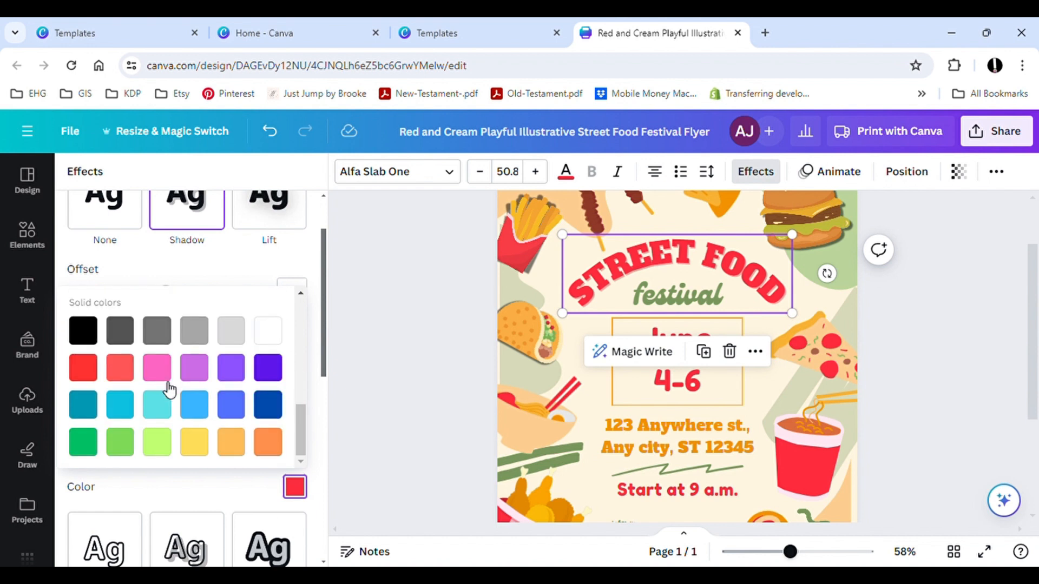
pyautogui.click(84, 335)
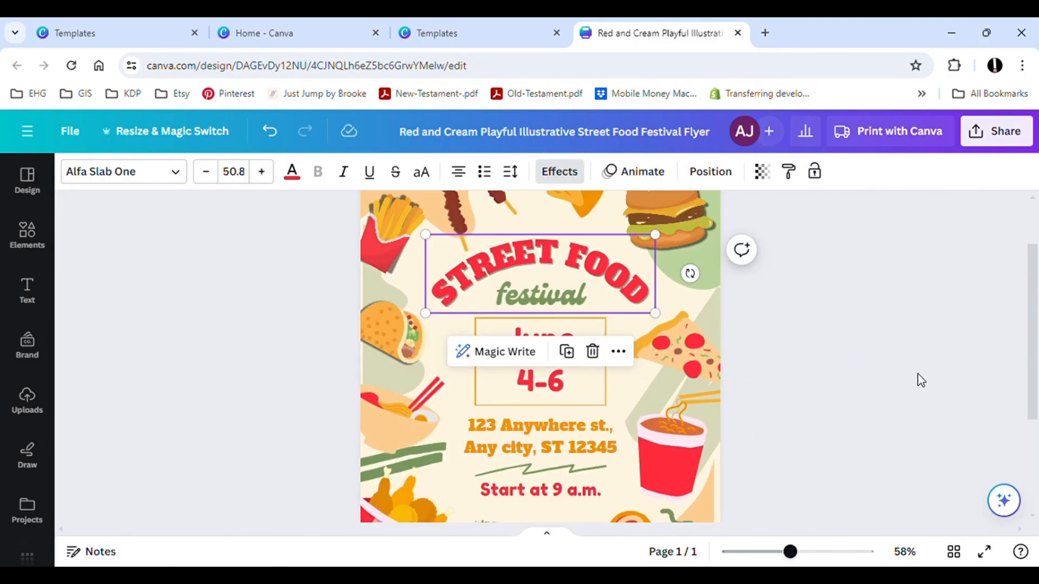
pyautogui.click(918, 375)
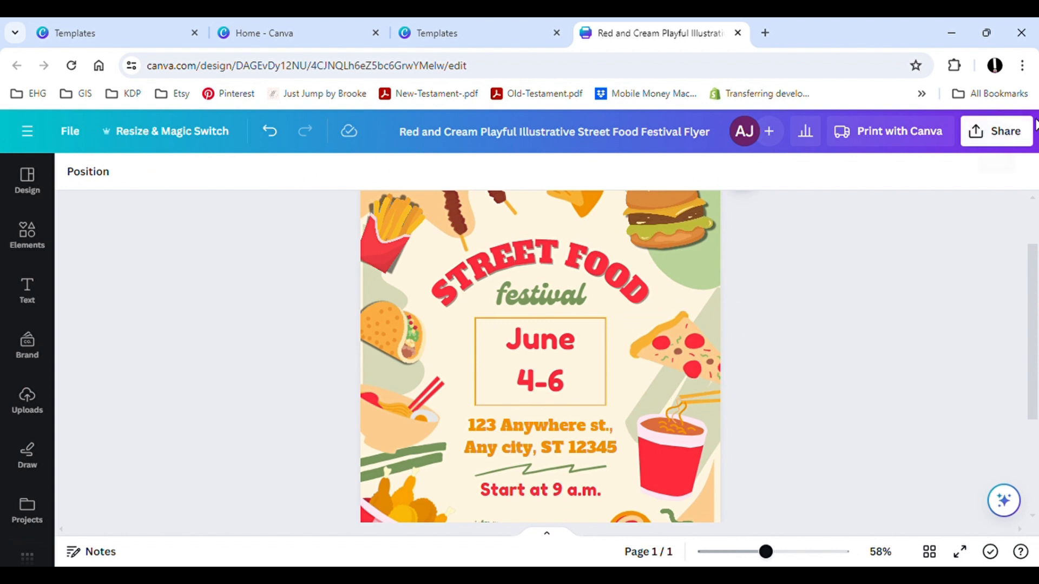
# - Look through the download file types for the flyer, trying JPG, and download it as a PNG
pyautogui.click(1000, 134)
pyautogui.scroll(-3, 844, 385)
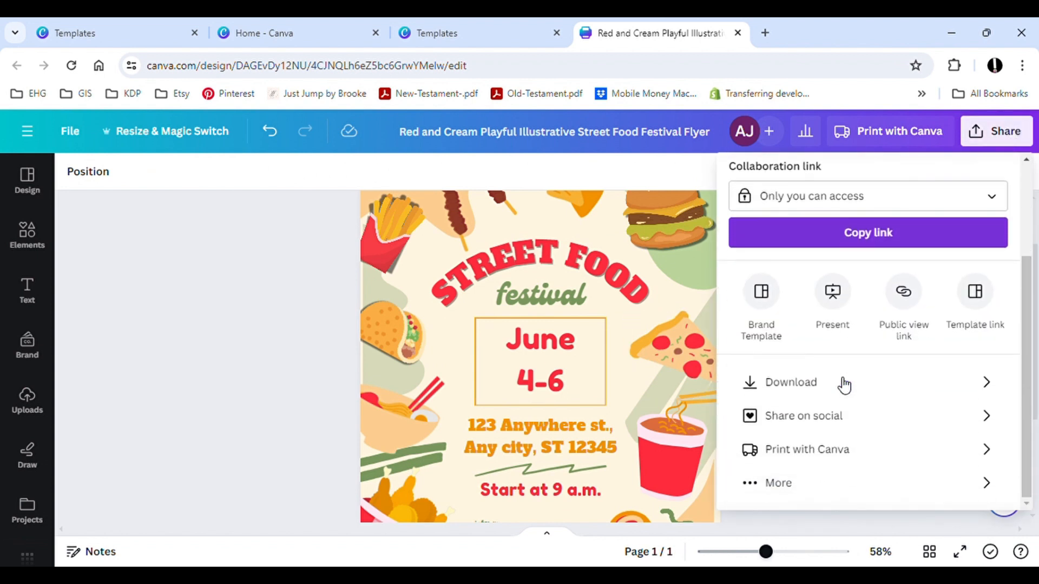
pyautogui.click(842, 385)
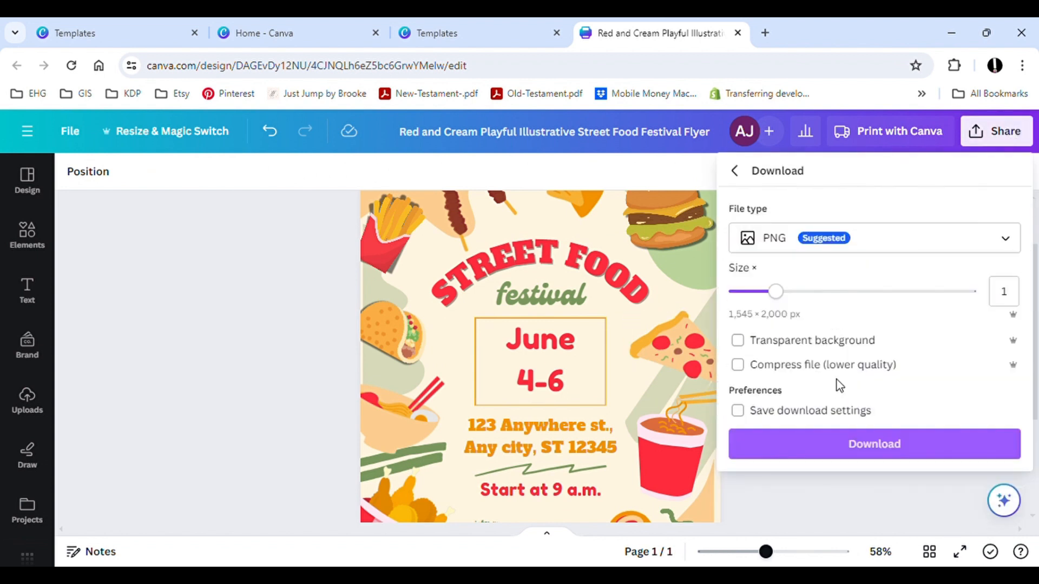
pyautogui.click(896, 240)
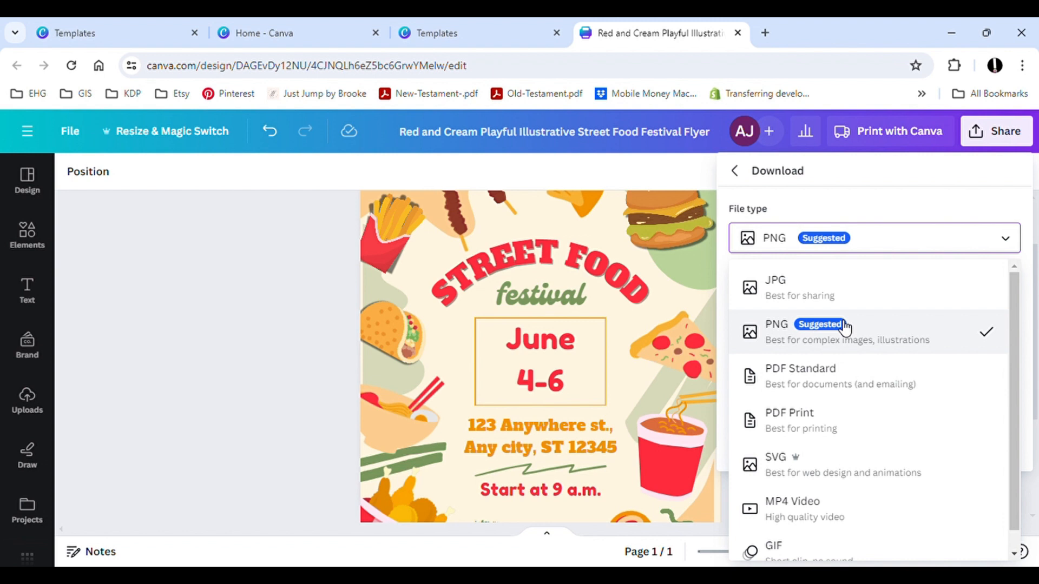
pyautogui.click(859, 283)
pyautogui.click(818, 244)
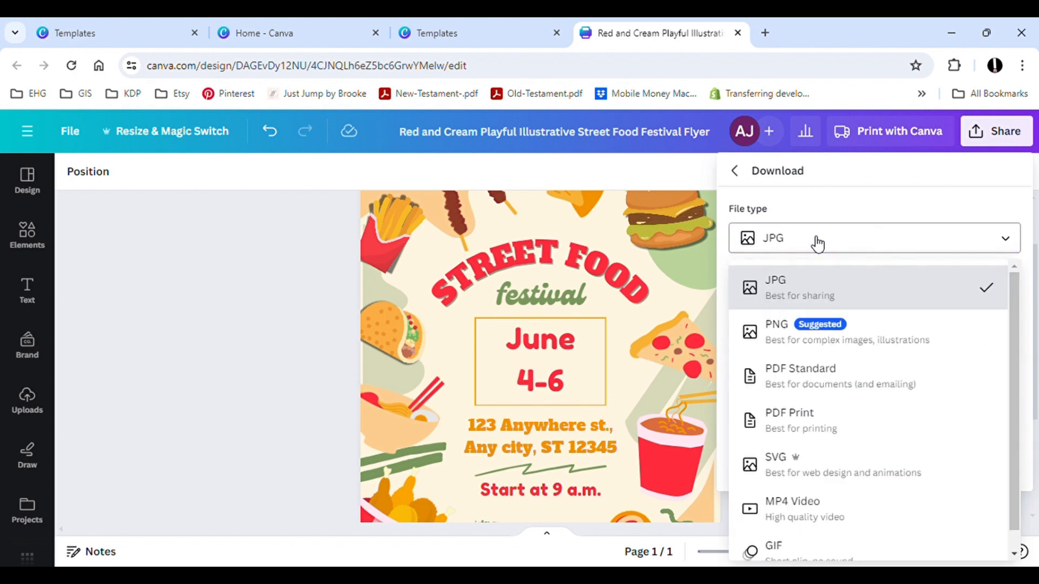
pyautogui.scroll(-1, 823, 403)
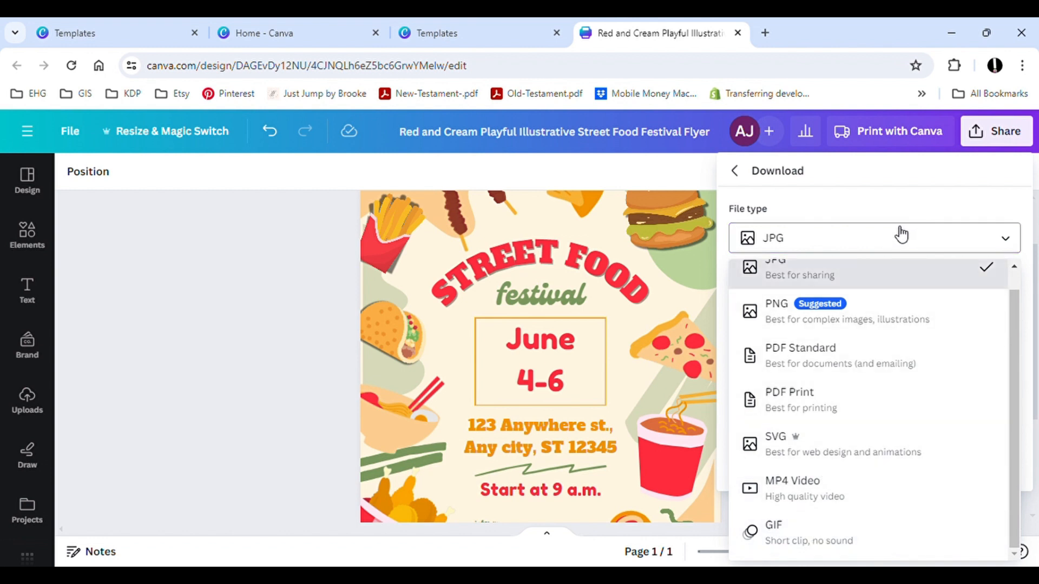
pyautogui.click(897, 368)
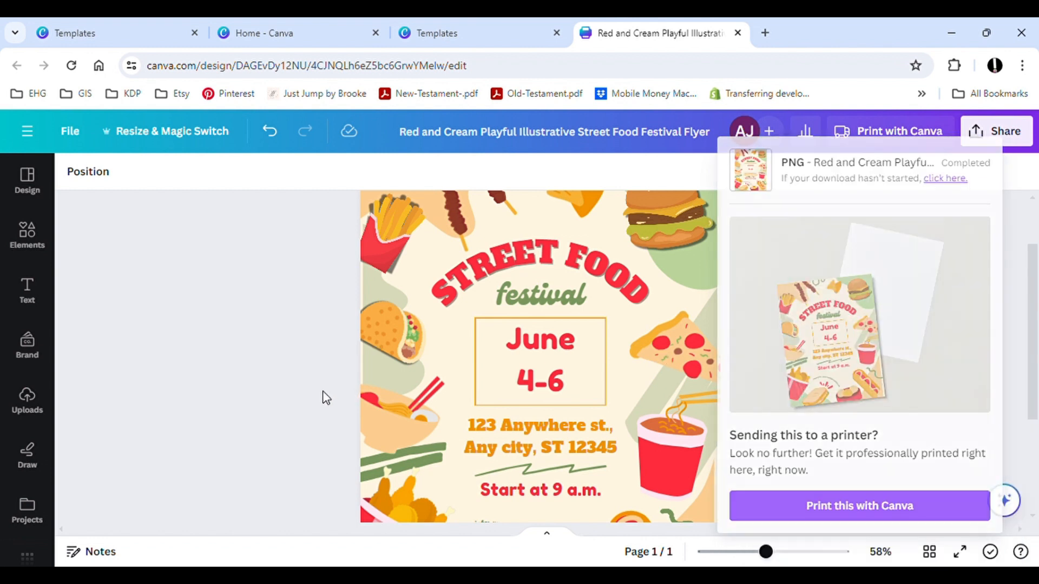
pyautogui.click(813, 321)
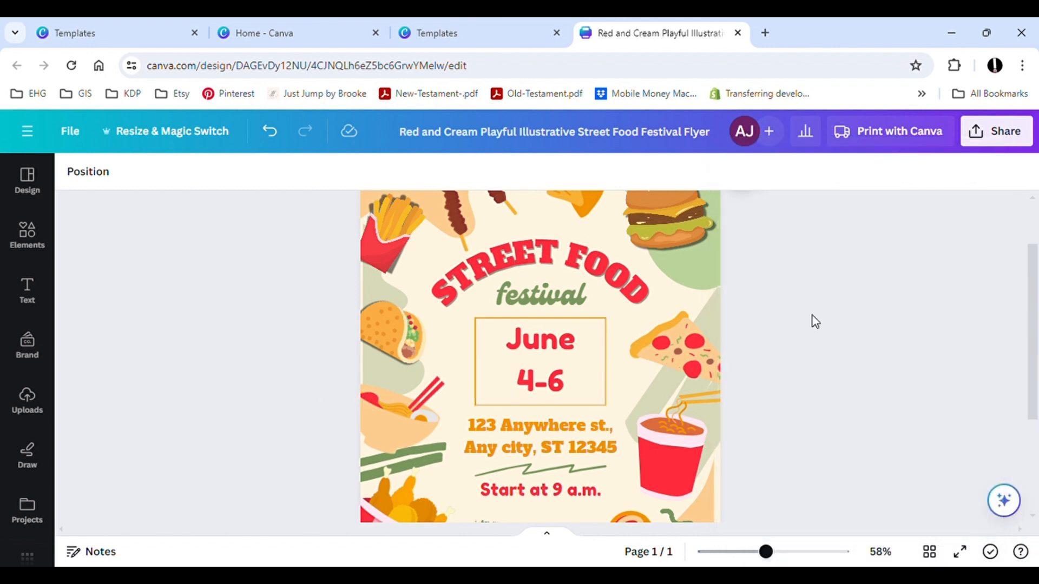
# - Examine the social sharing destinations, the post scheduling calendar and the available download formats for the flyer
pyautogui.click(1010, 135)
pyautogui.scroll(-3, 847, 349)
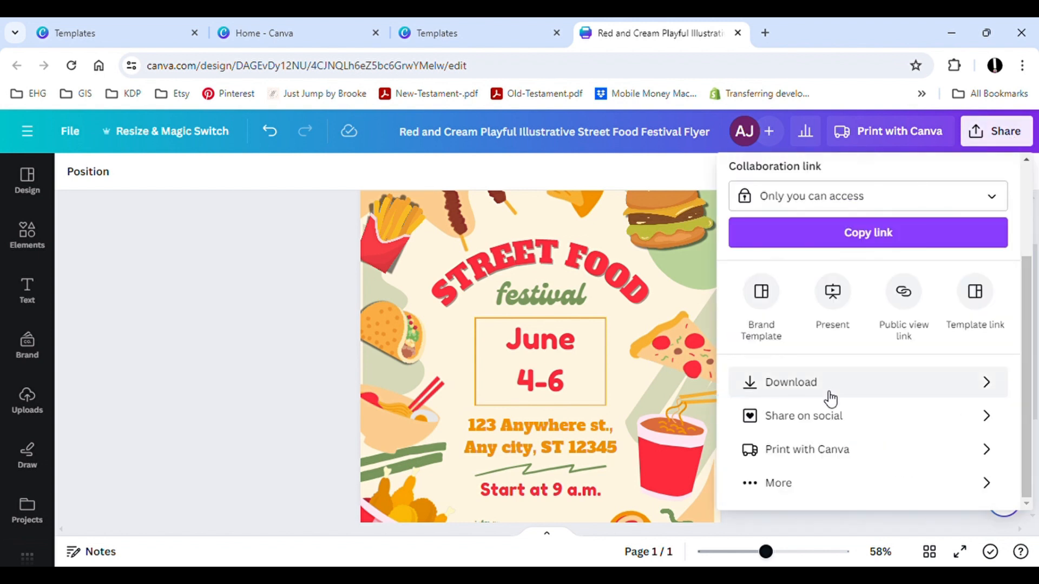
pyautogui.click(826, 419)
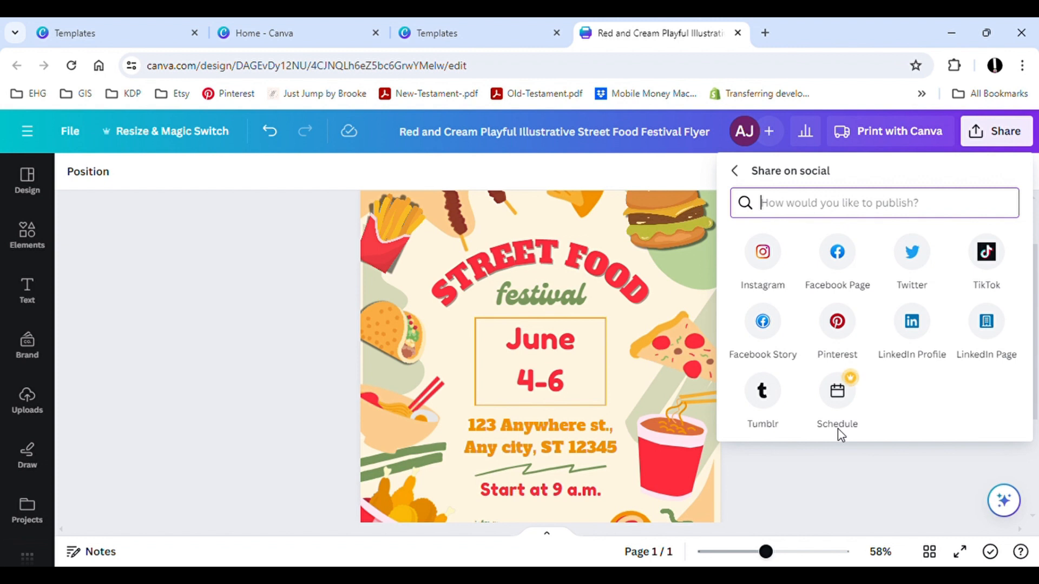
pyautogui.click(837, 390)
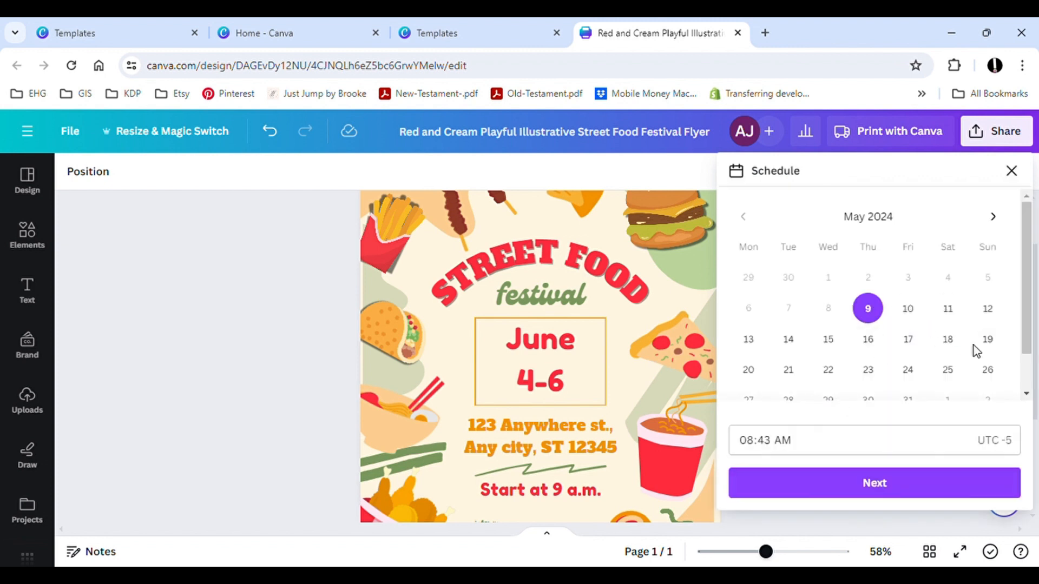
pyautogui.scroll(-1, 977, 352)
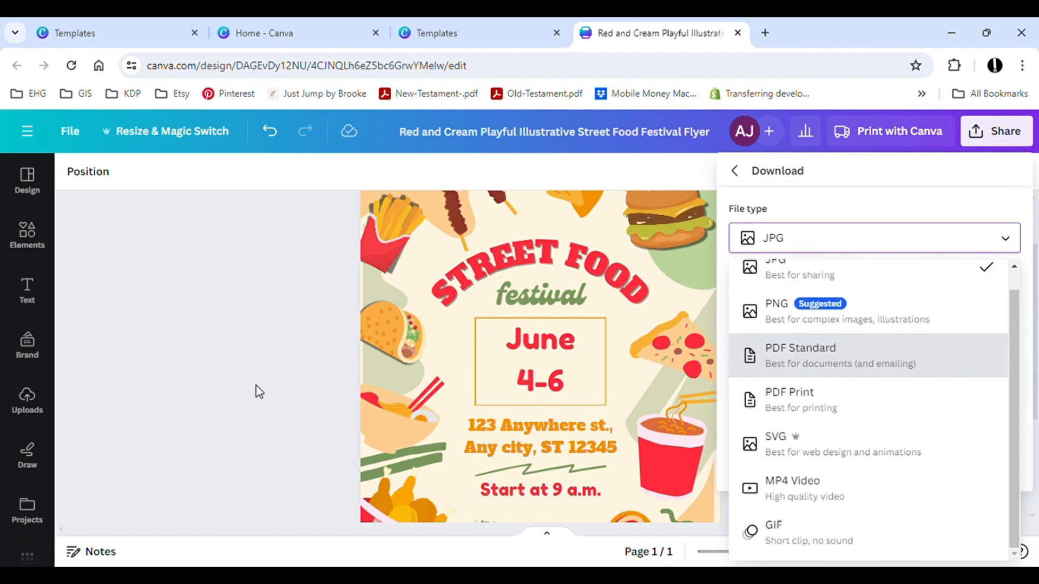
pyautogui.click(259, 390)
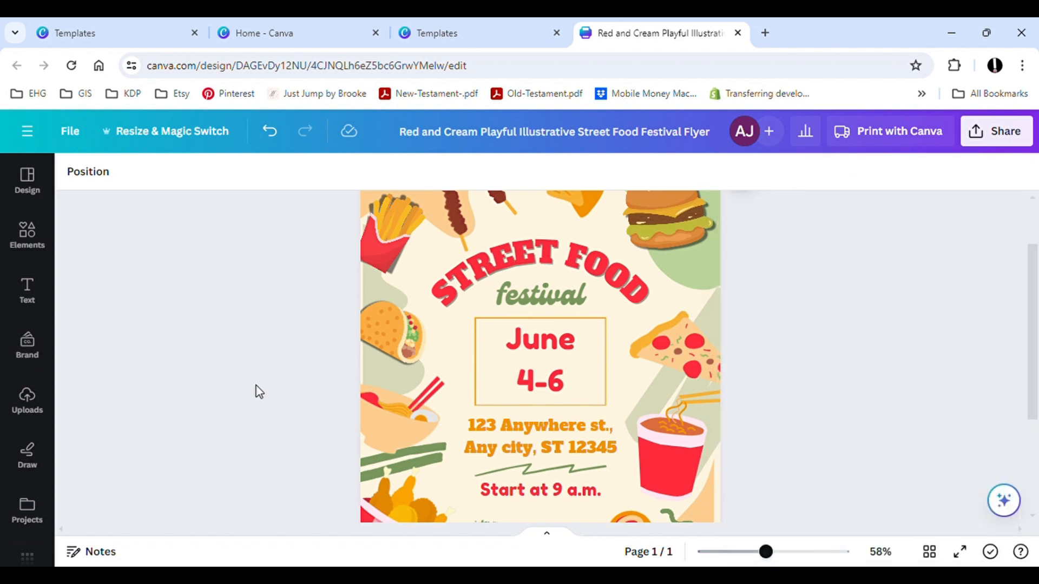